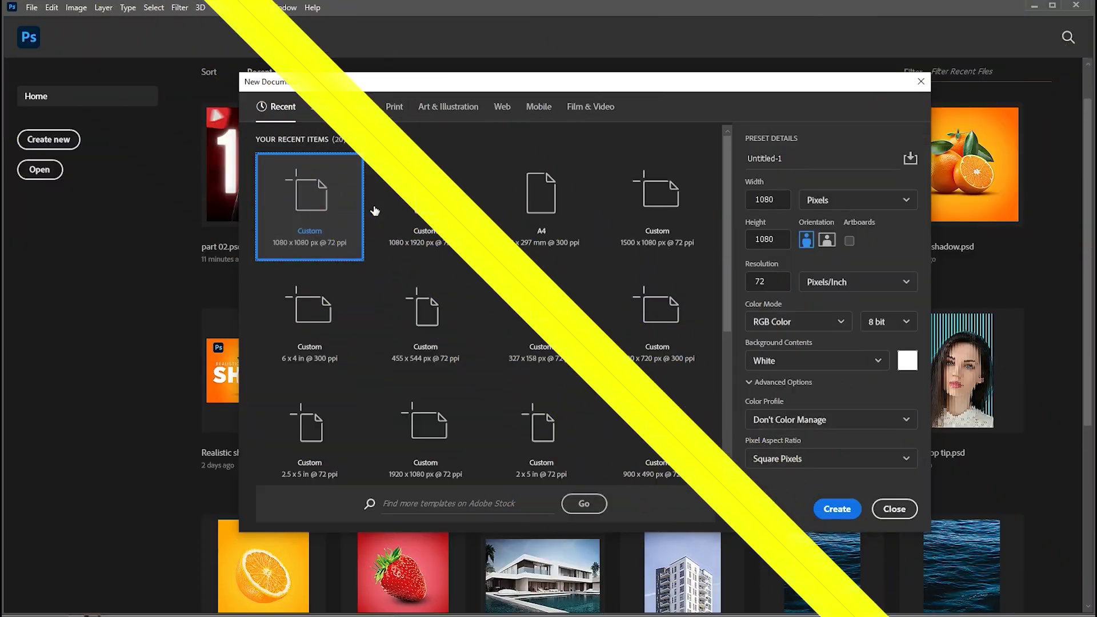
- Create a new 1080 x 1080 pixel document at 72 ppi with RGB color and a white background
click(777, 199)
key(Tab)
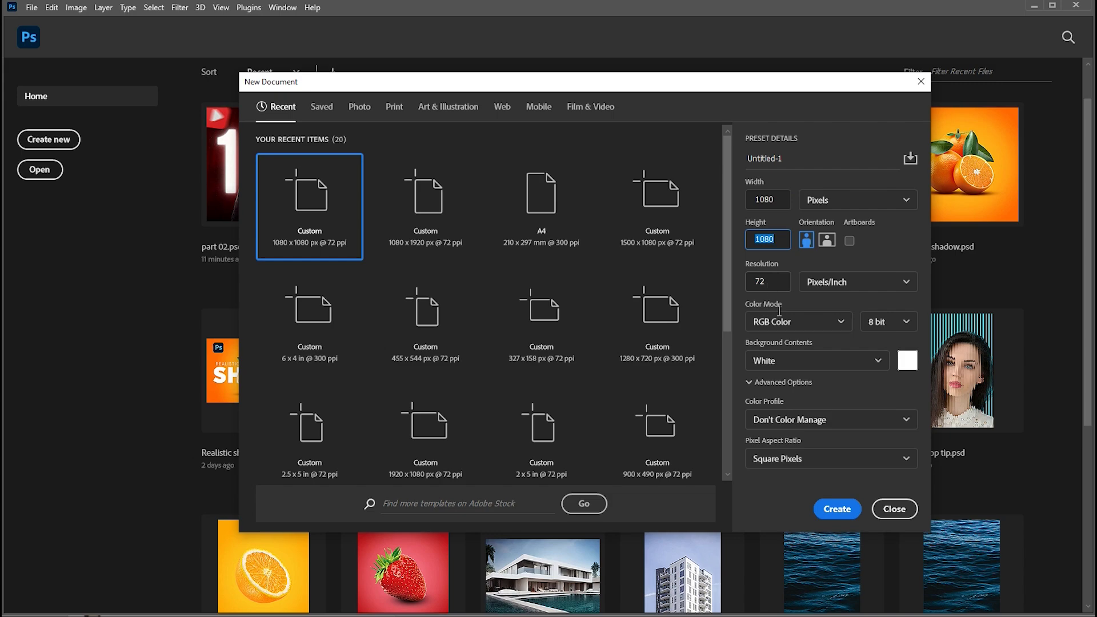
click(836, 510)
- Add a Gradient fill layer above the white background and move its settings window clear of the layer list
drag(1000, 553, 1007, 404)
click(995, 391)
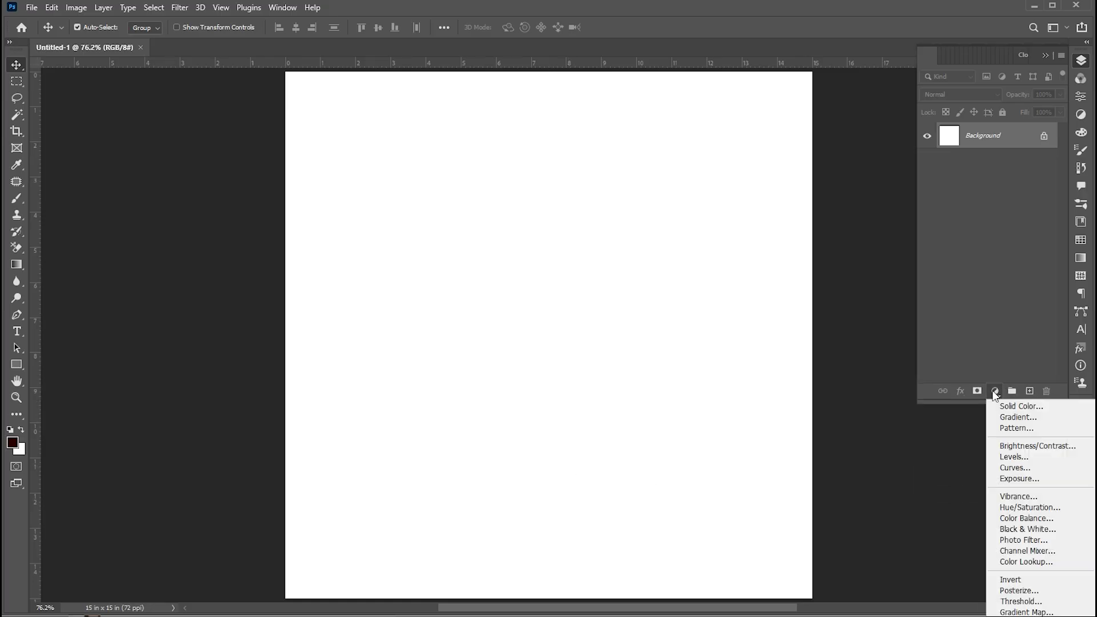
click(1006, 419)
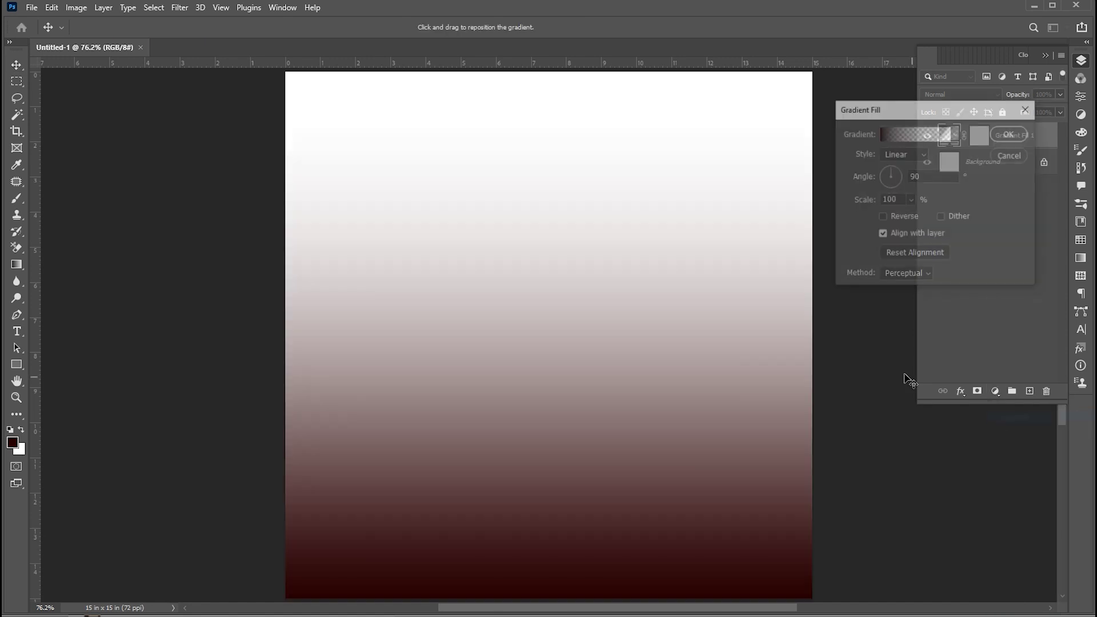
drag(878, 111, 695, 105)
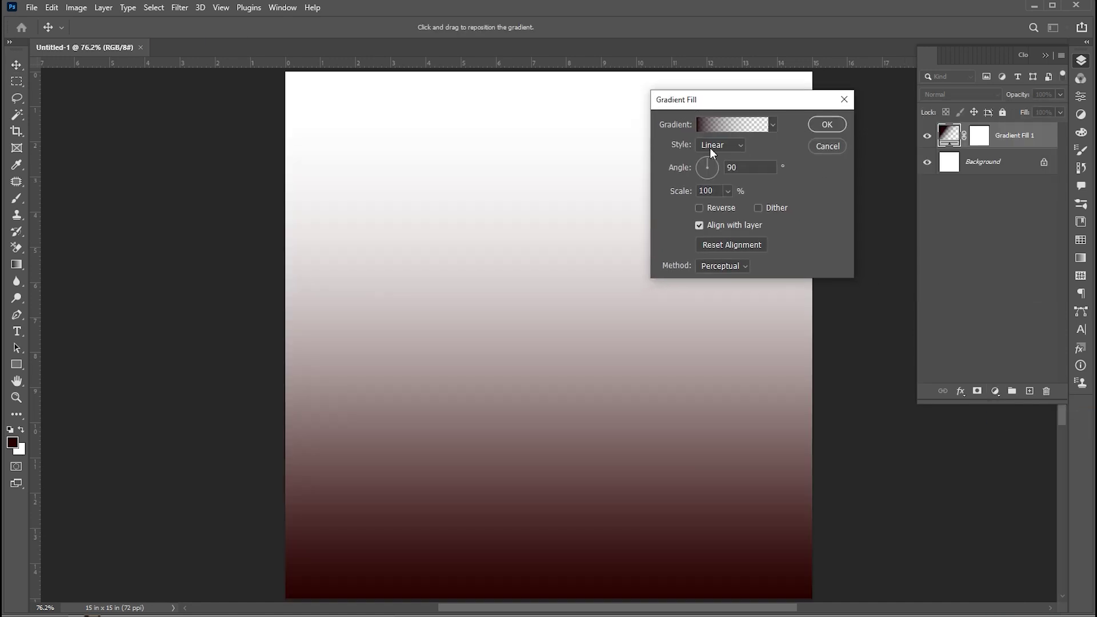
- Base the fill on the first Basics gradient preset and set its starting color stop to 380000
click(719, 124)
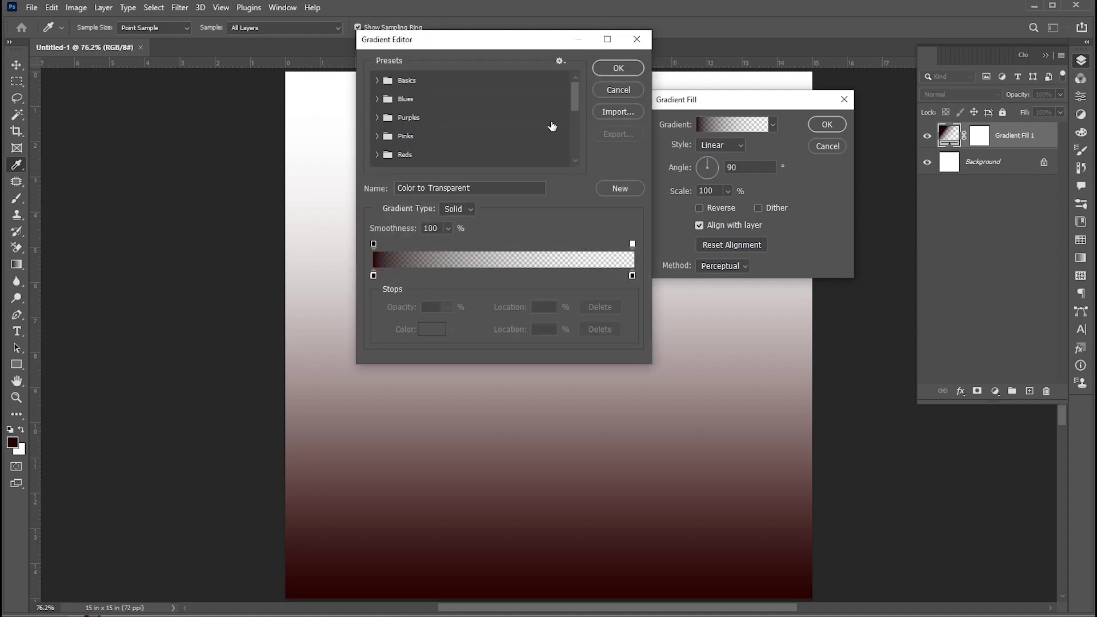
click(377, 80)
click(393, 100)
click(374, 275)
double_click(374, 276)
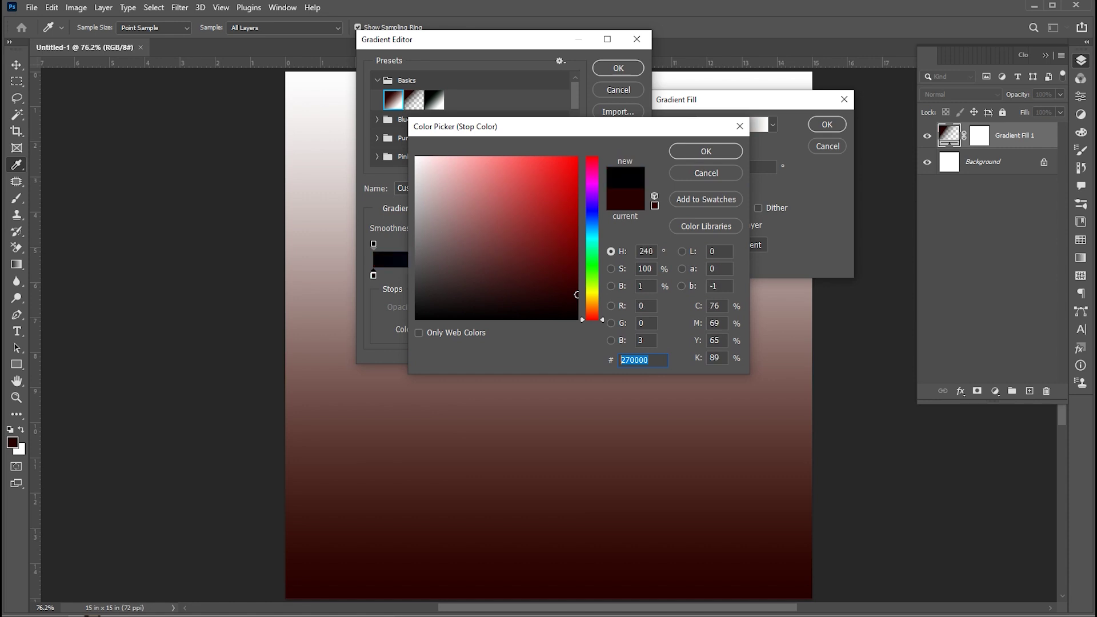
text(38000)
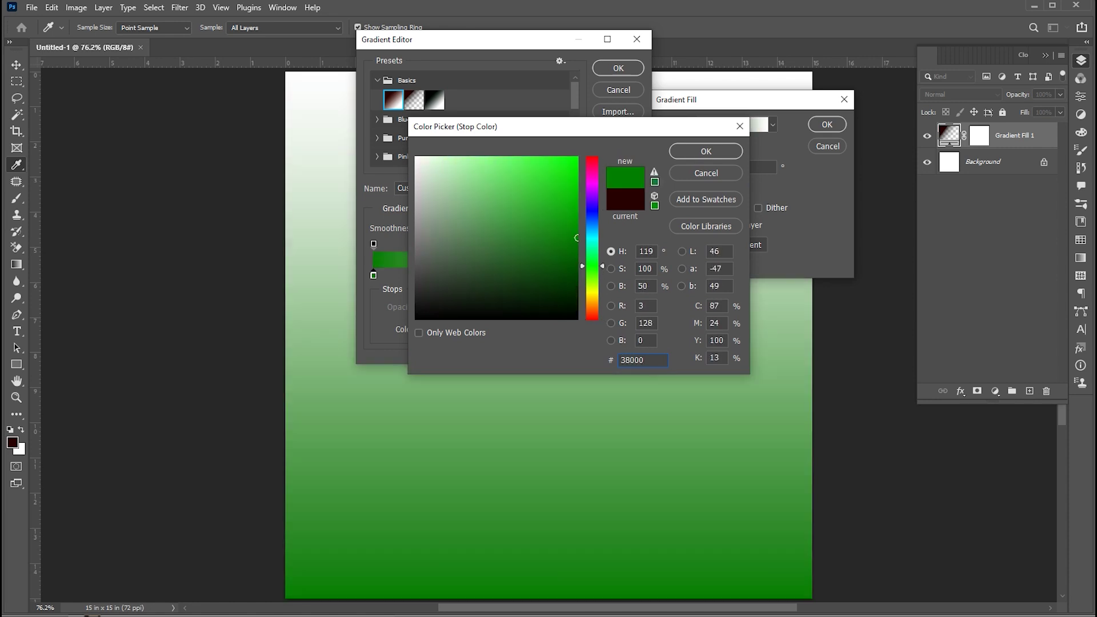
text(0)
click(707, 151)
- Set the gradient's end color stop to ff0000 and accept the edited gradient
click(632, 275)
click(435, 329)
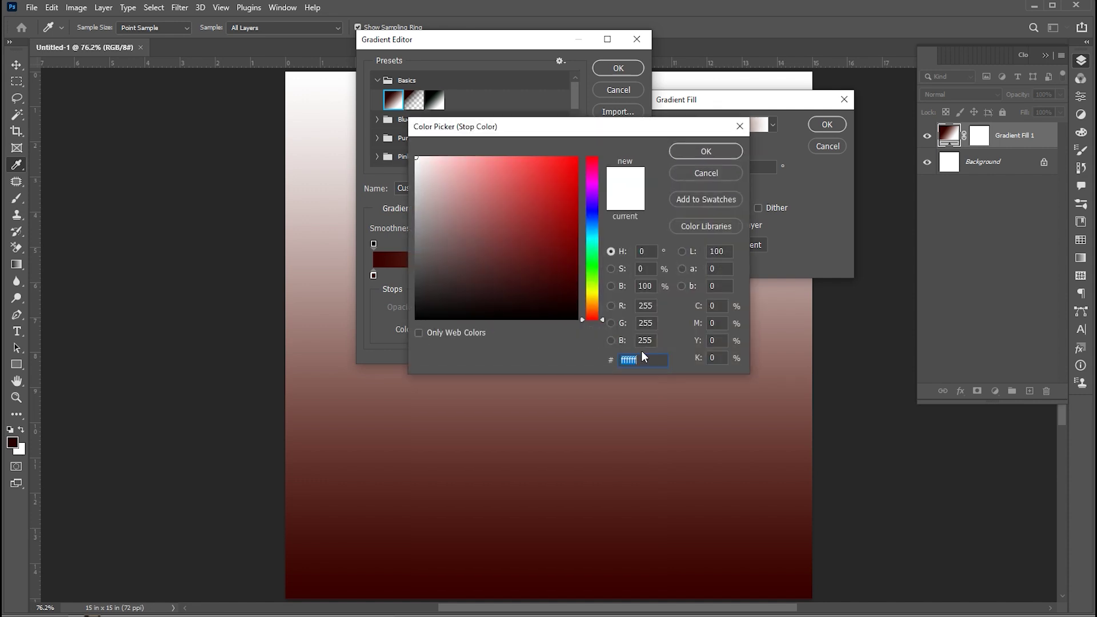
text(ff0000)
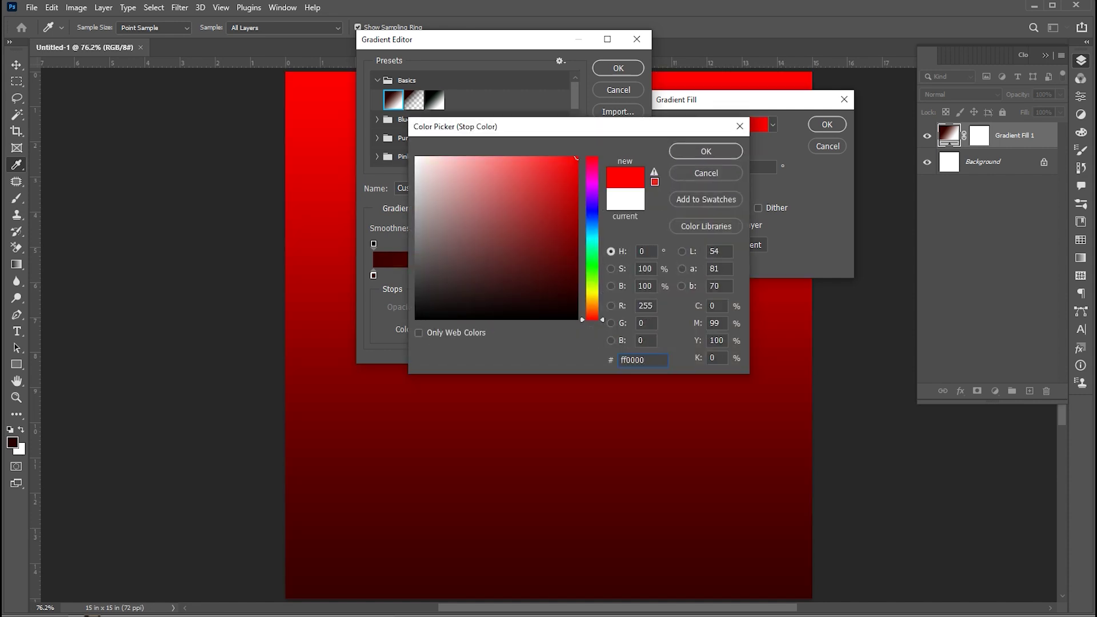
click(702, 157)
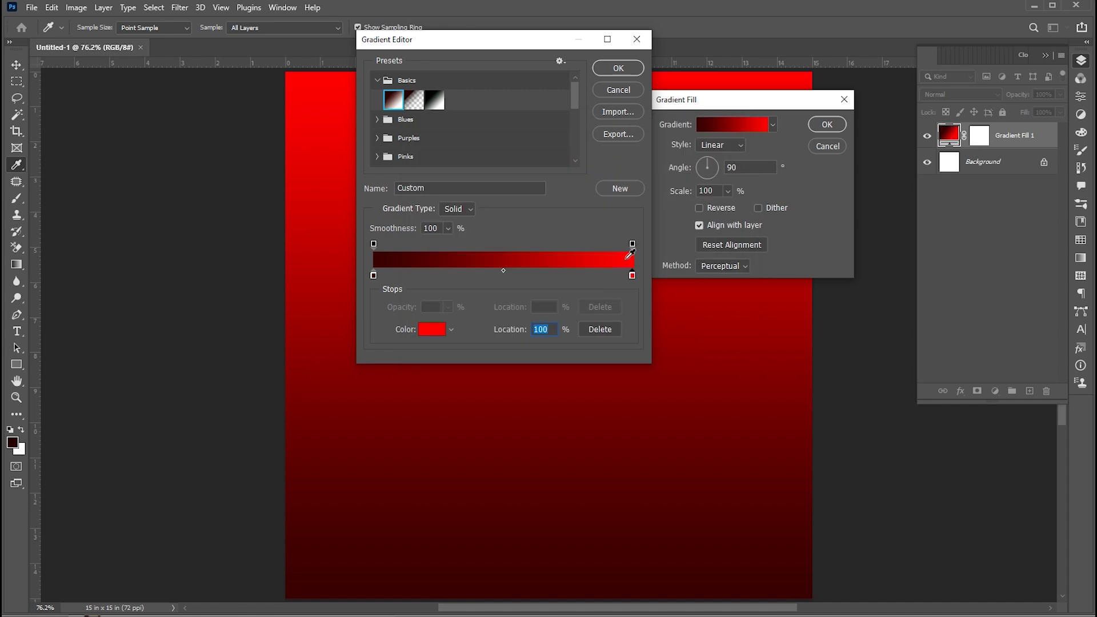
click(620, 70)
- Make the gradient fill radial and reversed at 130% scale, and apply it
click(728, 143)
click(722, 165)
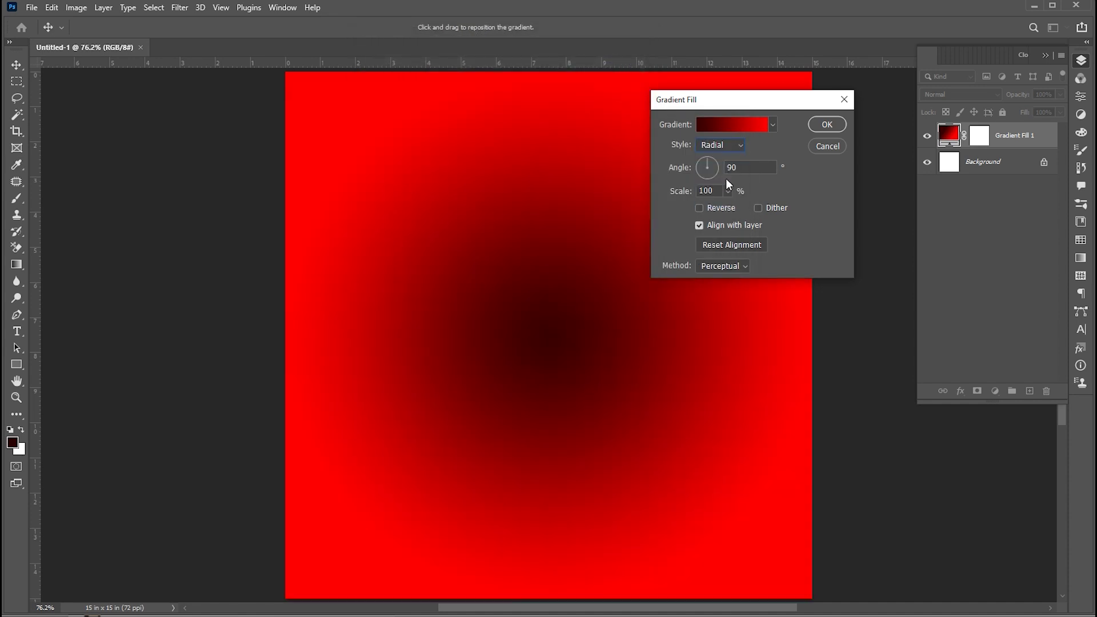
click(701, 208)
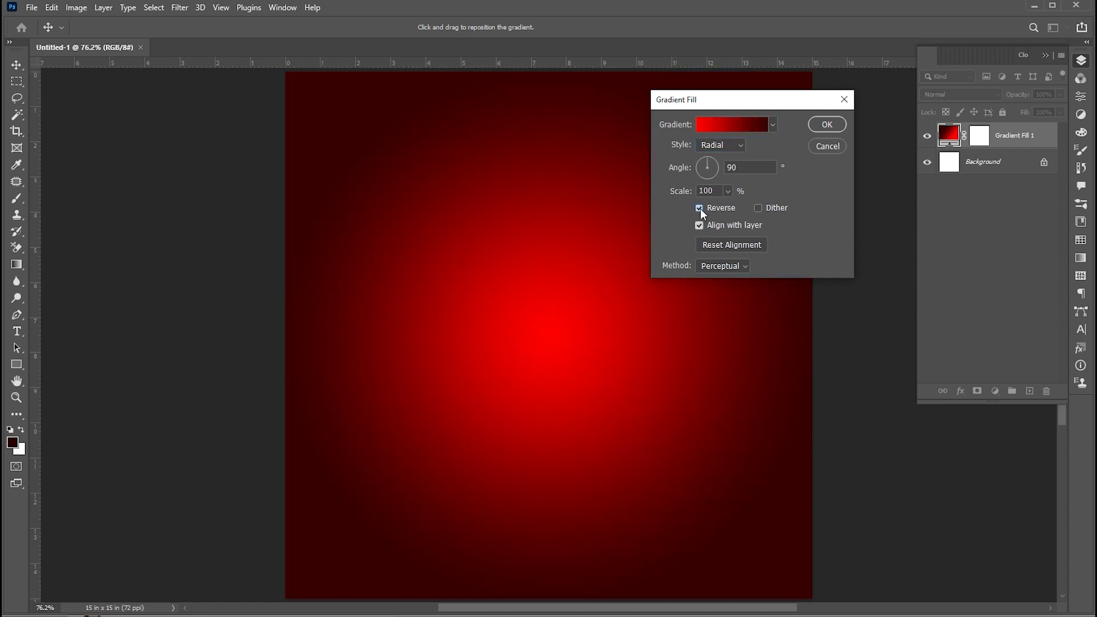
drag(715, 190, 651, 185)
text(130)
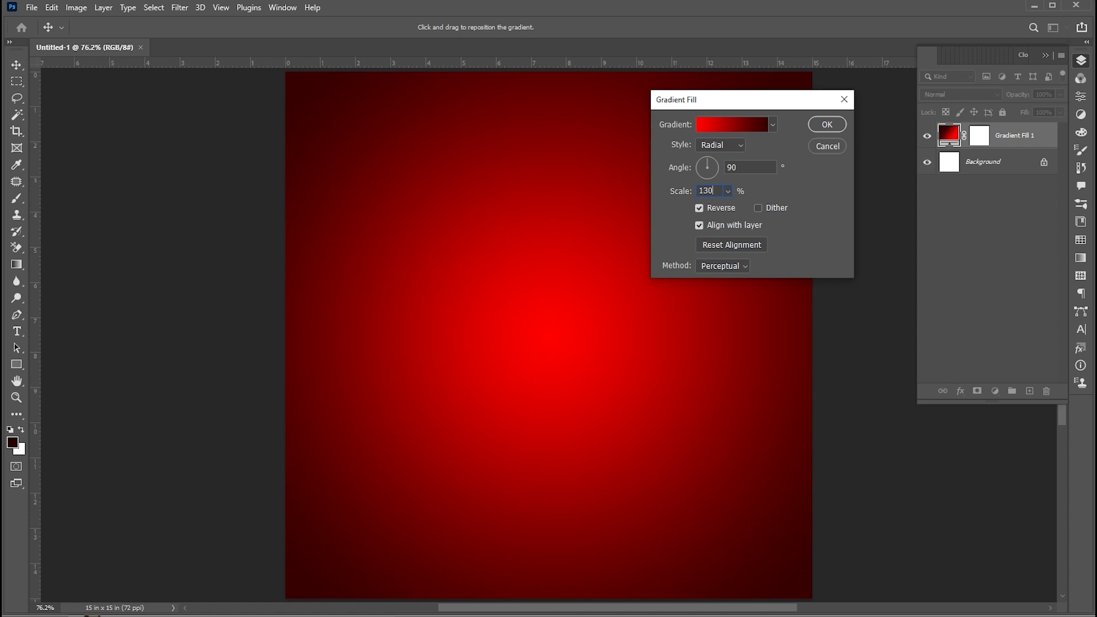
click(827, 124)
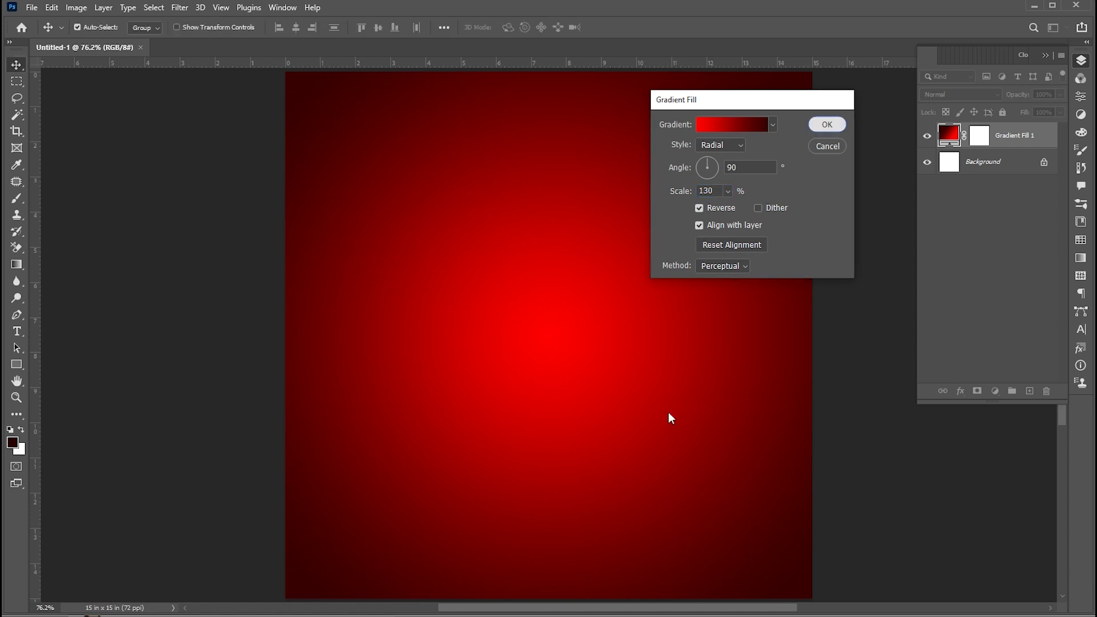
- Delete the white Background layer and convert the gradient fill layer into the new background
click(1000, 163)
key(Delete)
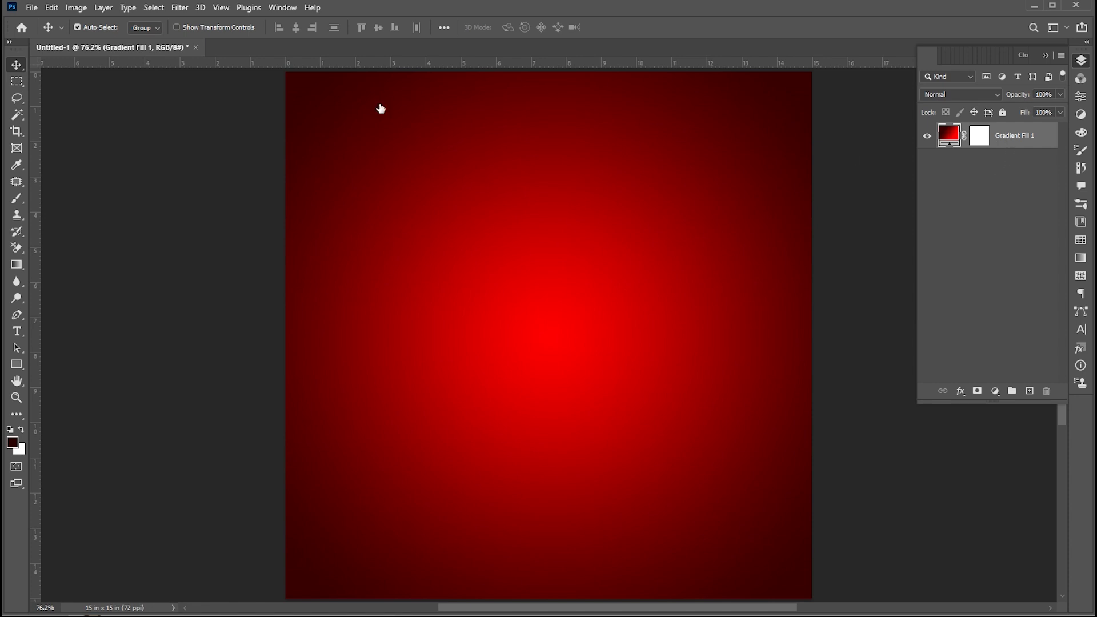
click(103, 8)
mouse_move(172, 21)
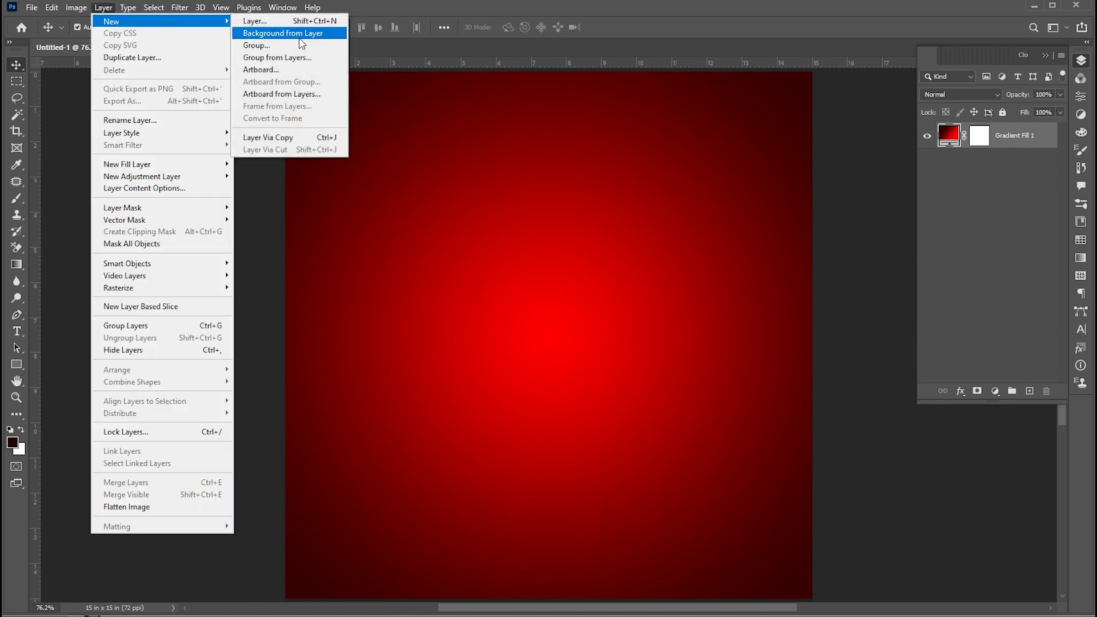
click(301, 33)
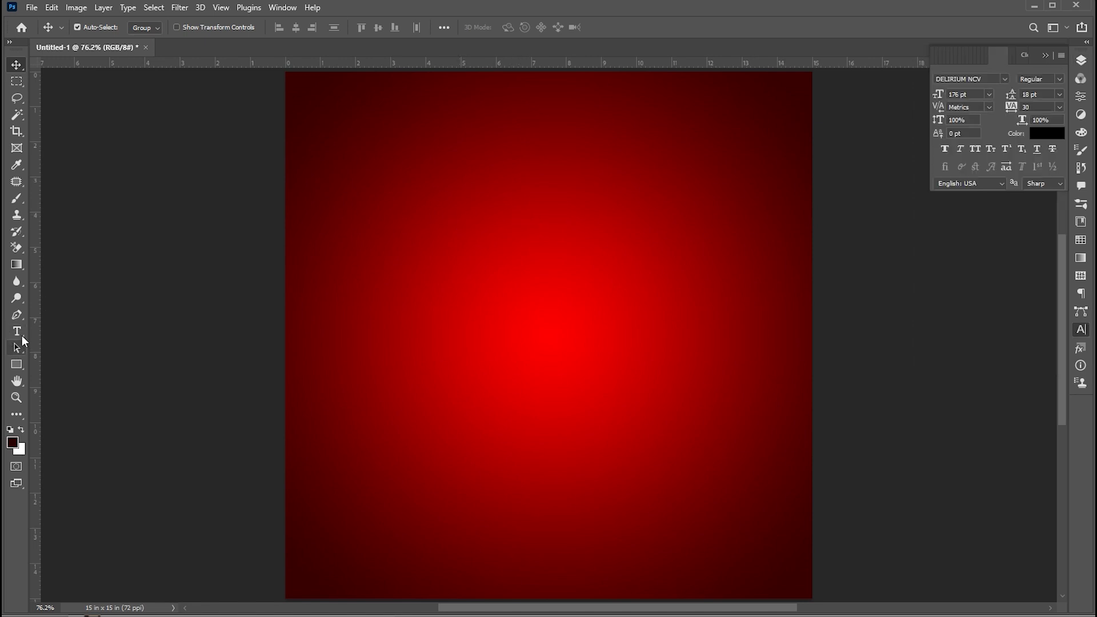
- Add the text 10000 on the upper left part of the canvas
click(21, 336)
click(394, 262)
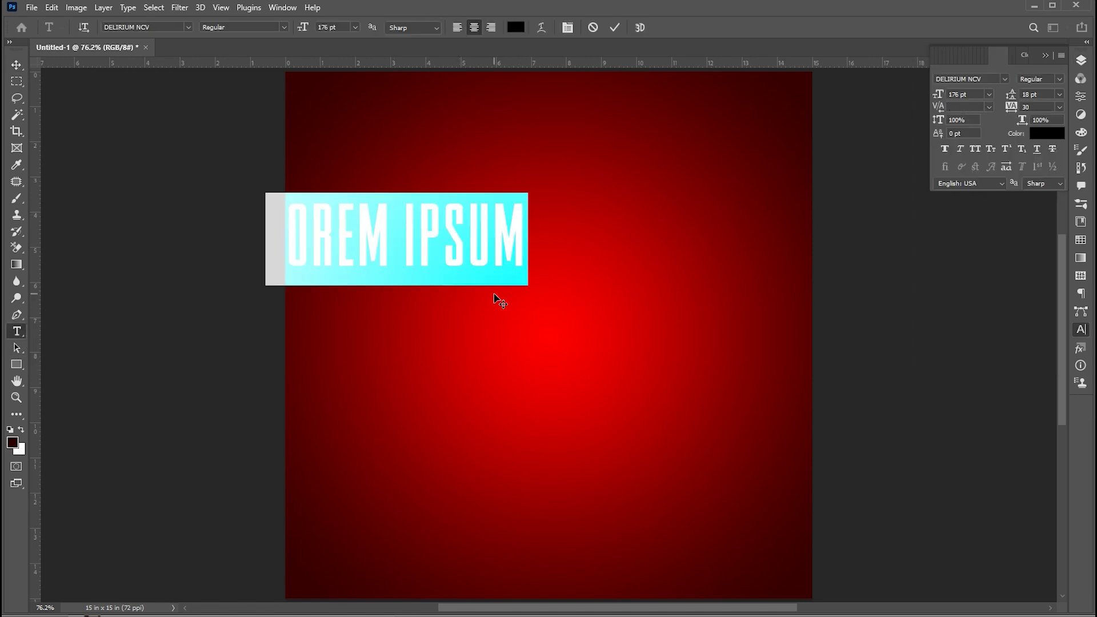
text(10000)
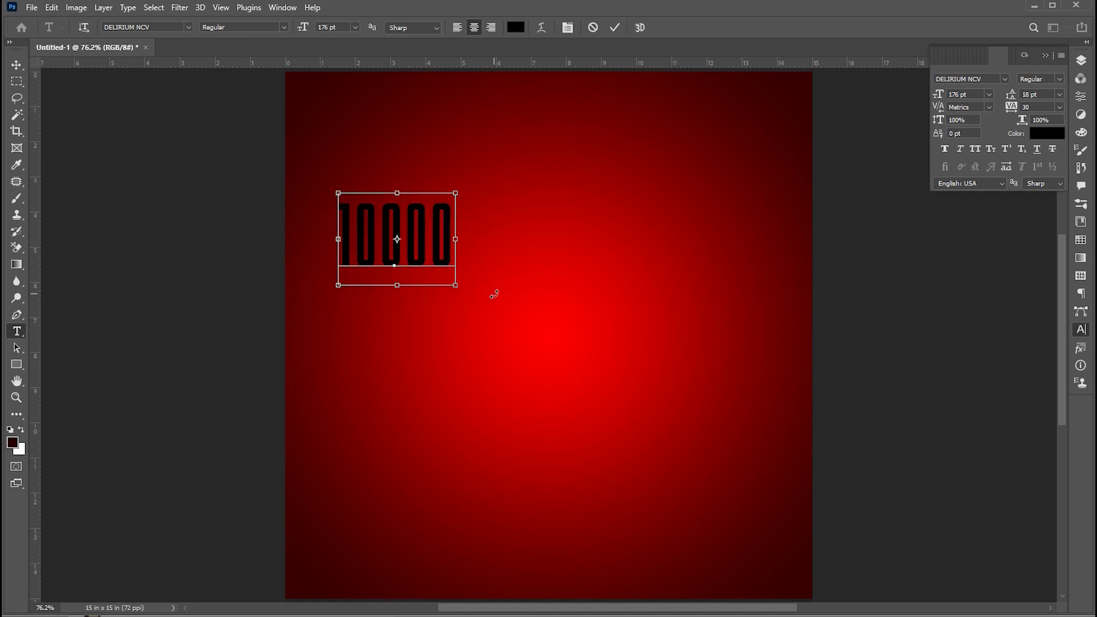
- Set the 10000 text's font to Steelfish Regular and its color to near-white fbfbfb
key(ctrl+a)
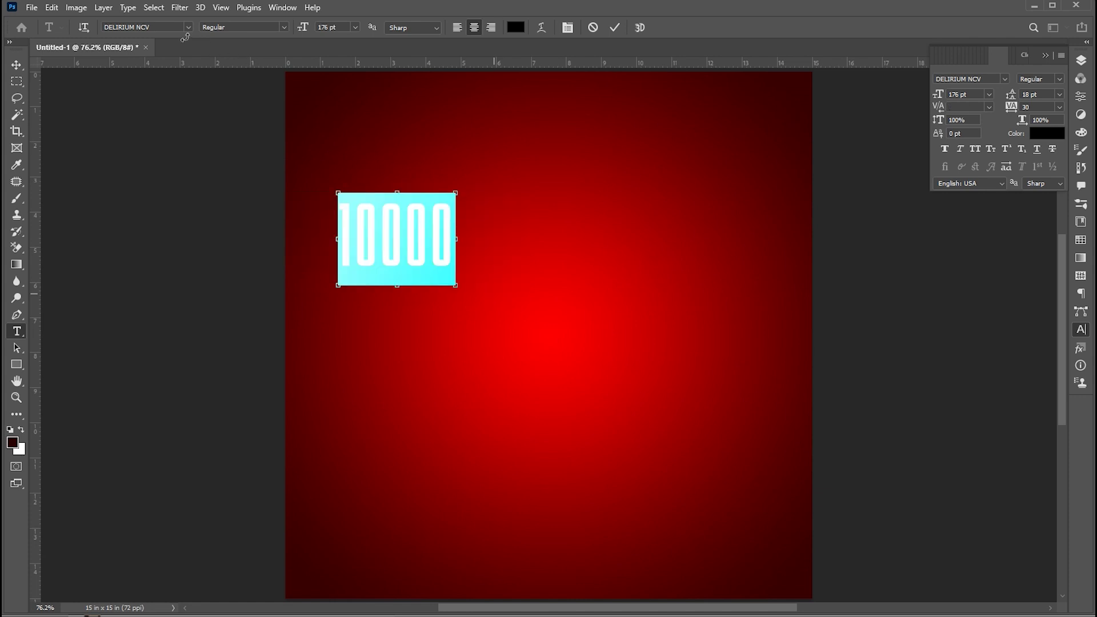
click(160, 29)
text(steel)
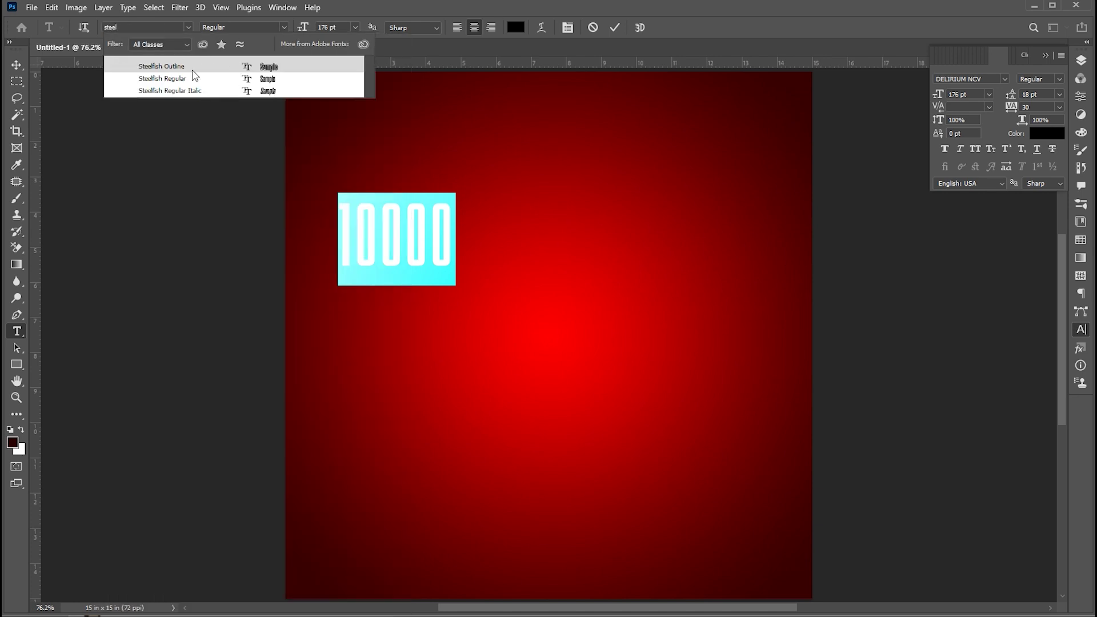
click(194, 77)
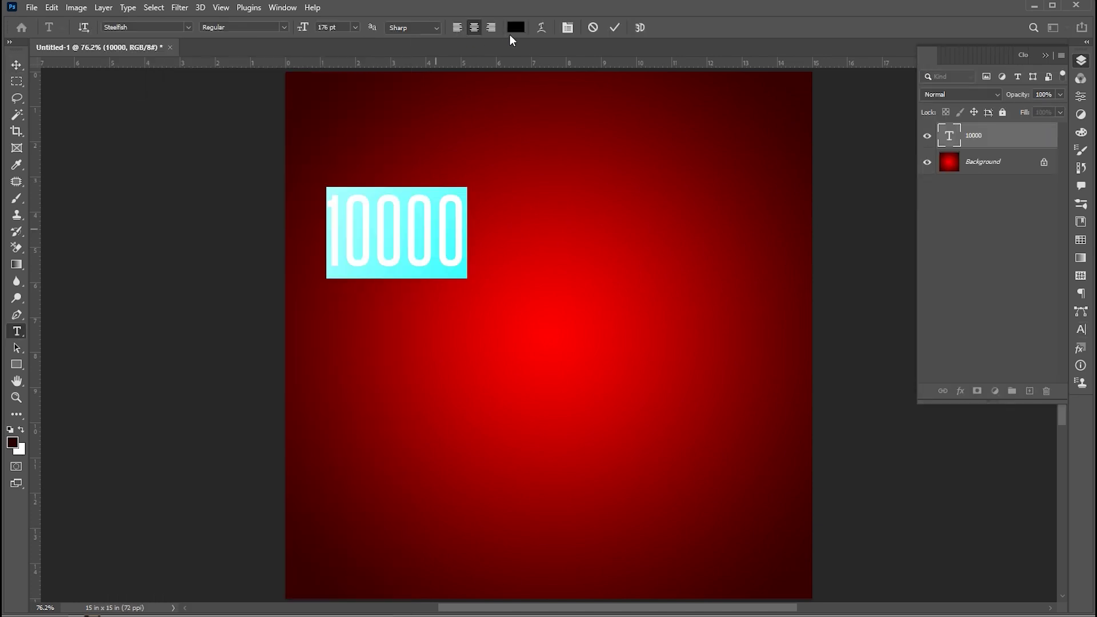
click(514, 29)
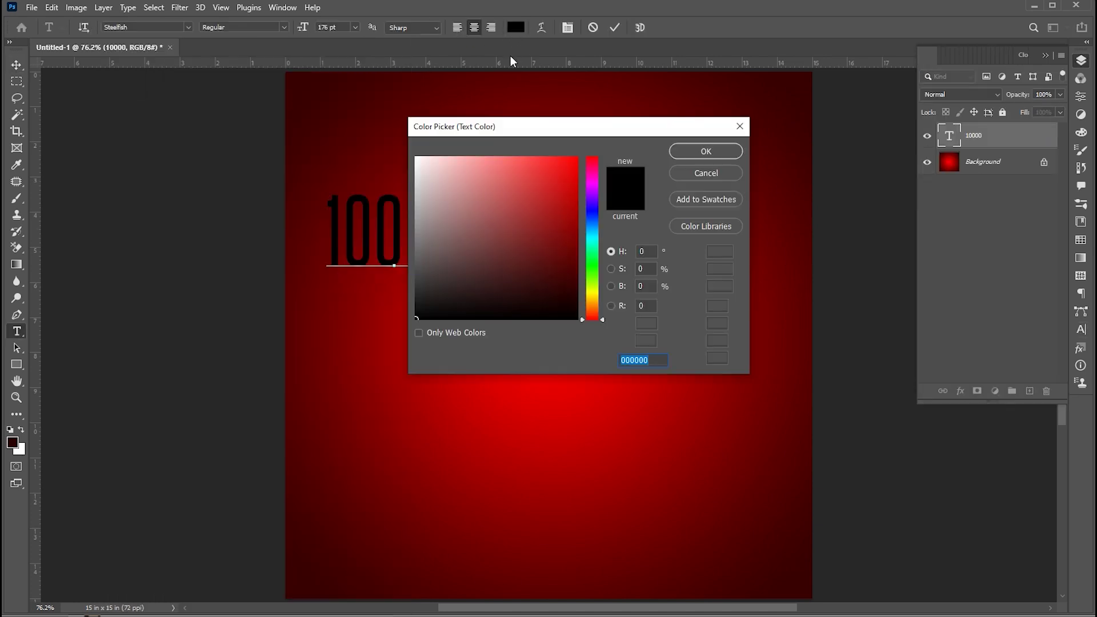
click(416, 159)
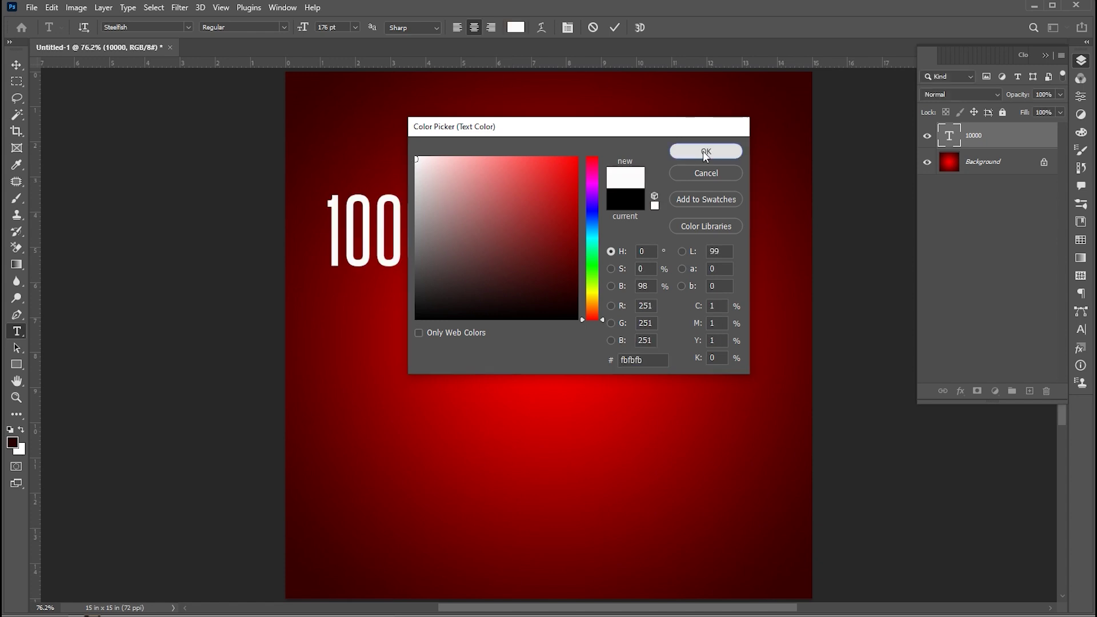
click(706, 152)
- Enlarge the 10000 text with Free Transform and place it in the upper left corner of the canvas
click(16, 64)
key(ctrl+minus)
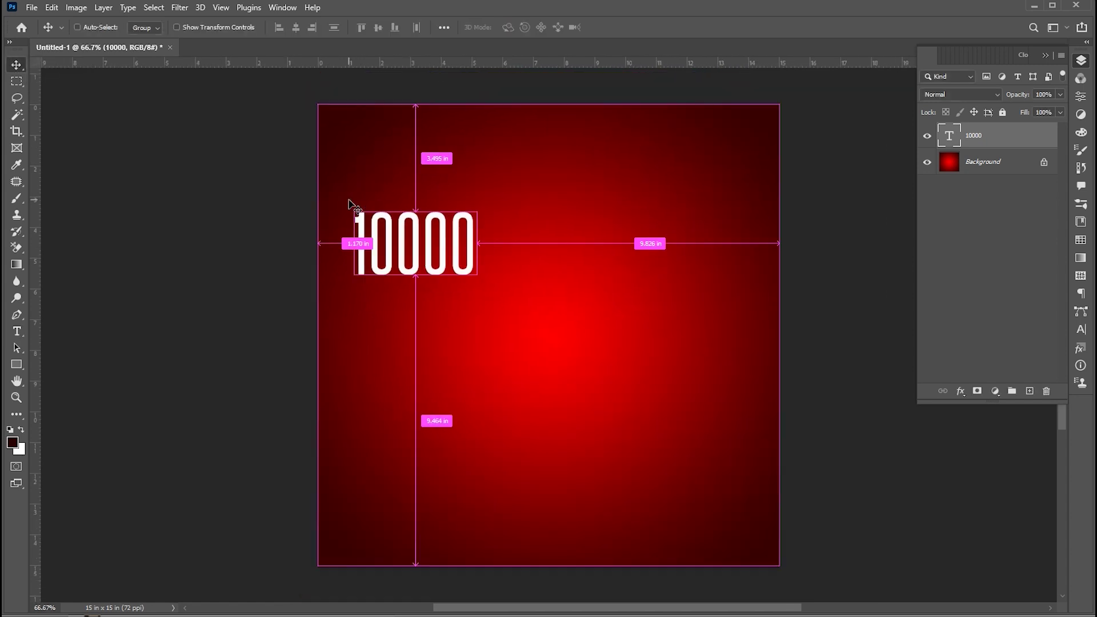
key(ctrl+t)
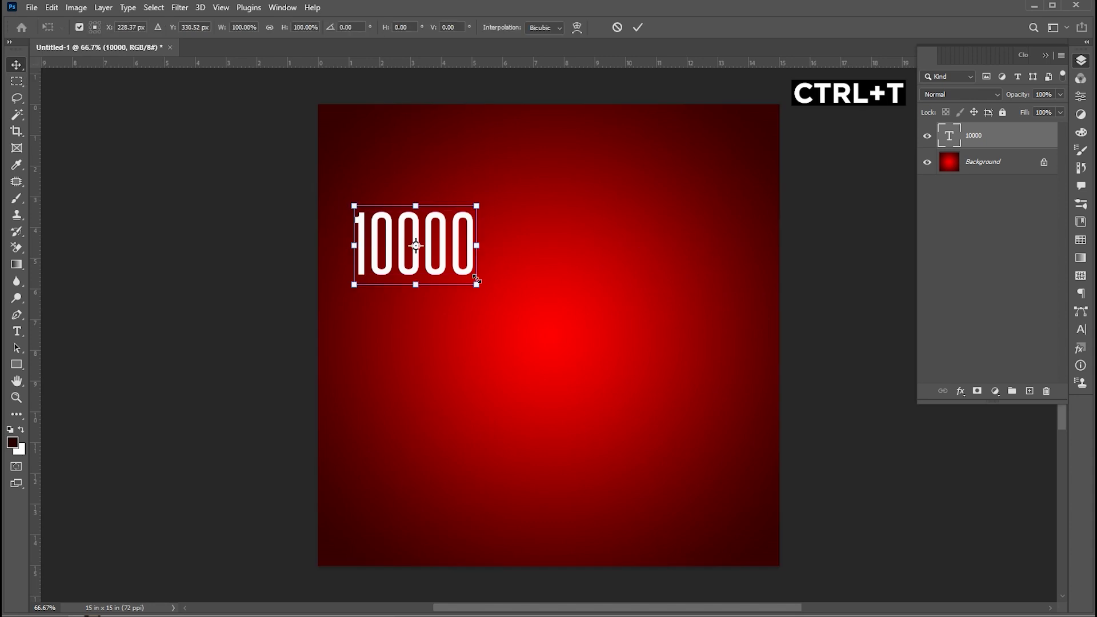
drag(477, 289, 492, 218)
key(Return)
- Duplicate the 10000 text layer and move the copy directly below the original with Free Transform
key(ctrl+j)
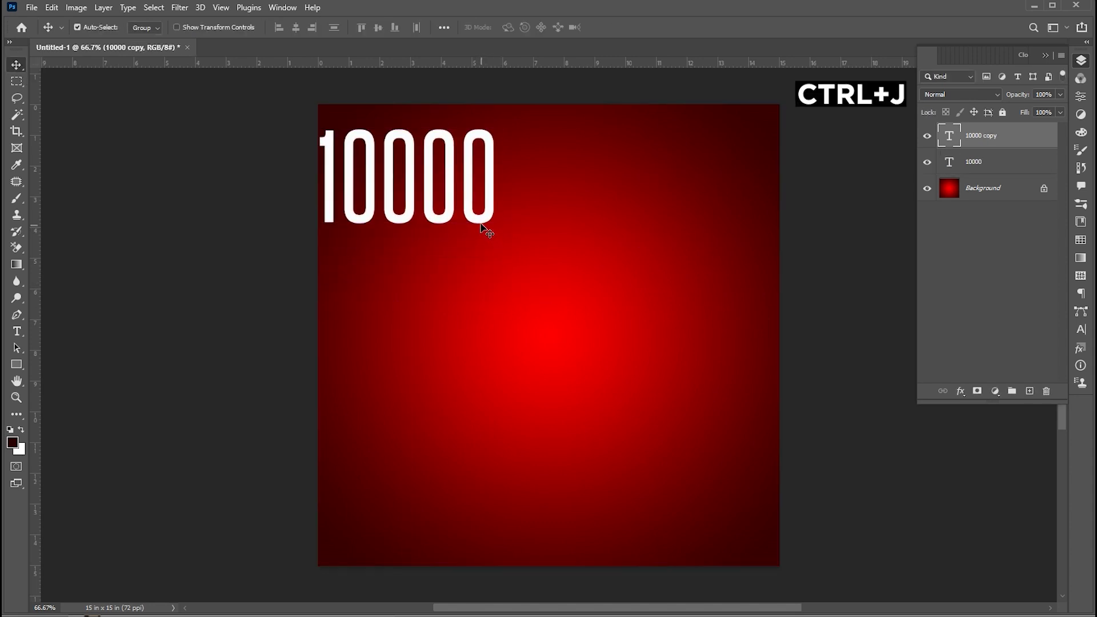
key(ctrl+t)
drag(482, 224, 480, 322)
key(Return)
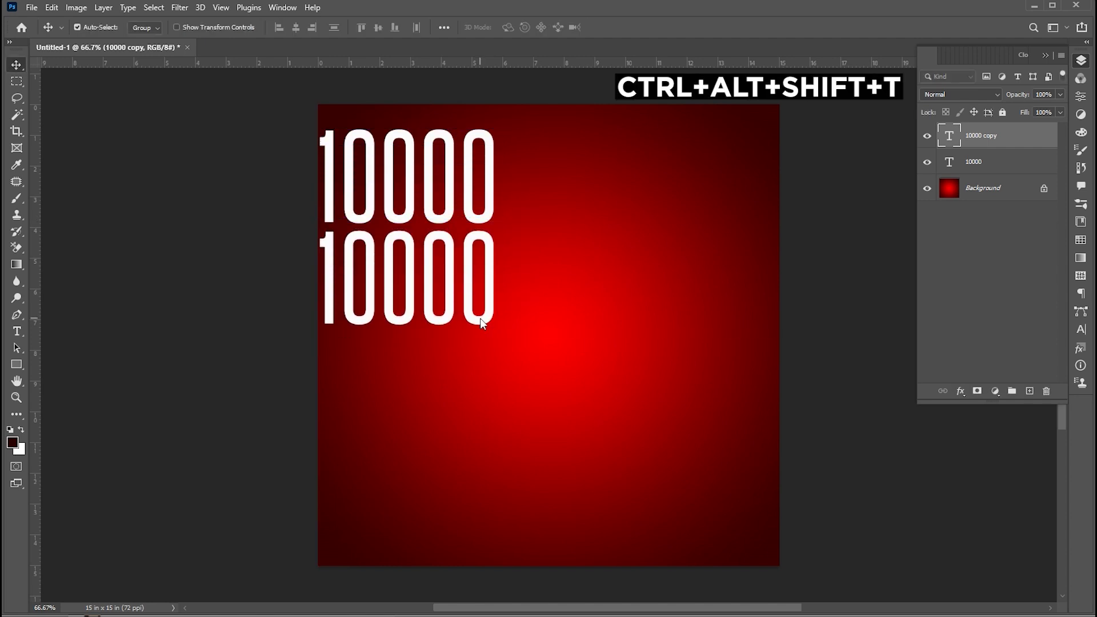
- Repeat the duplicating transform three times to continue the column of 10000 texts past the canvas's lower edge
key(ctrl+alt+shift+t)
key(ctrl+alt+shift+t)
key(ctrl+alt+shift+t)
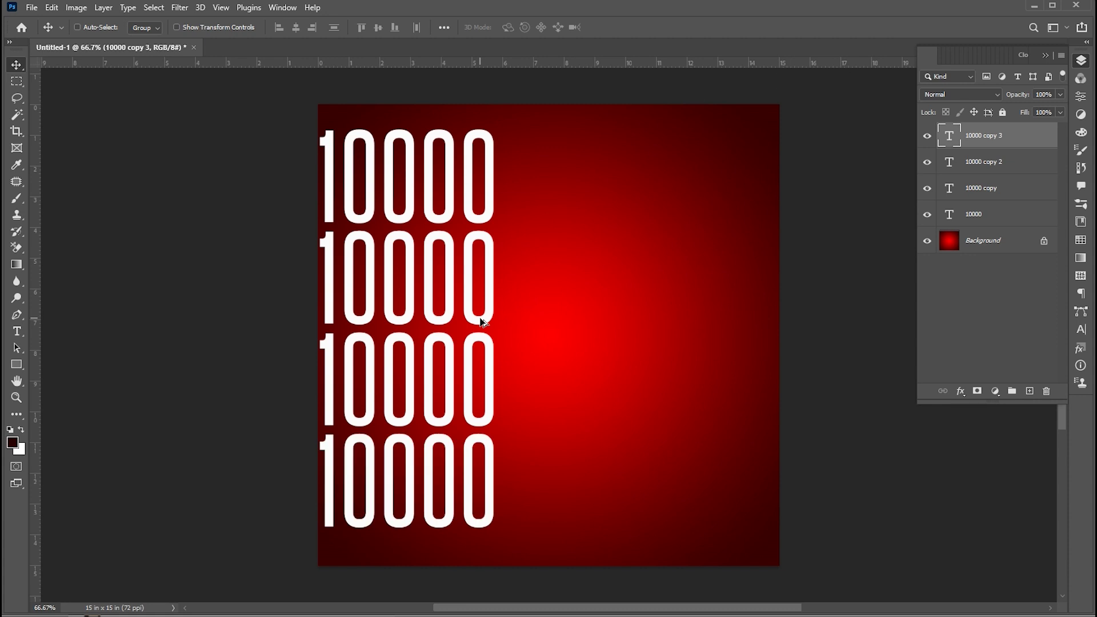
key(ctrl)
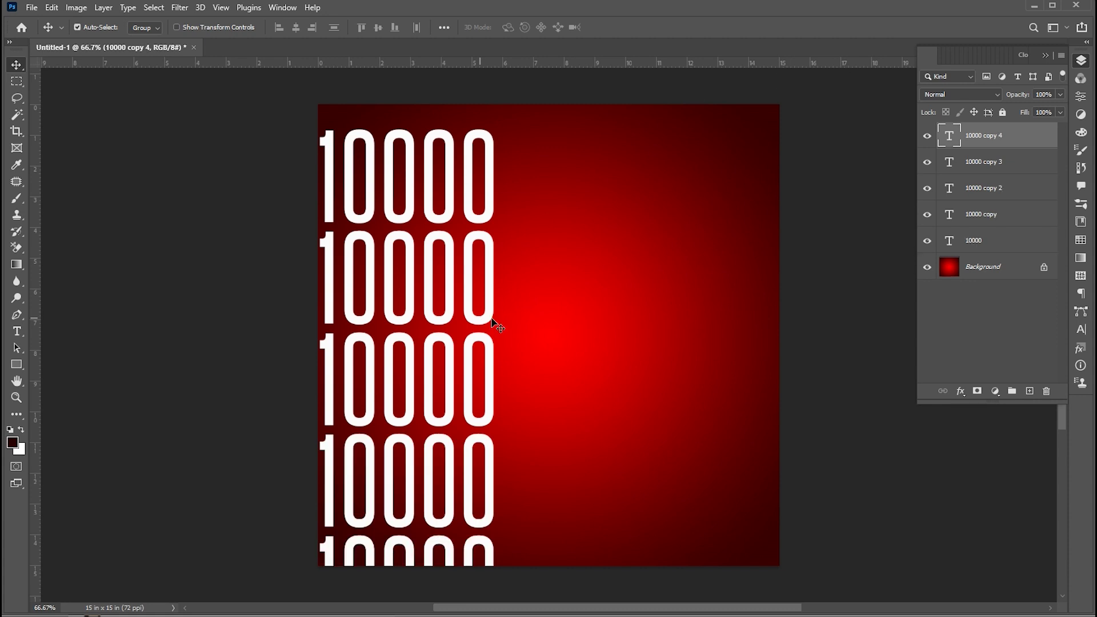
- Convert all five 10000 text layers into one smart object
shift+click(1006, 241)
right_click(1007, 242)
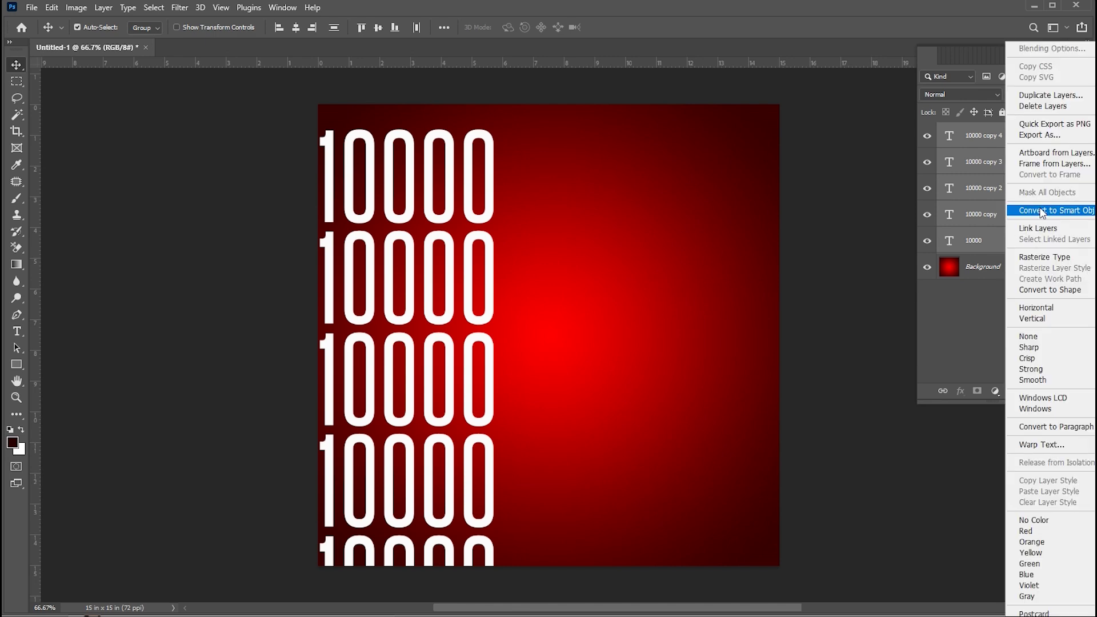
click(1027, 211)
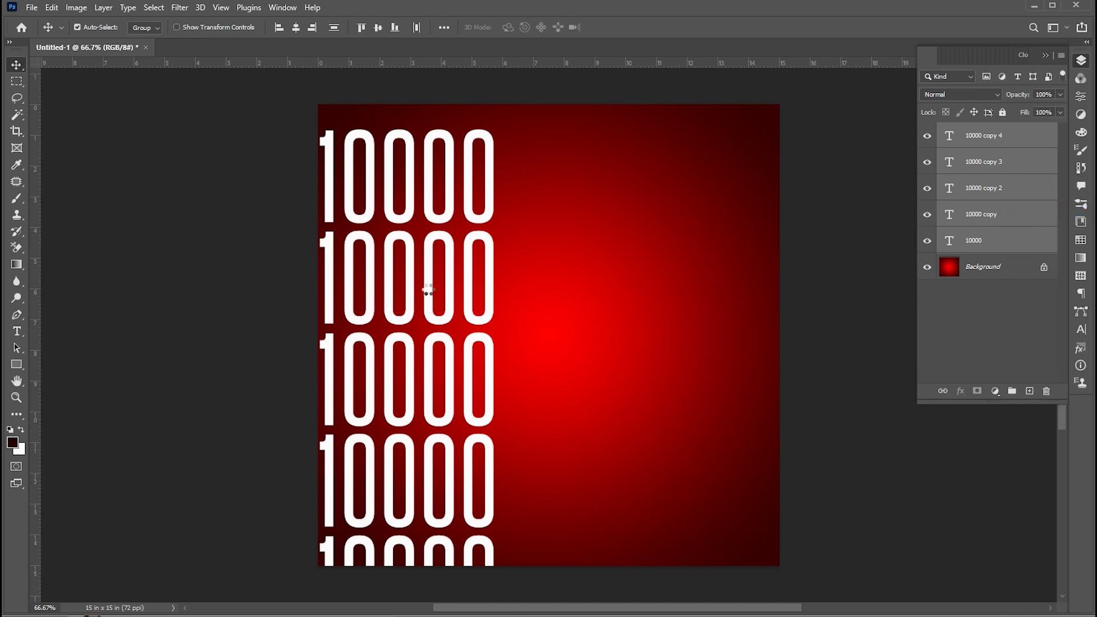
- Enlarge the number column to about 130%, rotate it about 9.4° clockwise, and position it over the left half of the canvas
key(ctrl+t)
drag(521, 129, 572, 157)
mouse_move(520, 262)
mouse_down()
mouse_move(522, 240)
mouse_move(531, 258)
mouse_up()
drag(506, 396, 490, 349)
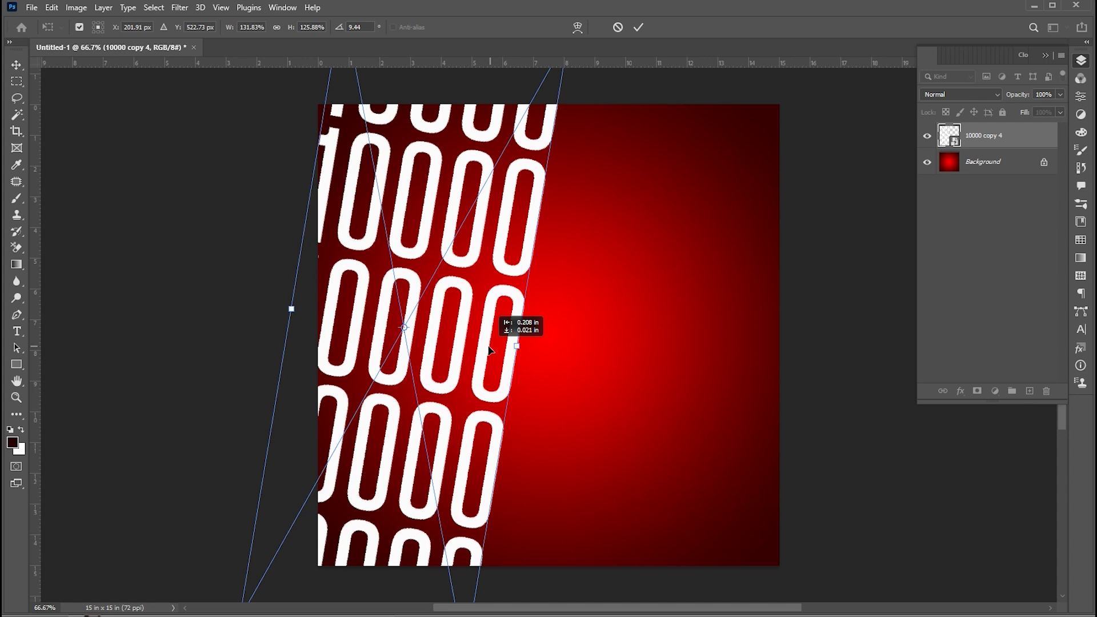
key(Return)
- Duplicate the slanted number column onto the right half, tilt the copy the opposite way, and shift the left column slightly outward
key(ctrl+j)
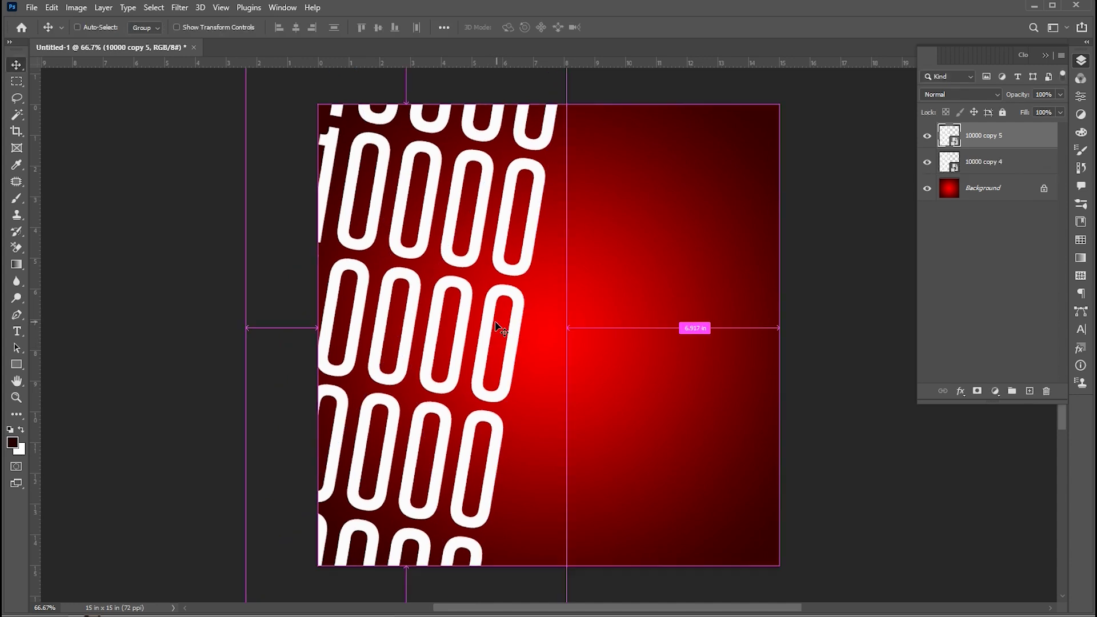
key(ctrl+t)
drag(440, 300, 737, 299)
drag(804, 324, 799, 281)
drag(713, 347, 754, 347)
key(Return)
drag(536, 225, 526, 226)
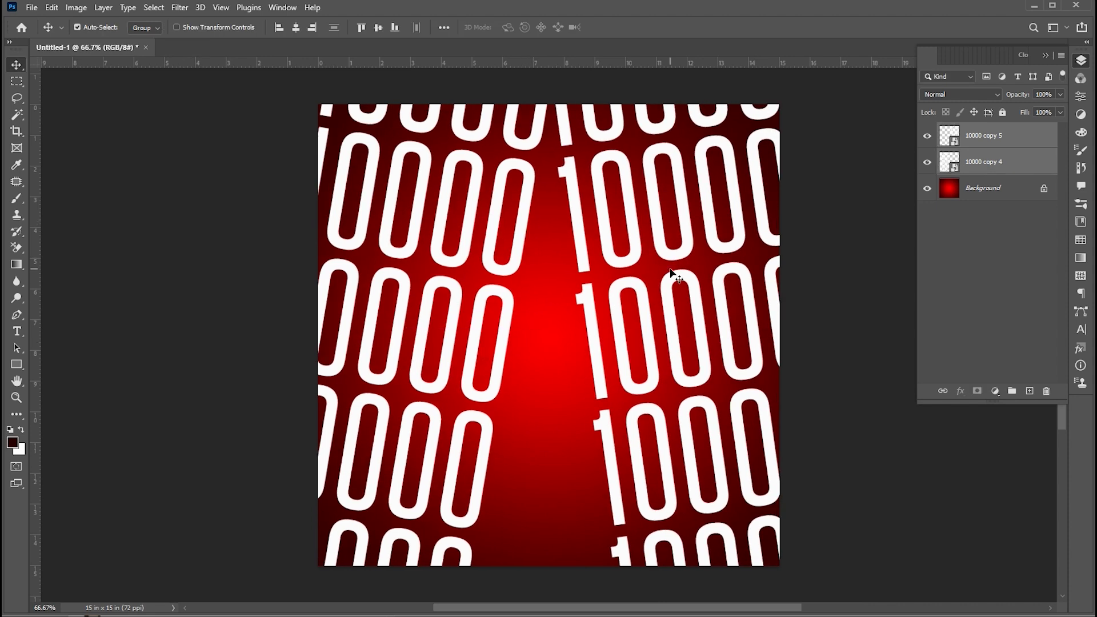
- Convert the two slanted number columns into one smart object and set its opacity to 50%
right_click(971, 165)
click(989, 197)
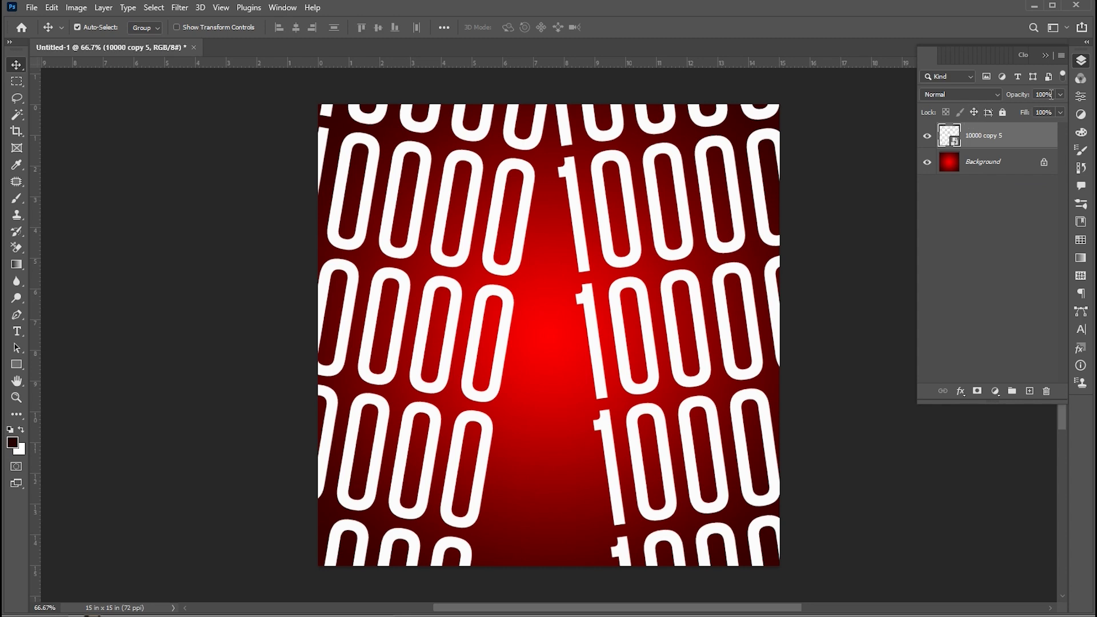
click(1055, 95)
key(Return)
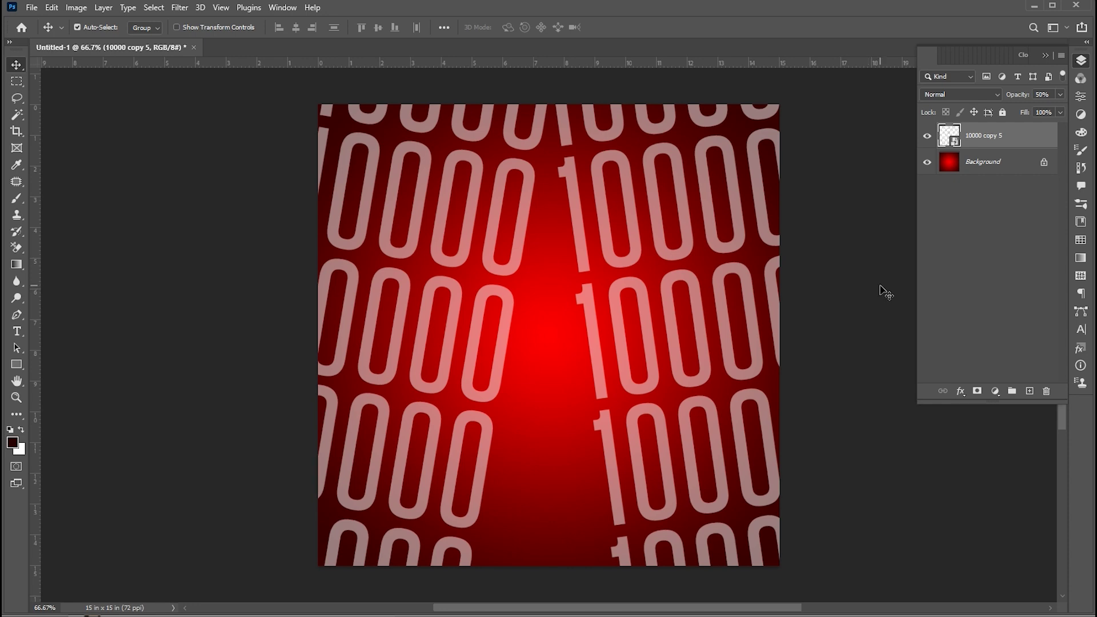
- Add a layer mask to the number pattern and paint out its central area with a soft black brush of about 649 px
click(978, 391)
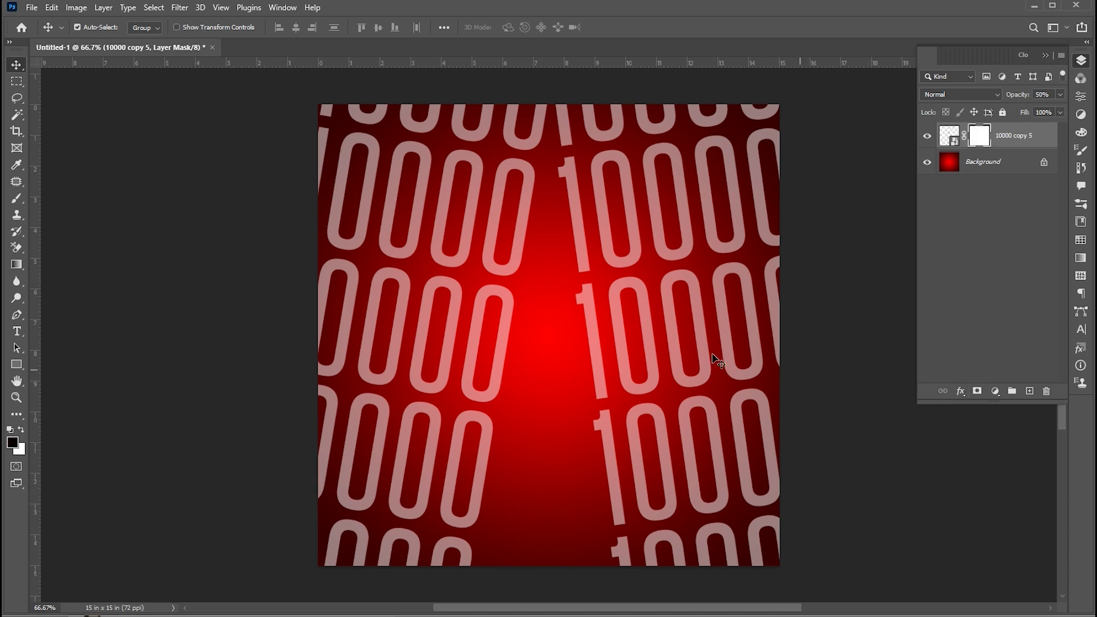
click(18, 199)
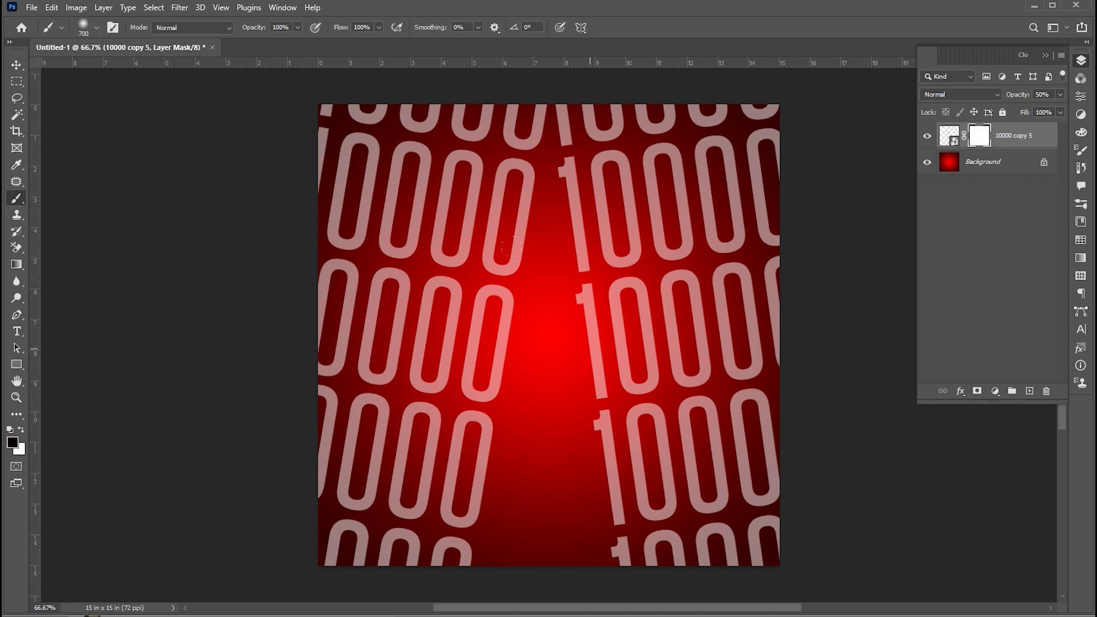
alt+drag(539, 321, 492, 289)
mouse_move(455, 206)
mouse_down()
mouse_move(432, 244)
mouse_move(403, 195)
mouse_move(407, 154)
mouse_move(453, 119)
mouse_move(403, 143)
mouse_move(362, 208)
mouse_move(366, 282)
mouse_move(414, 315)
mouse_up()
mouse_move(489, 404)
mouse_down()
mouse_move(600, 389)
mouse_move(600, 263)
mouse_move(474, 275)
mouse_move(480, 429)
mouse_up()
drag(412, 332, 426, 260)
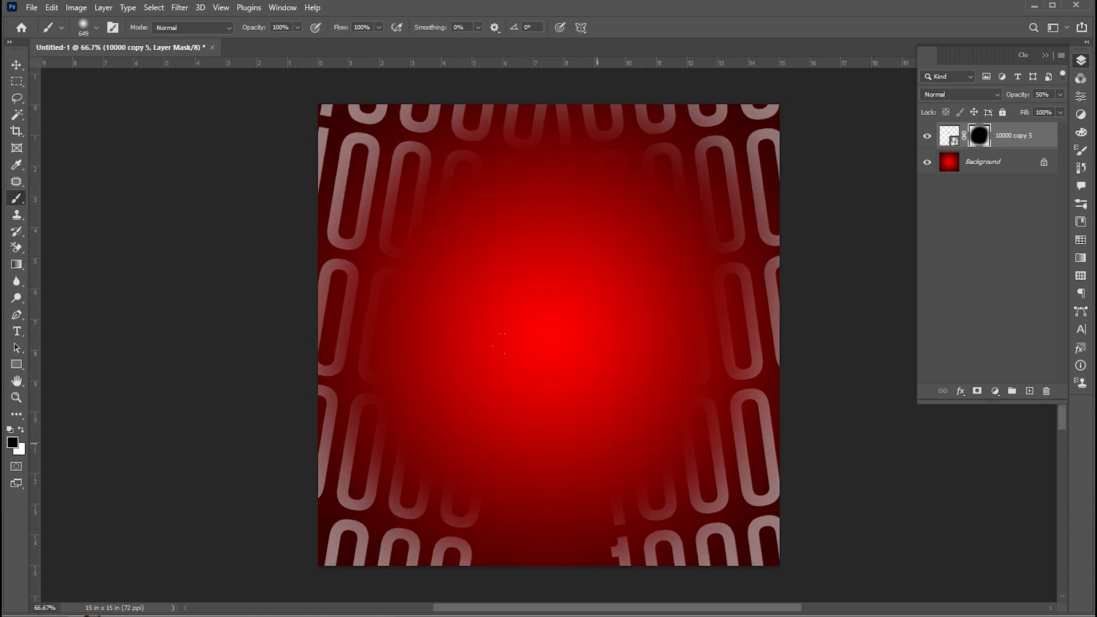
- Apply a Color Overlay in dark red #6b0012 to the masked number pattern
key(v)
right_click(1038, 132)
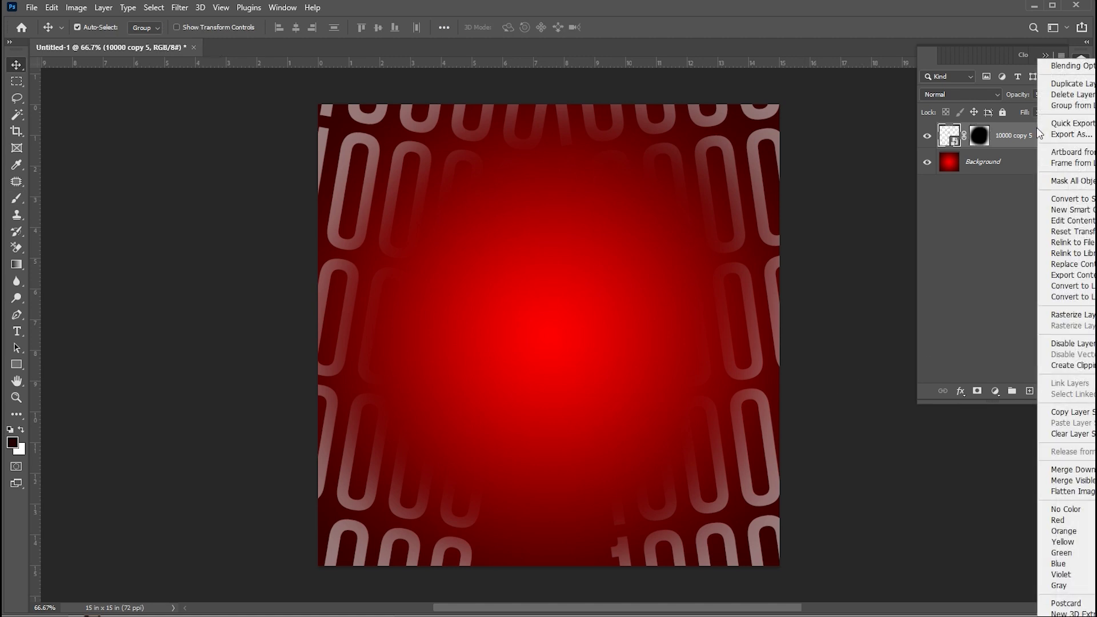
click(1048, 67)
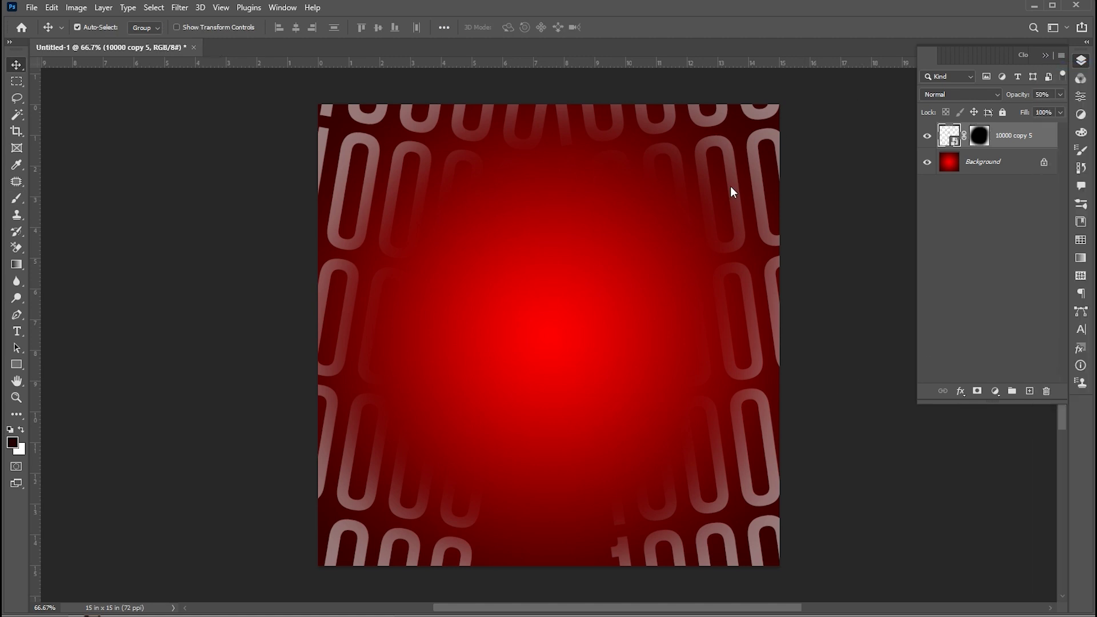
drag(811, 285, 642, 196)
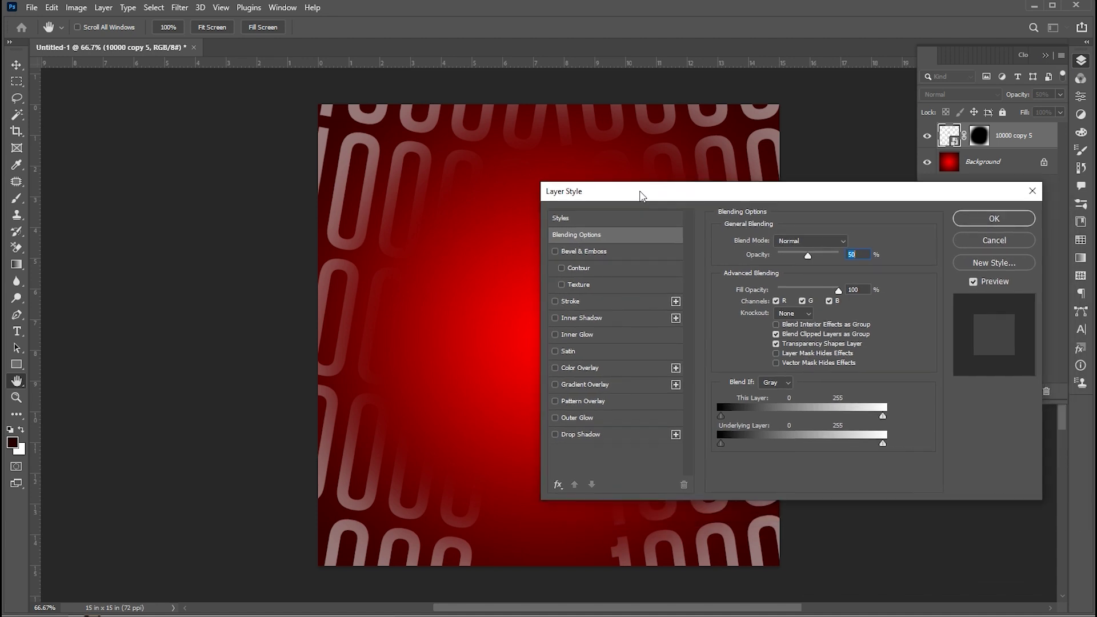
click(555, 367)
click(583, 369)
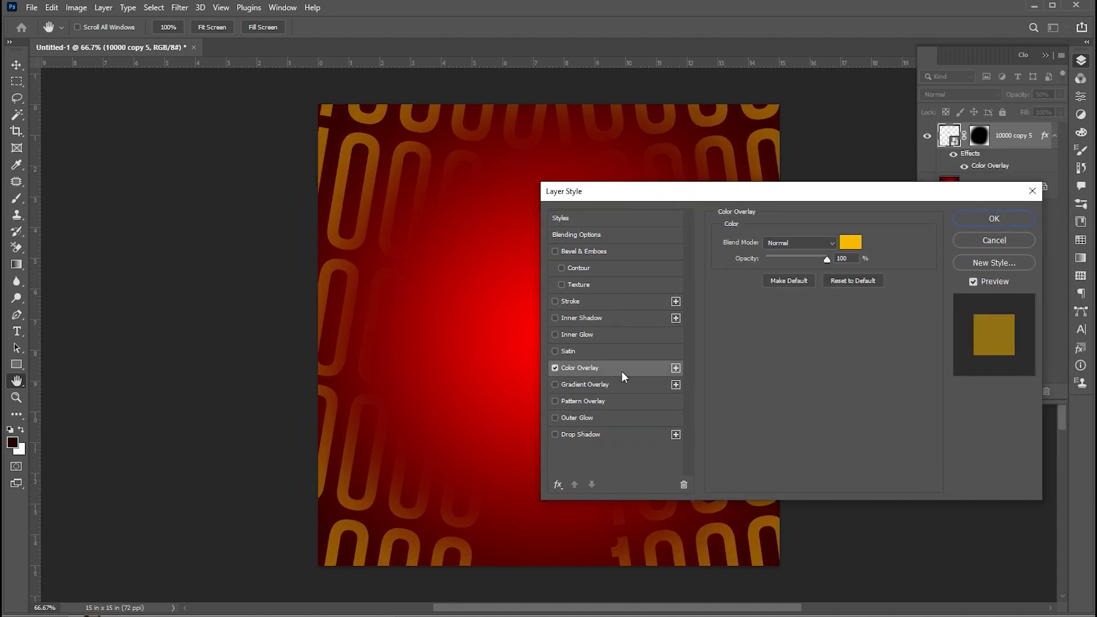
click(850, 243)
mouse_move(595, 286)
mouse_down()
mouse_move(601, 166)
mouse_move(577, 201)
mouse_move(586, 256)
mouse_up()
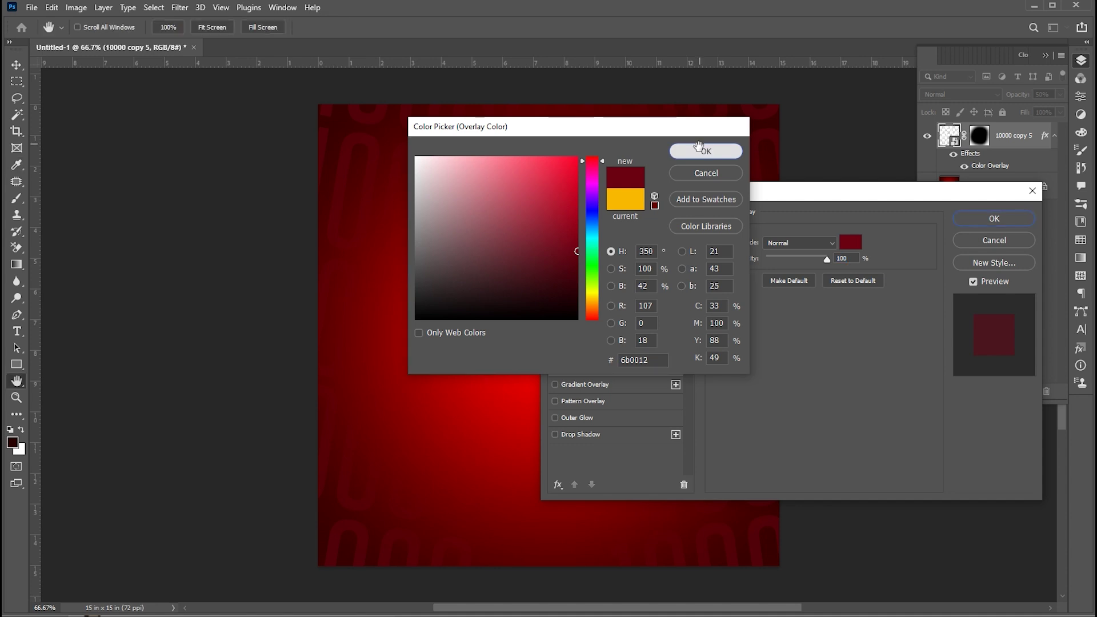
click(705, 151)
click(994, 218)
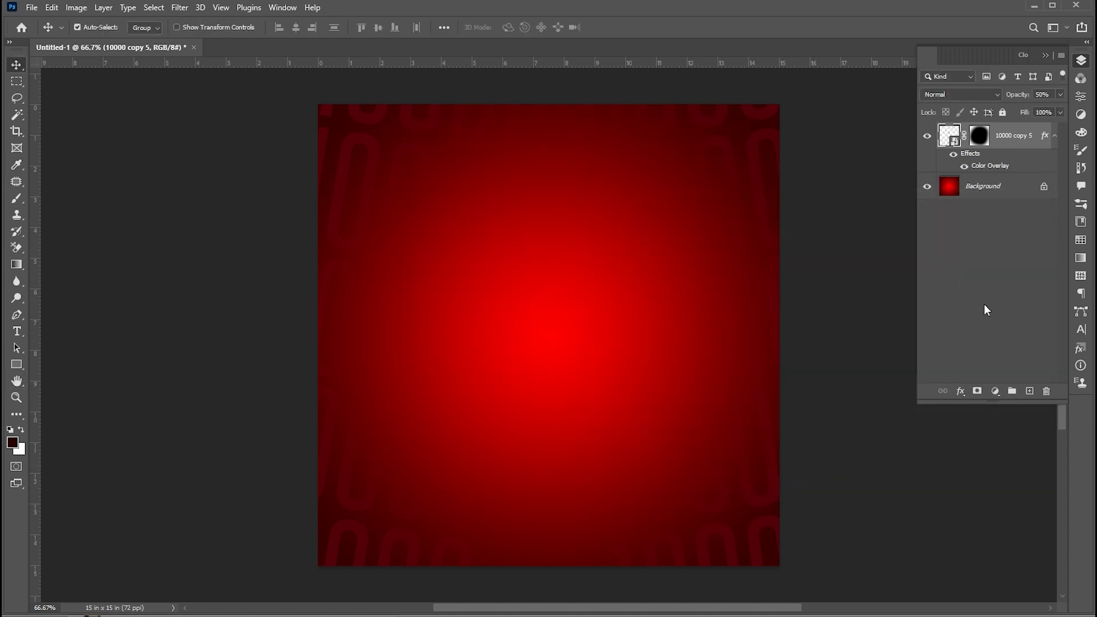
- Add an Exposure adjustment layer above the number pattern with exposure about -0.87 and gamma correction about 0.81
click(996, 392)
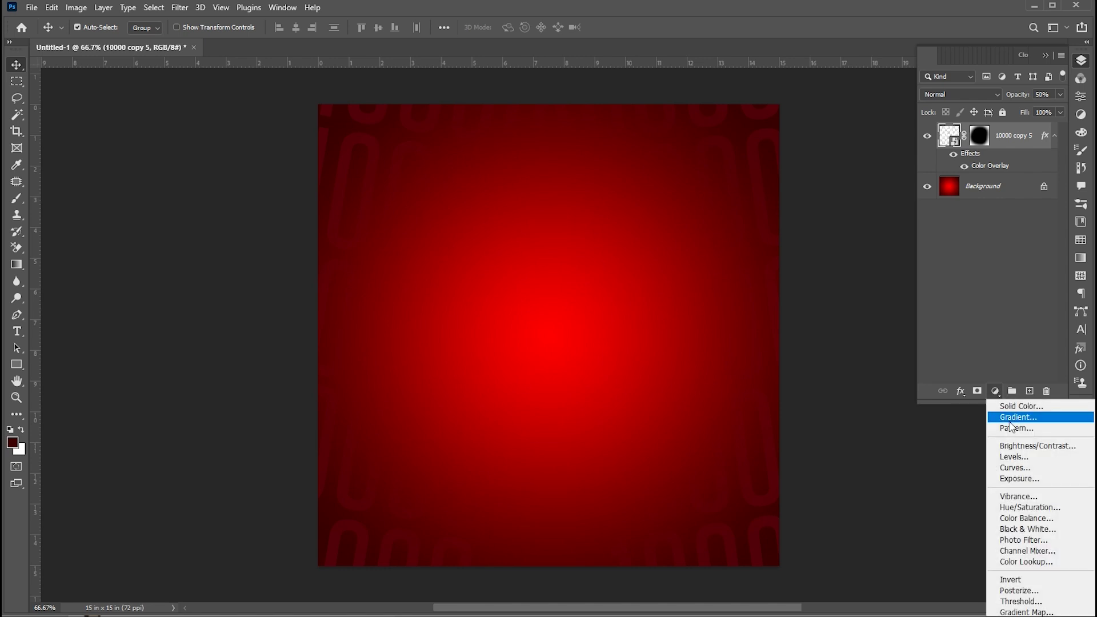
click(1019, 479)
drag(988, 129, 976, 129)
drag(988, 179, 999, 179)
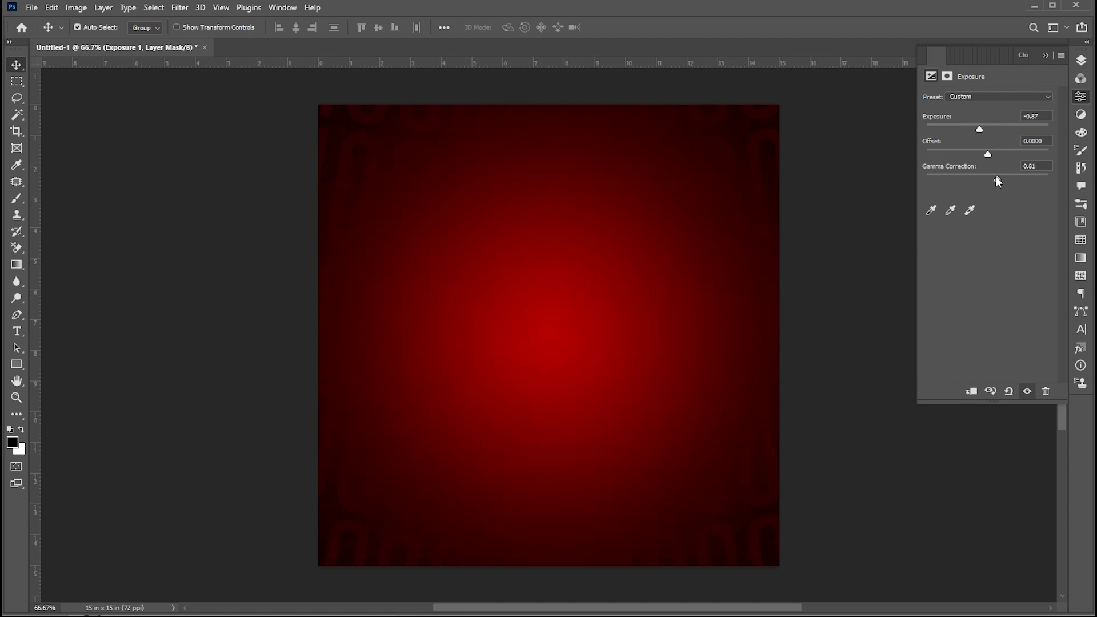
click(1042, 57)
click(1075, 61)
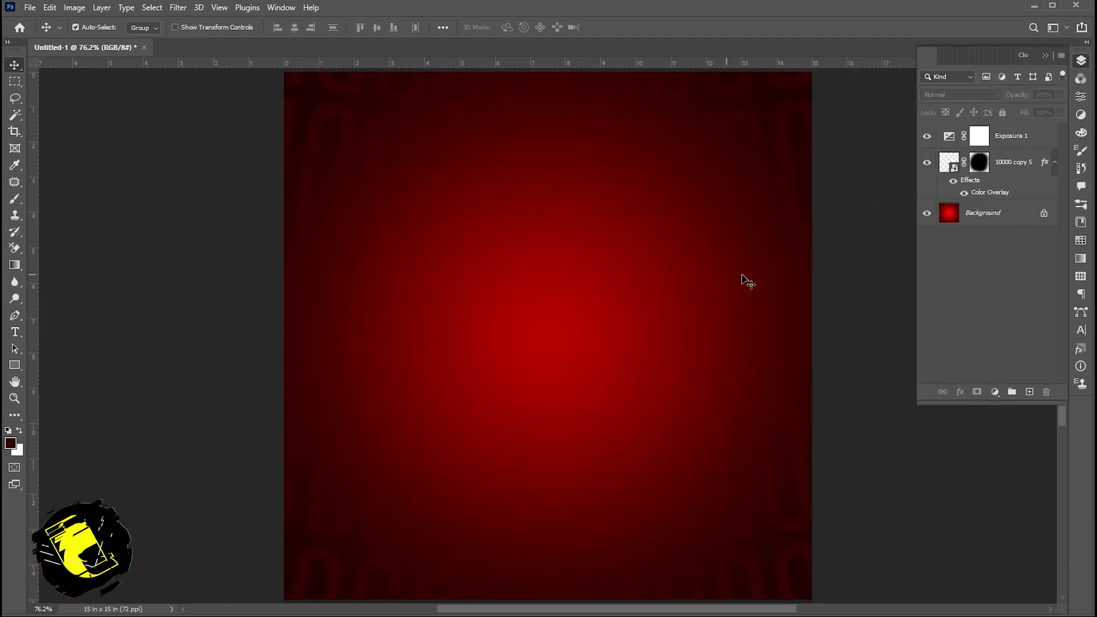
- Add the white text 10K in DELIRIUM NCV Regular at 176 pt on the canvas
click(15, 332)
click(461, 321)
click(461, 322)
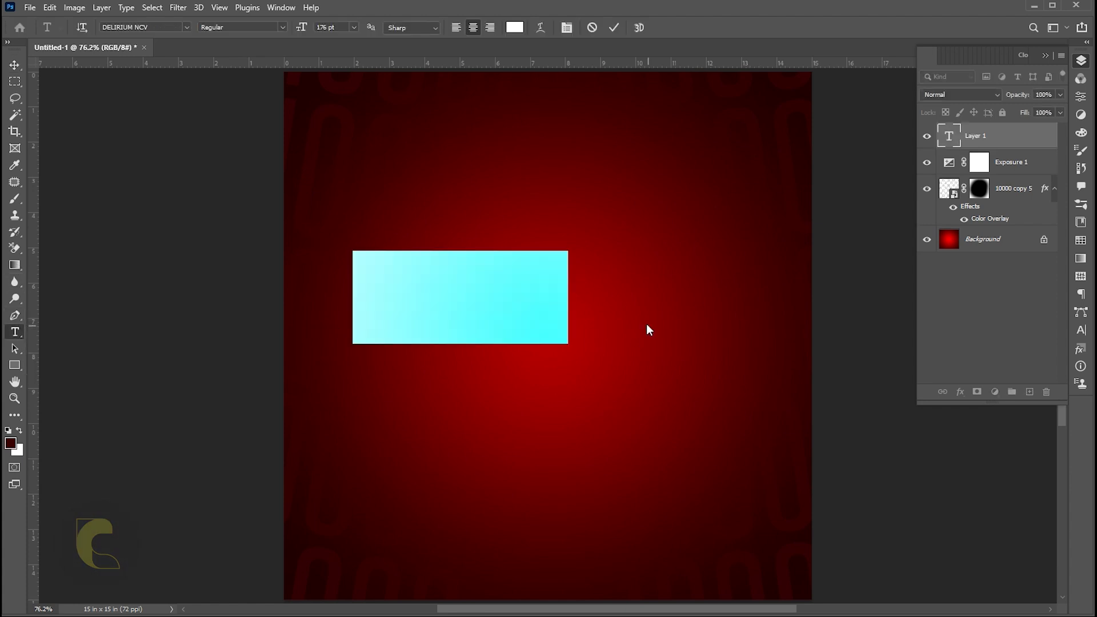
text(10)
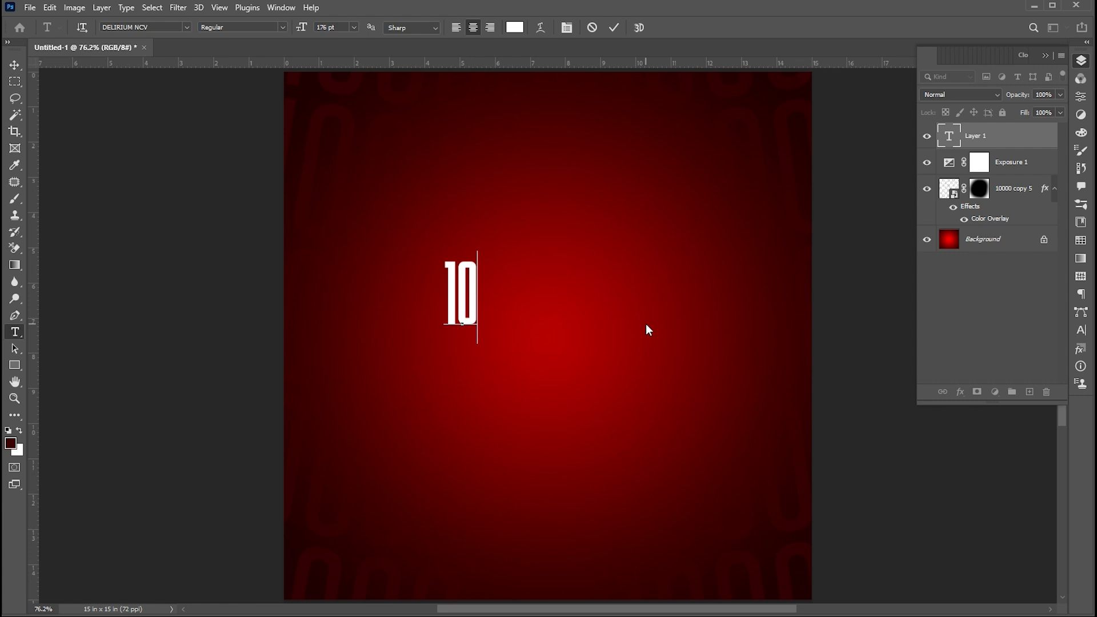
text(K)
click(15, 66)
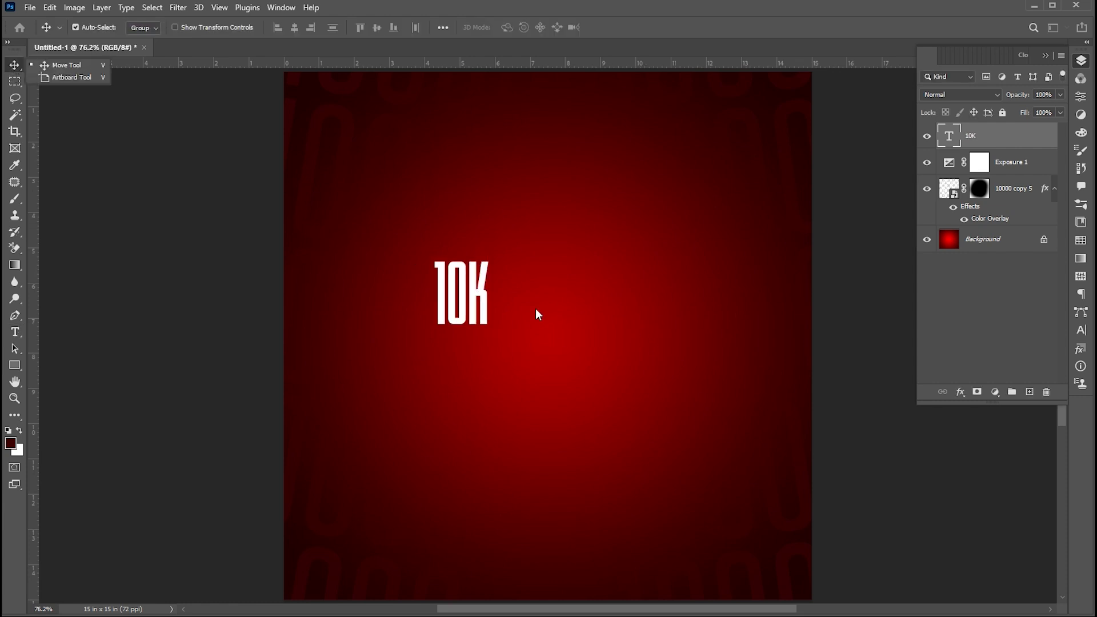
- Enlarge the 10K text to about 839 pt and centre it on the canvas
key(ctrl+t)
drag(488, 343, 592, 499)
drag(534, 401, 621, 453)
drag(671, 141, 683, 123)
drag(664, 213, 665, 218)
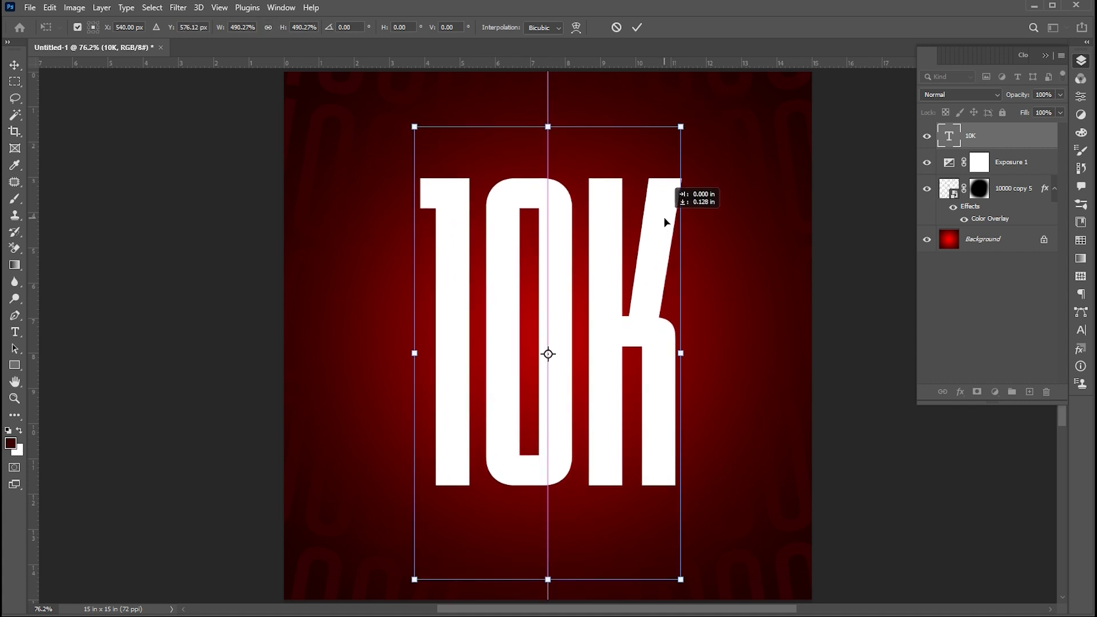
drag(680, 127, 675, 139)
drag(647, 206, 647, 217)
drag(674, 150, 679, 144)
key(Return)
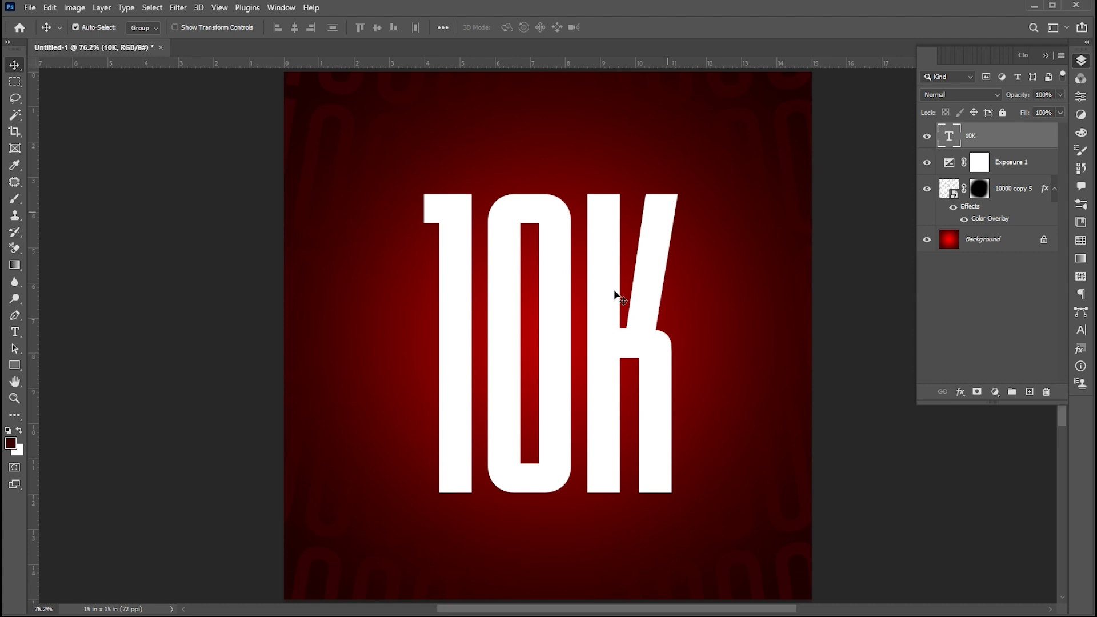
- Set the tracking of the 10K text to -10
key(t)
key(Return)
key(ctrl+t)
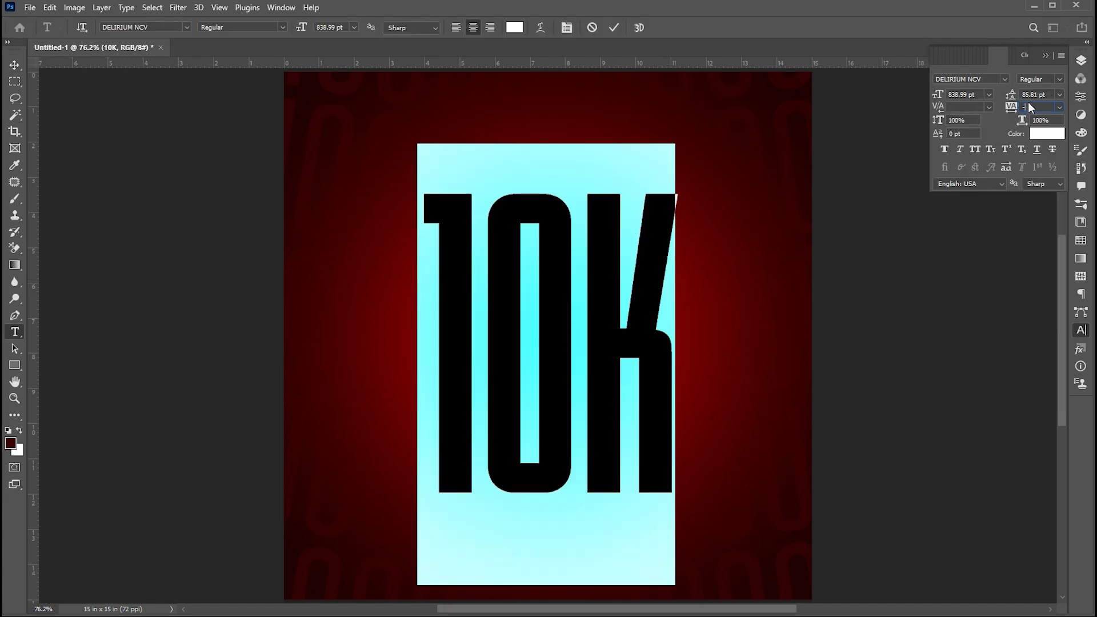
key(Return)
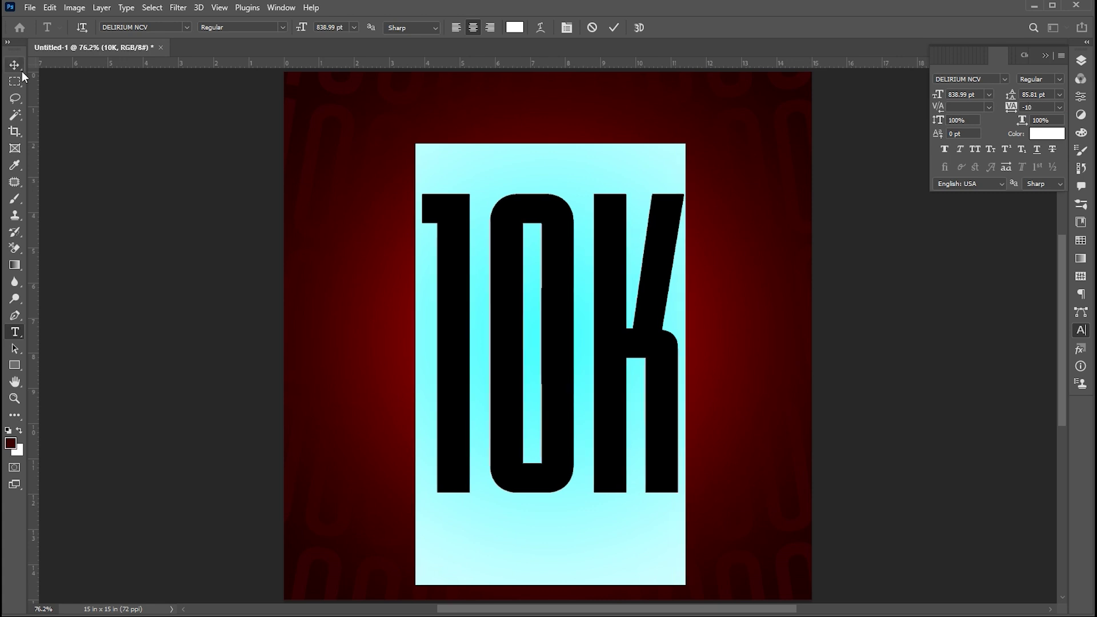
key(ctrl+Return)
click(861, 311)
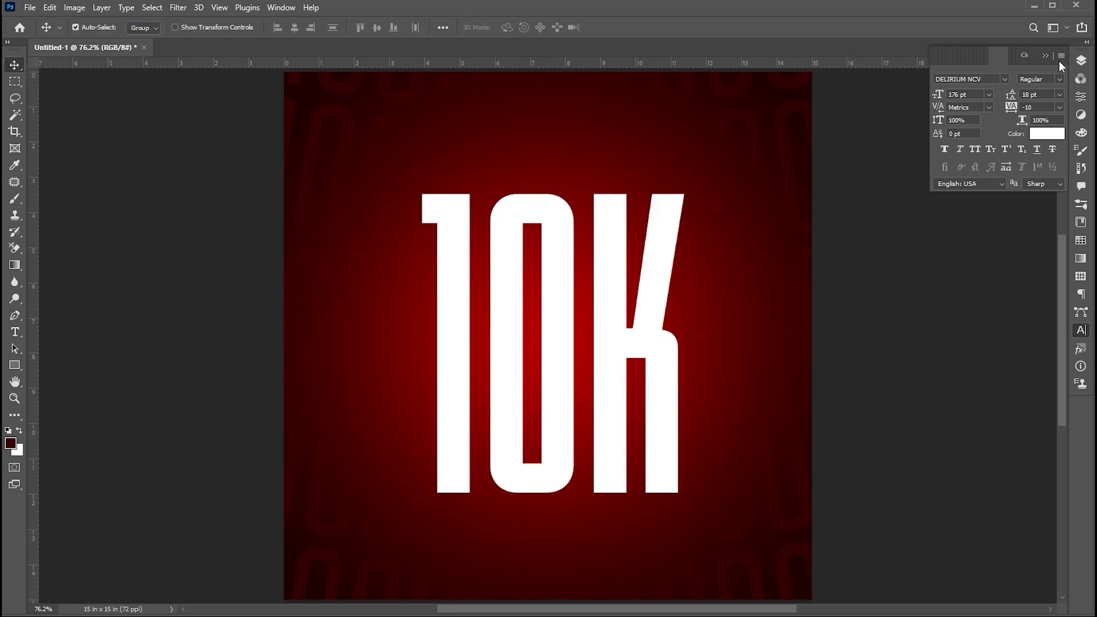
- Apply a white Outer Glow to the 10K text layer with 50% opacity, 18% spread and 16 px size
click(1080, 60)
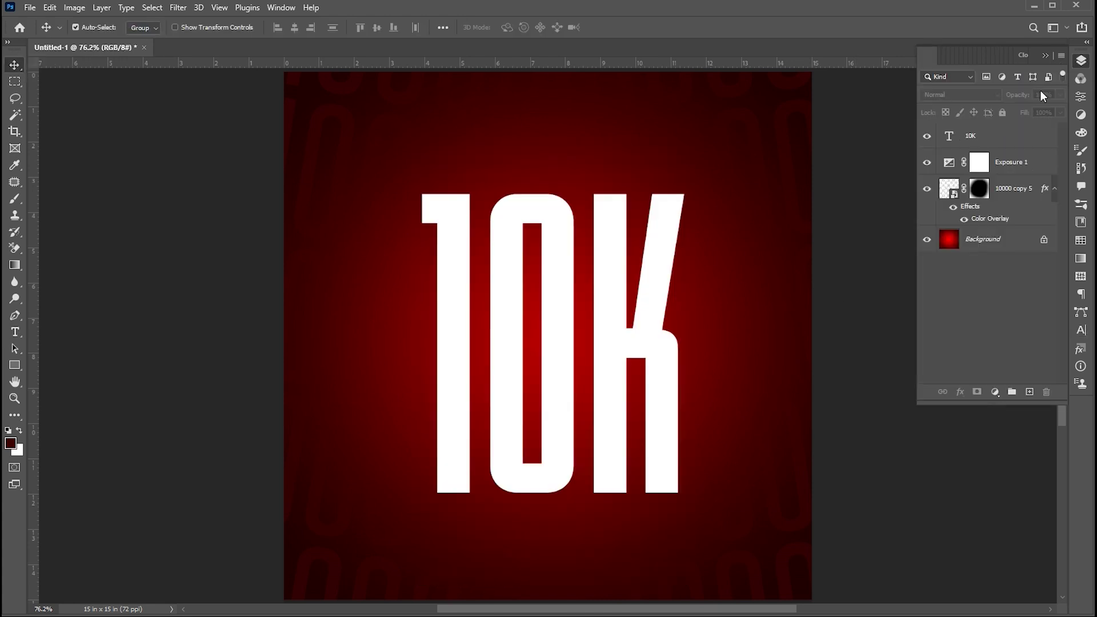
click(989, 141)
right_click(967, 131)
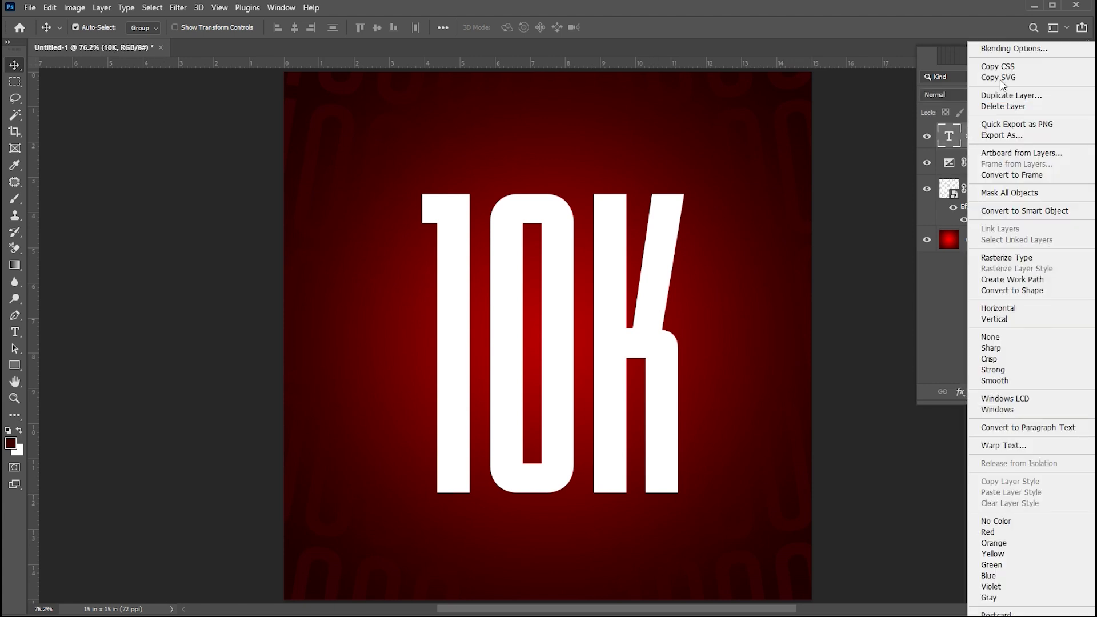
click(599, 319)
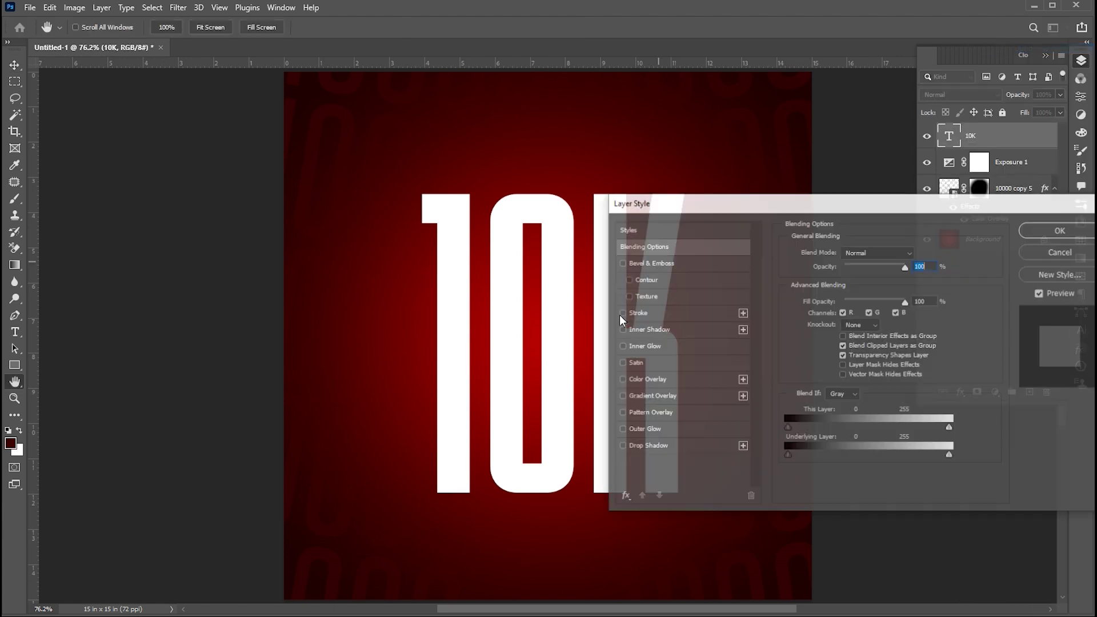
drag(727, 204, 619, 188)
click(523, 419)
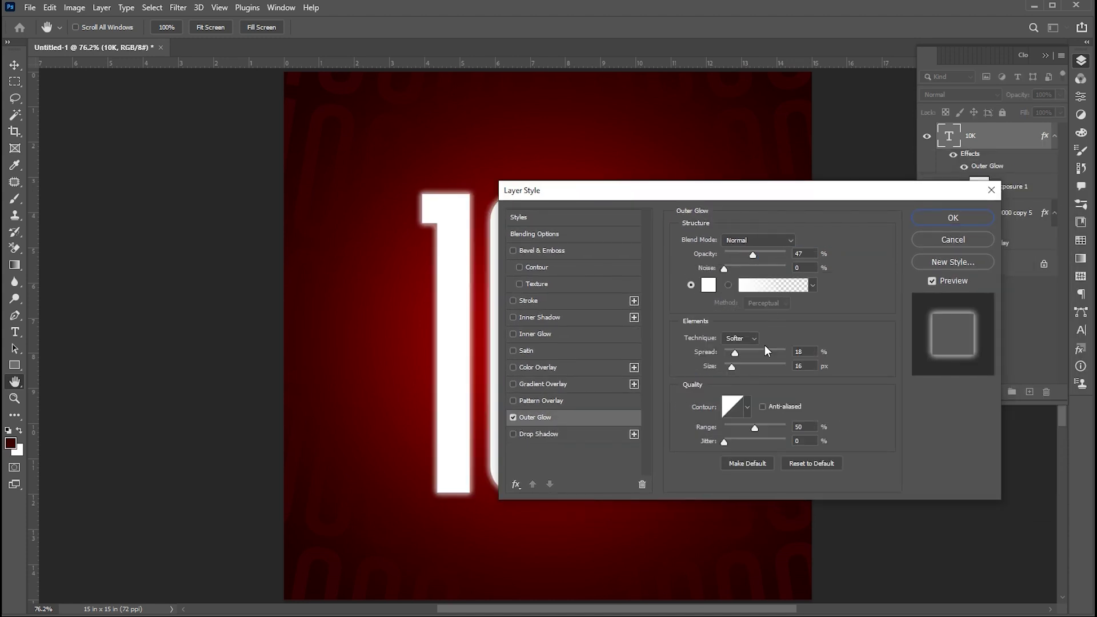
double_click(806, 260)
text(50)
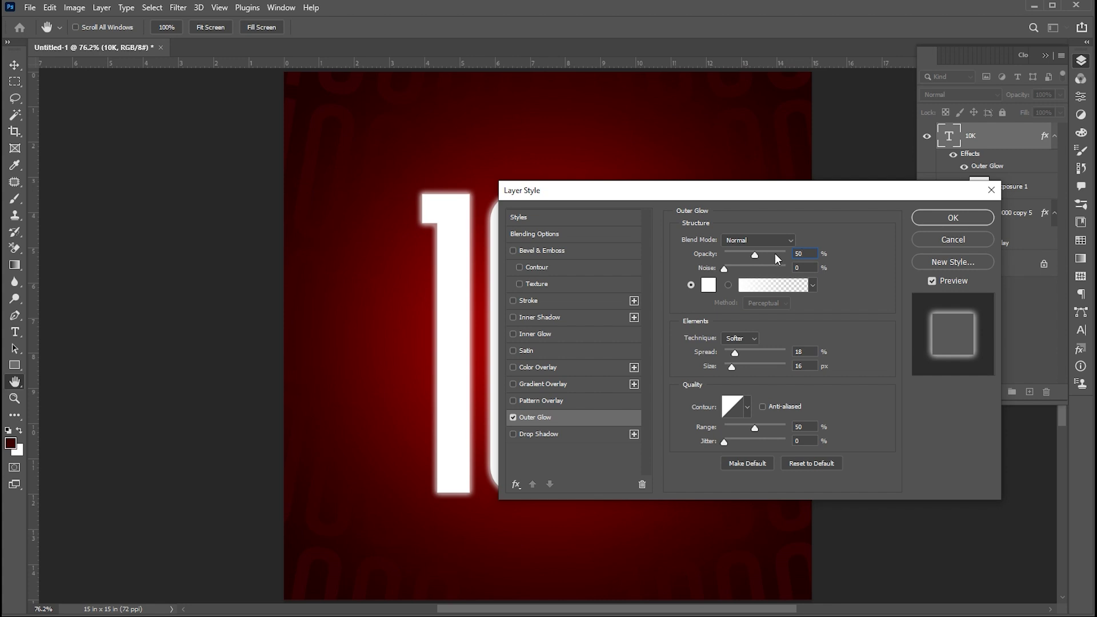
click(946, 218)
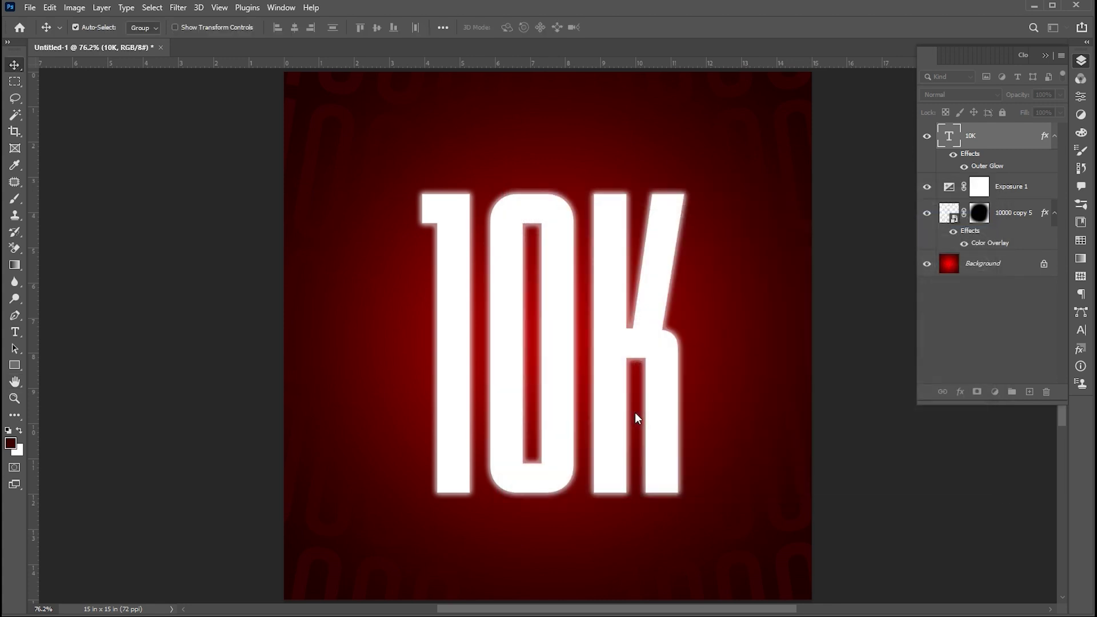
- Convert the 10K text to a smart object and apply a Gaussian Blur with a 2-pixel radius
click(178, 8)
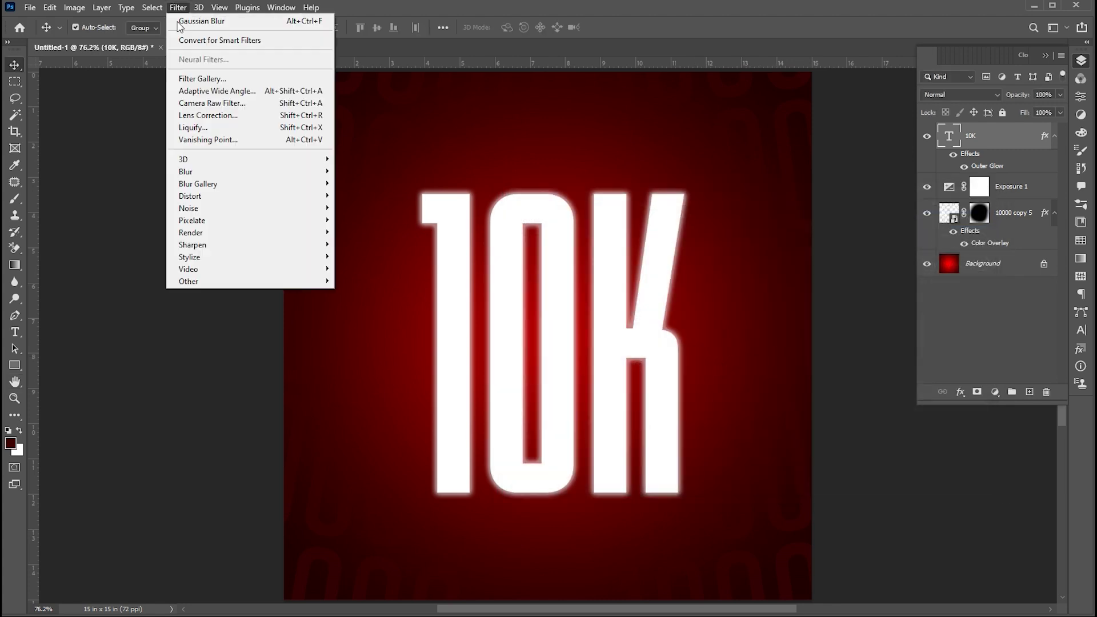
mouse_move(195, 174)
click(365, 220)
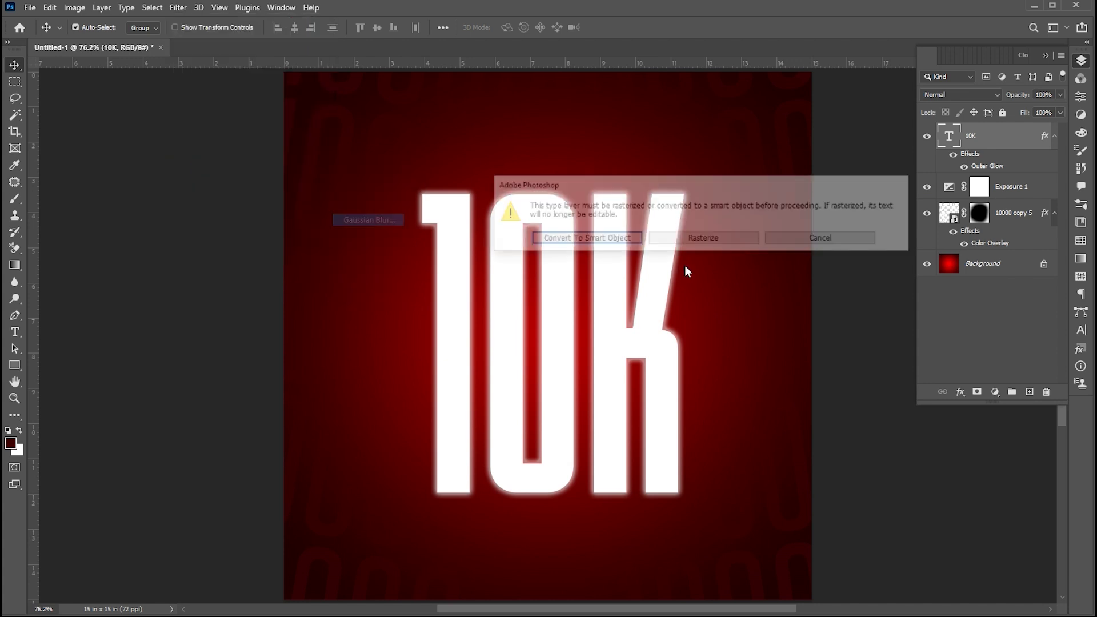
click(584, 239)
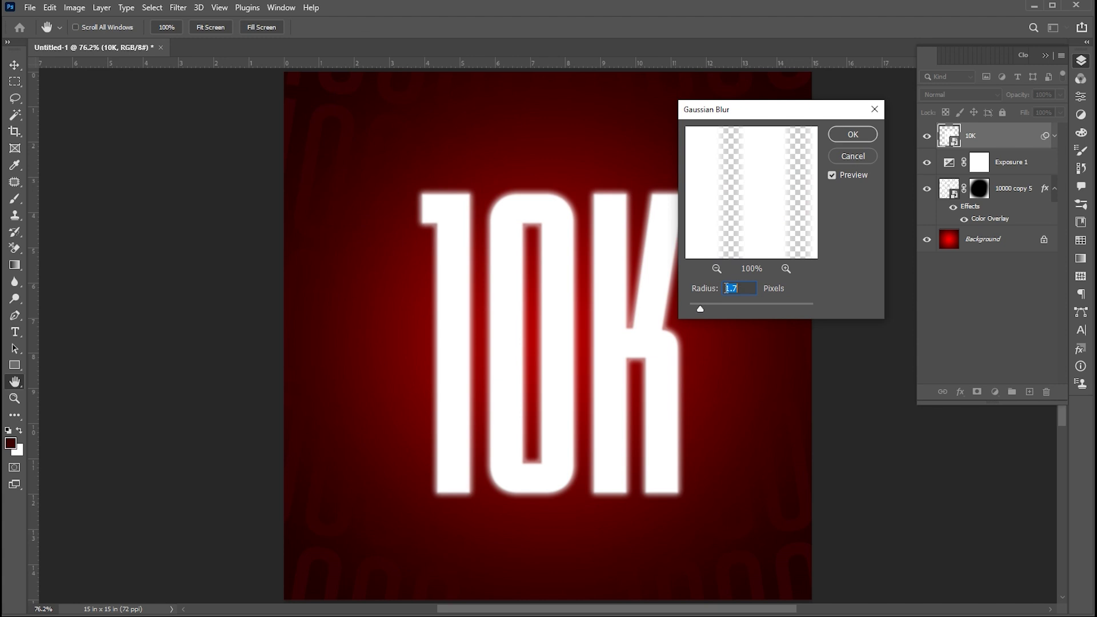
text(2)
click(853, 134)
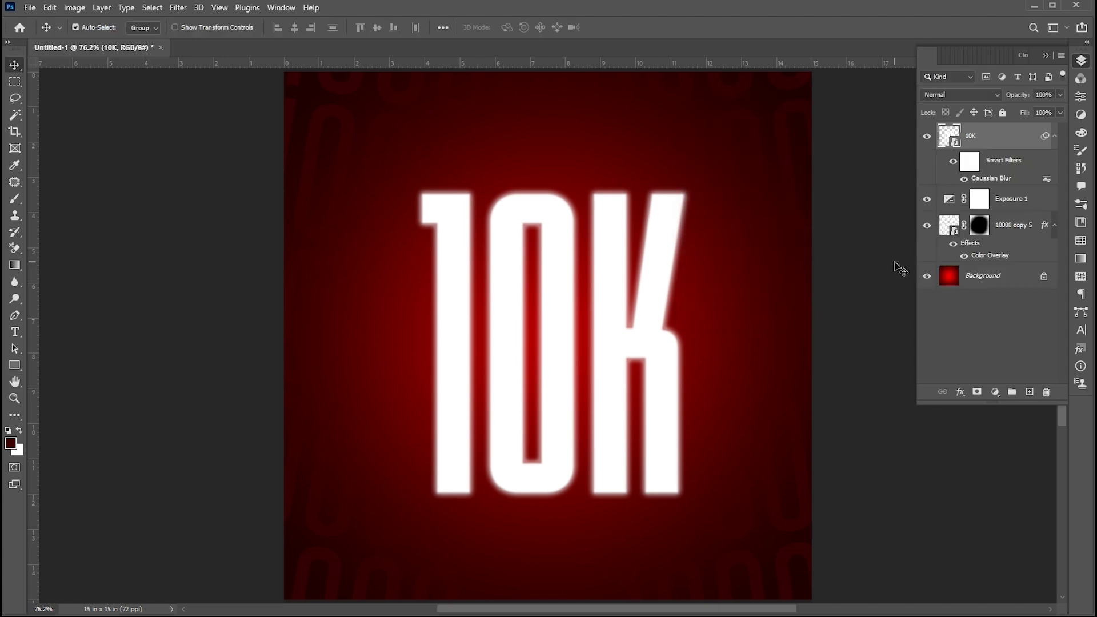
- Duplicate the blurred 10K layer and set the copy's Gaussian Blur radius to 8 pixels
key(ctrl+j)
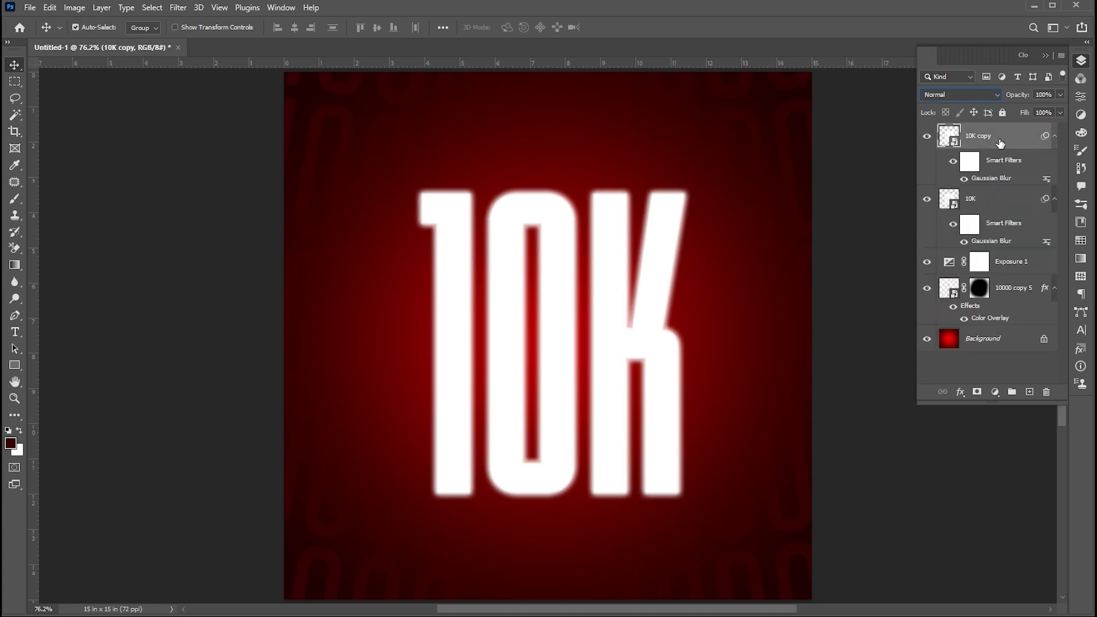
double_click(992, 179)
text(8)
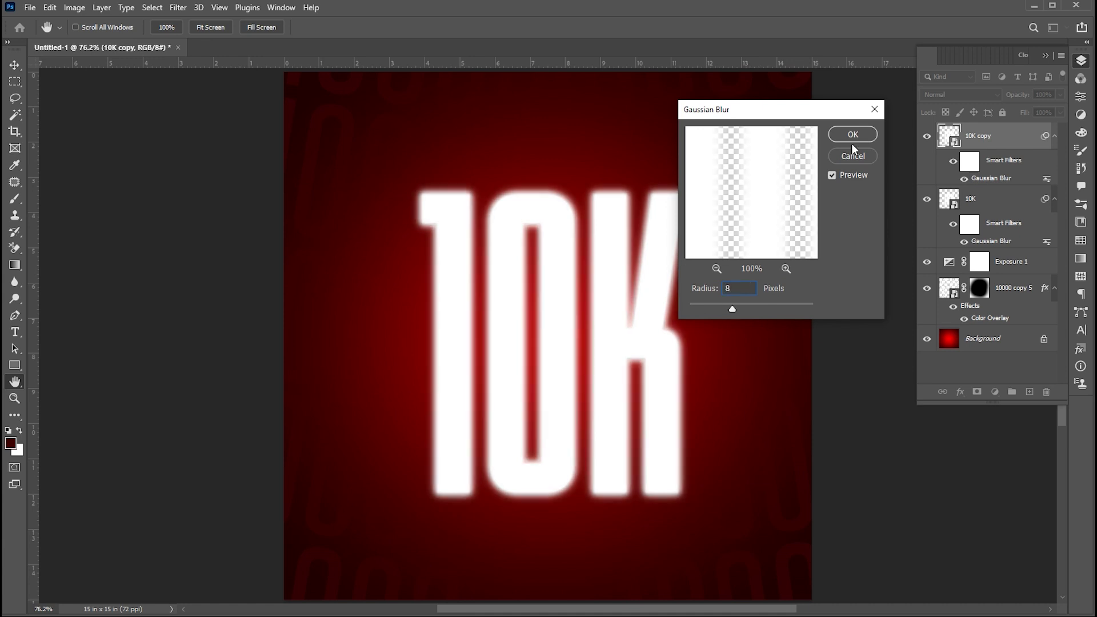
click(853, 136)
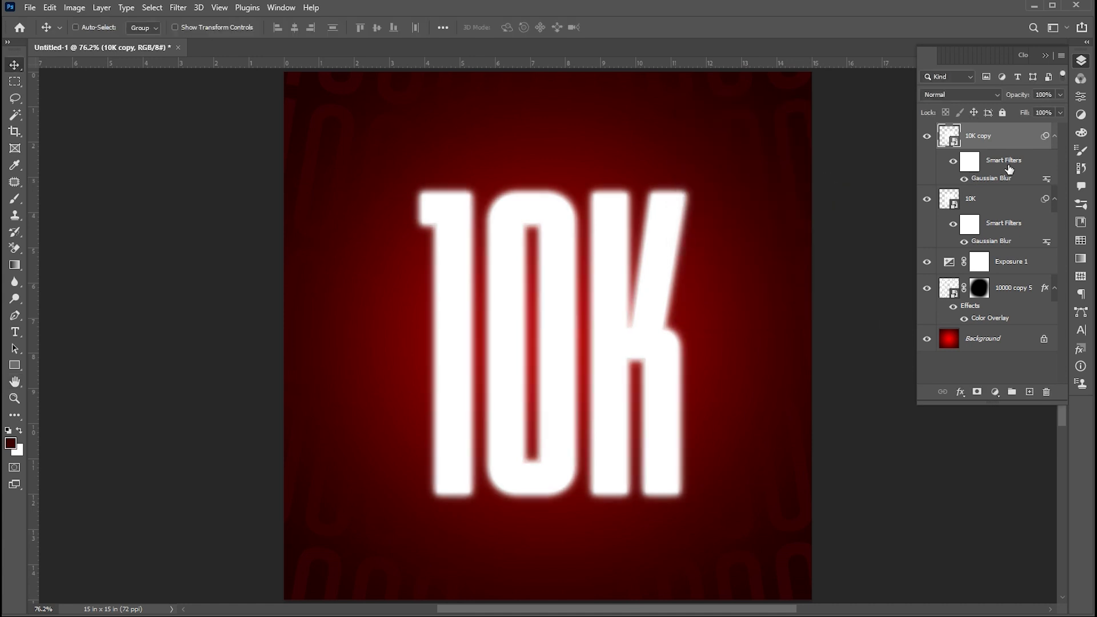
- Duplicate the more strongly blurred 10K copy layer and set the new top copy's blend mode to Screen
key(ctrl+j)
click(958, 94)
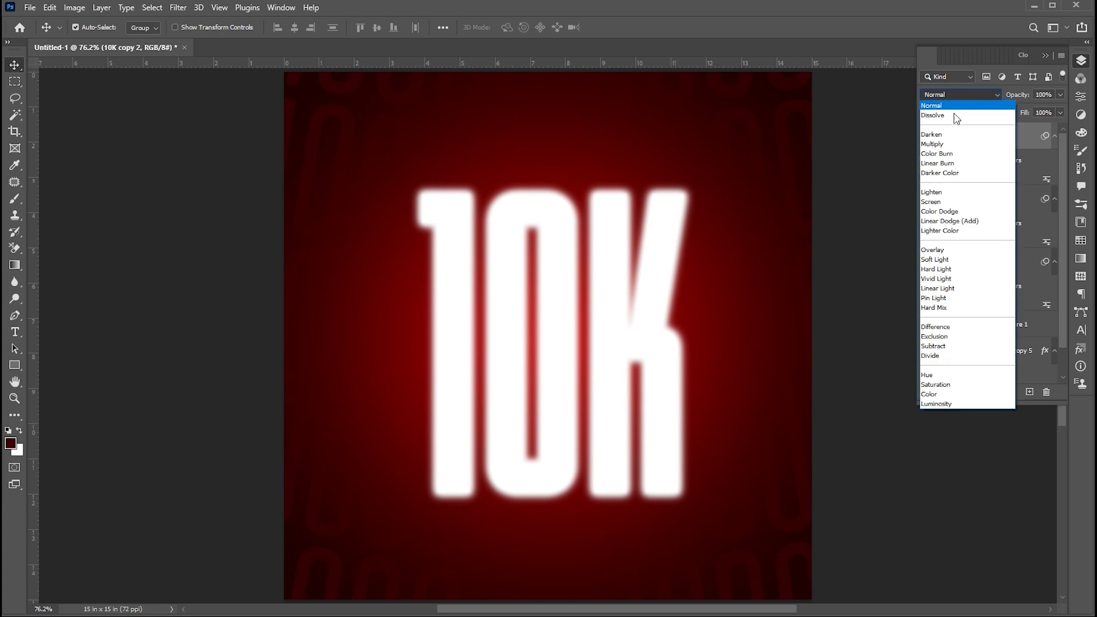
click(946, 203)
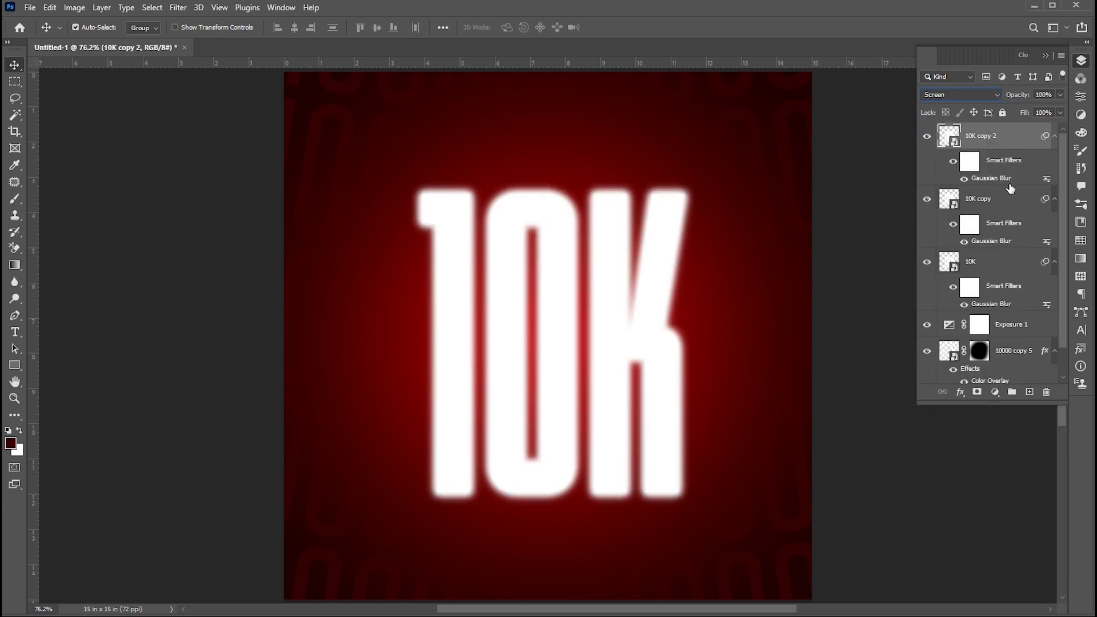
- Duplicate the Screen copy, place the duplicate beneath the 10K copy layer, and set it to Dissolve at 2% opacity
key(ctrl+j)
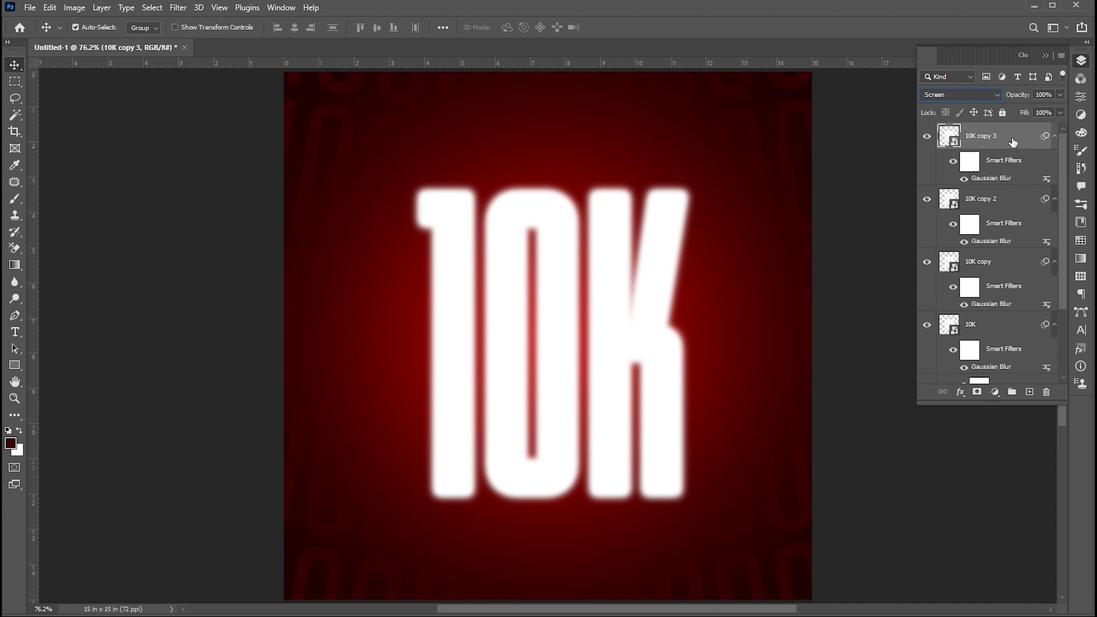
drag(1013, 138, 1000, 276)
click(951, 96)
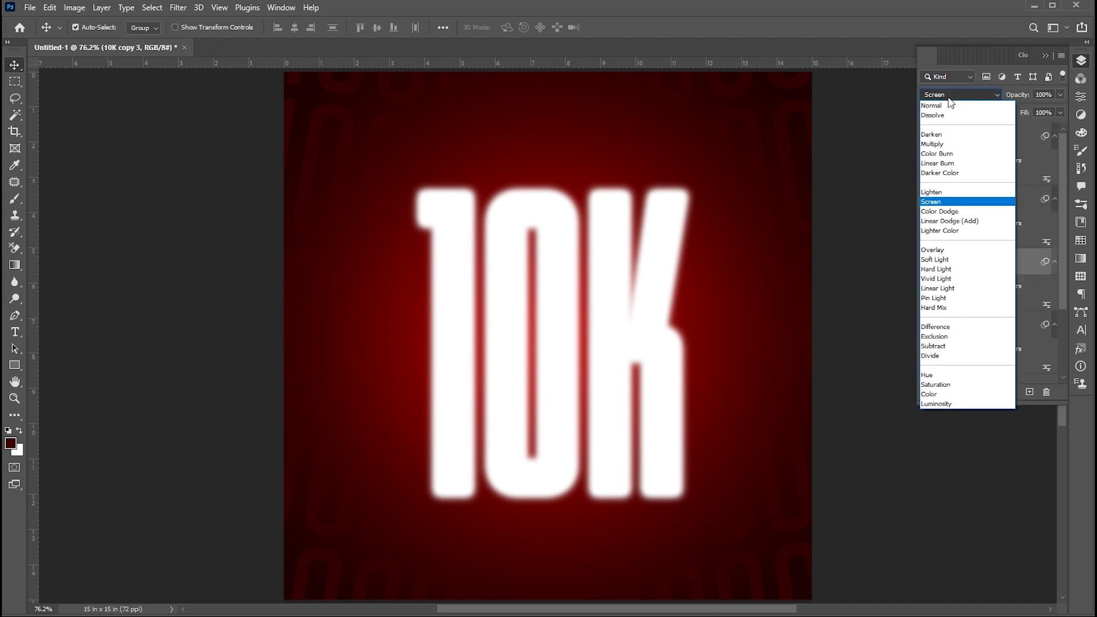
click(943, 117)
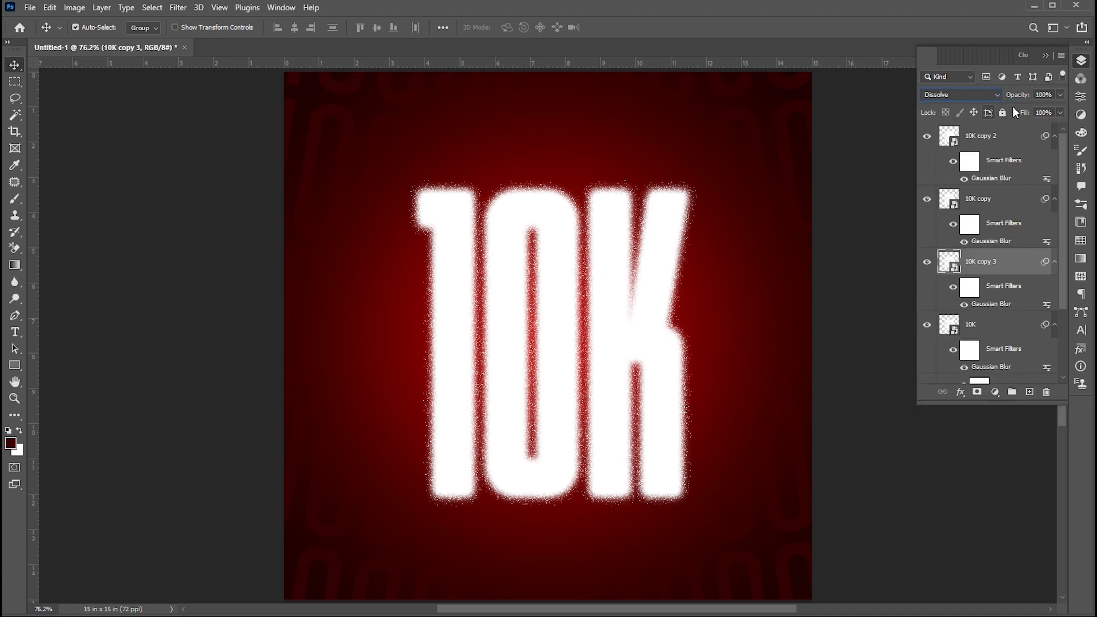
text(2)
key(Return)
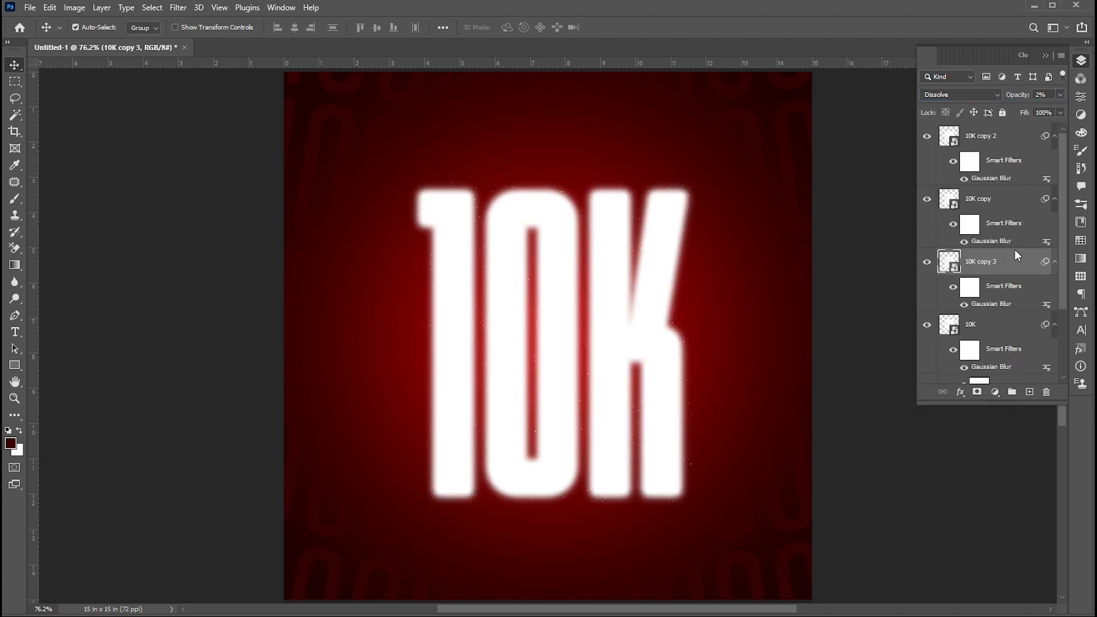
- Add an amber Color Overlay at 100% opacity to the Dissolve copy and set its Gaussian Blur radius to 18 pixels
right_click(1018, 255)
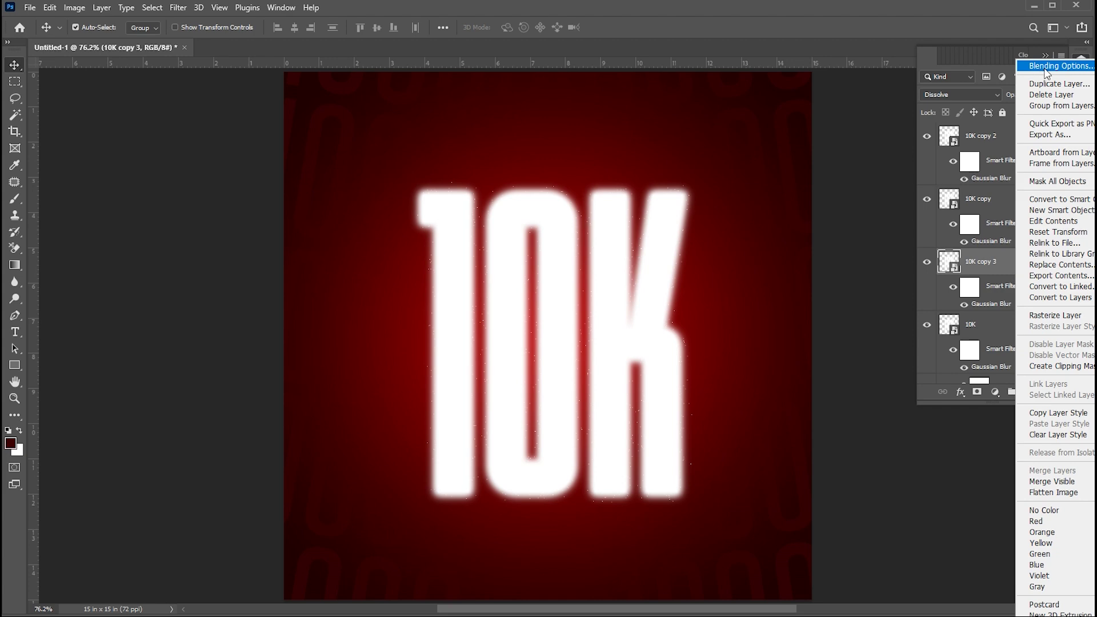
click(1045, 70)
click(513, 368)
click(540, 367)
click(809, 241)
click(593, 302)
drag(593, 302, 594, 300)
click(571, 157)
click(688, 153)
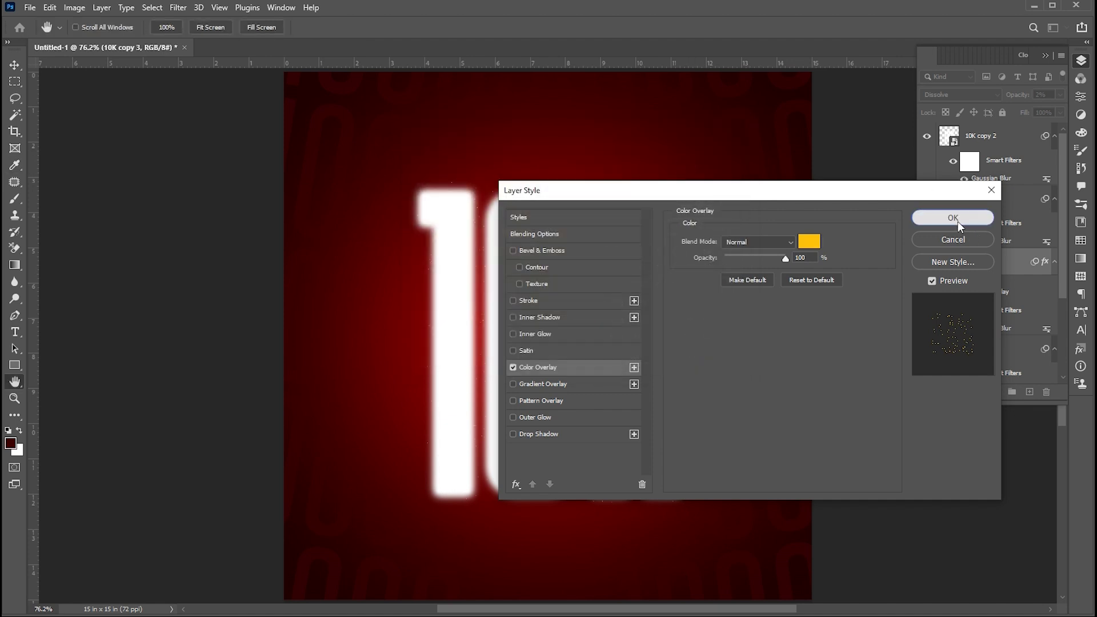
click(958, 221)
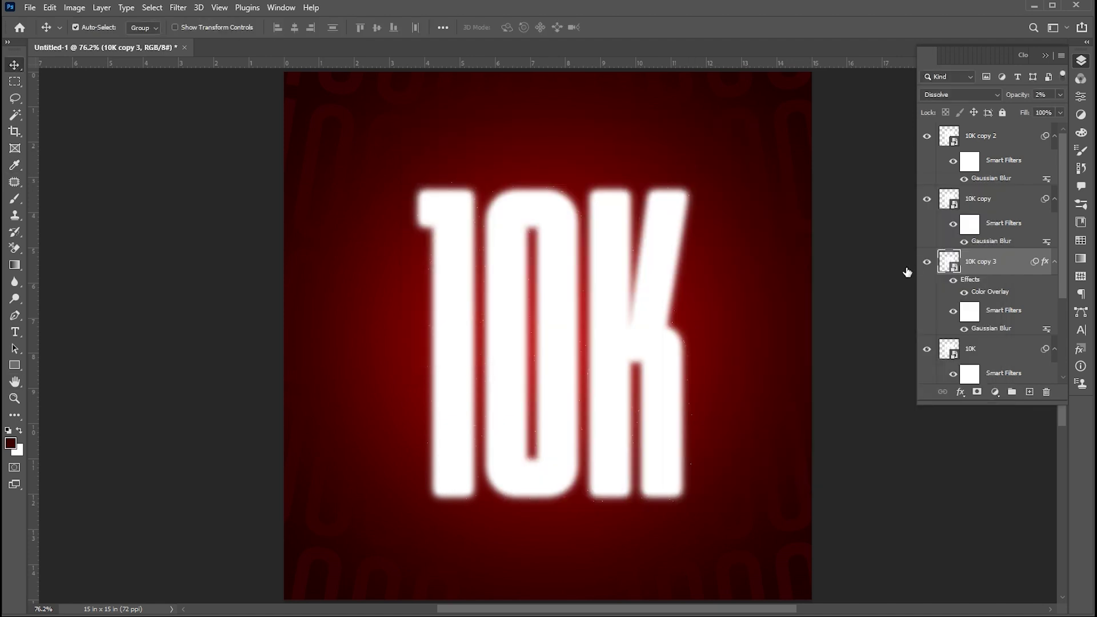
double_click(990, 329)
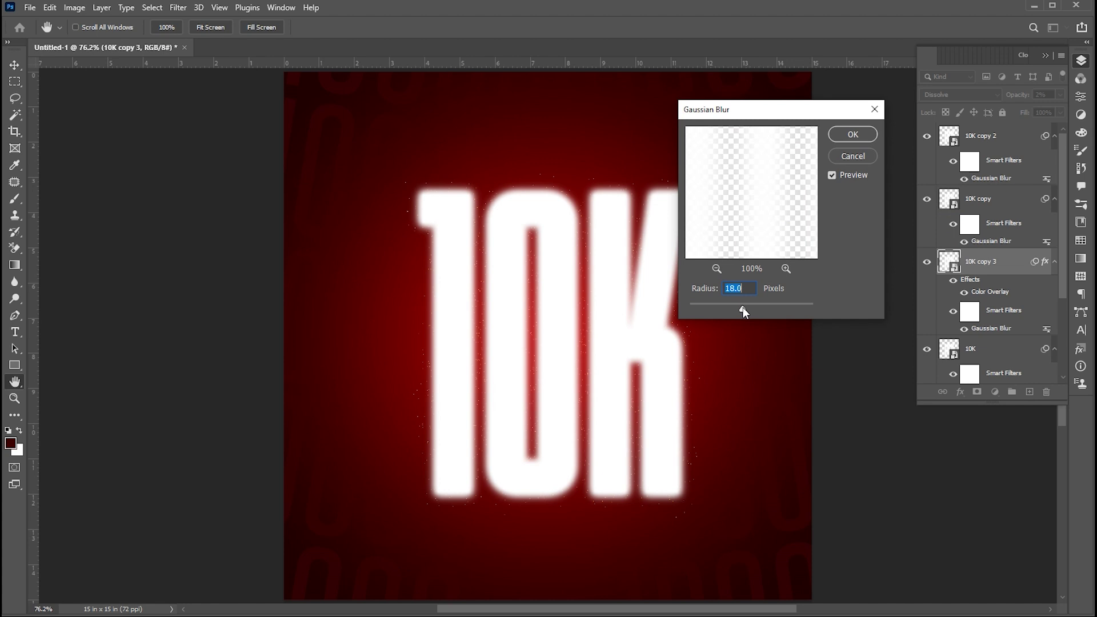
click(857, 137)
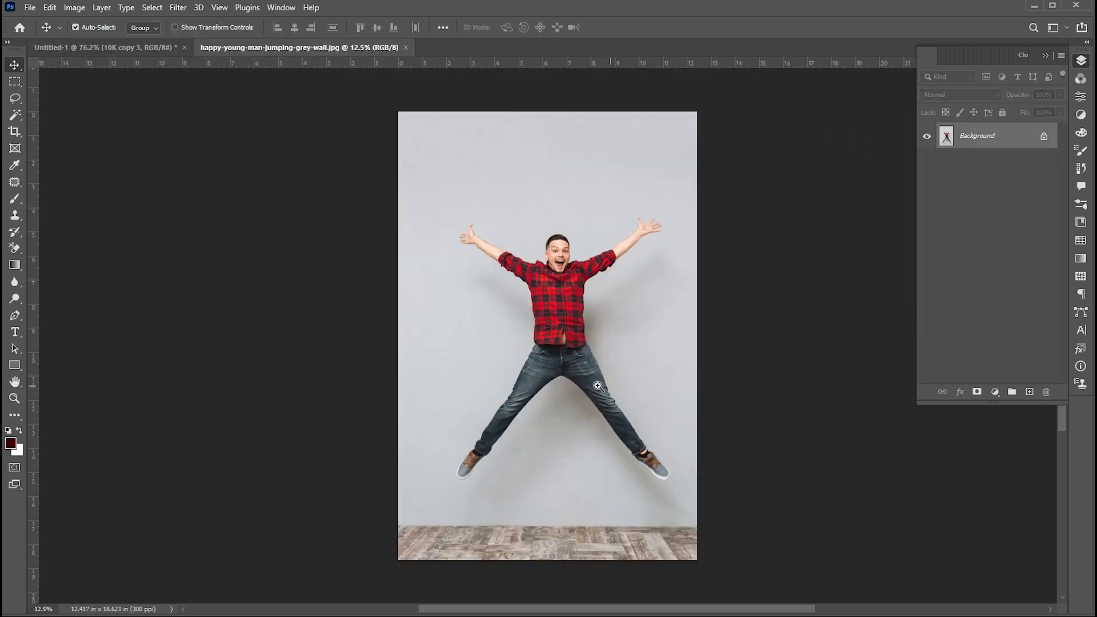
- Select the jumping man in happy-young-man-jumping-grey-wall.jpg with Select Subject and hide the background with a layer mask
drag(583, 340, 592, 342)
key(v)
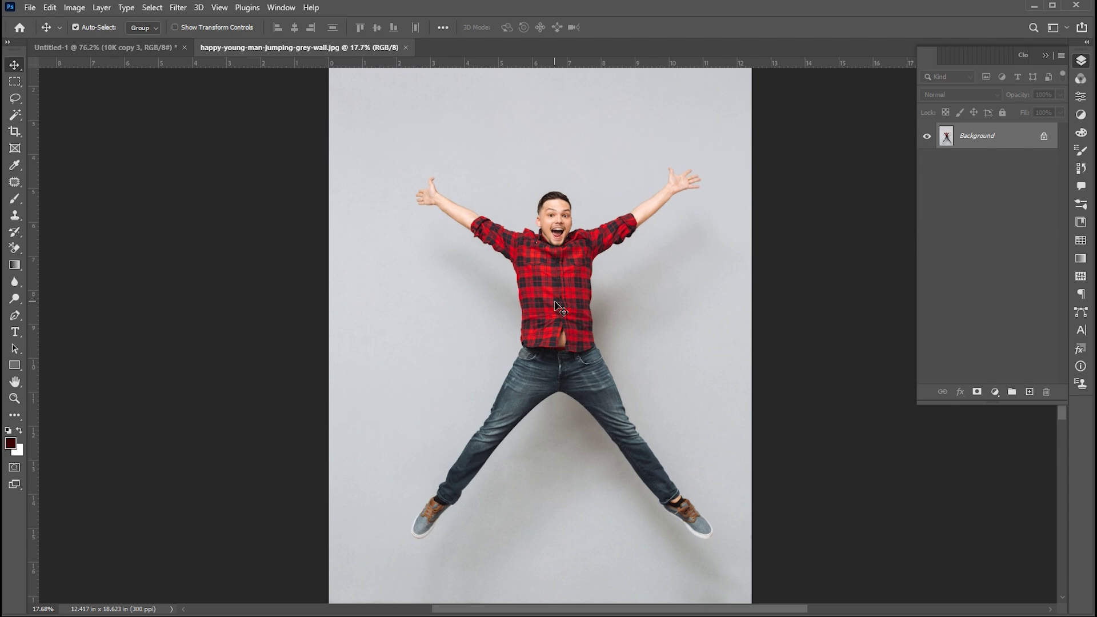
click(152, 7)
click(172, 153)
key(z)
key(ctrl+0)
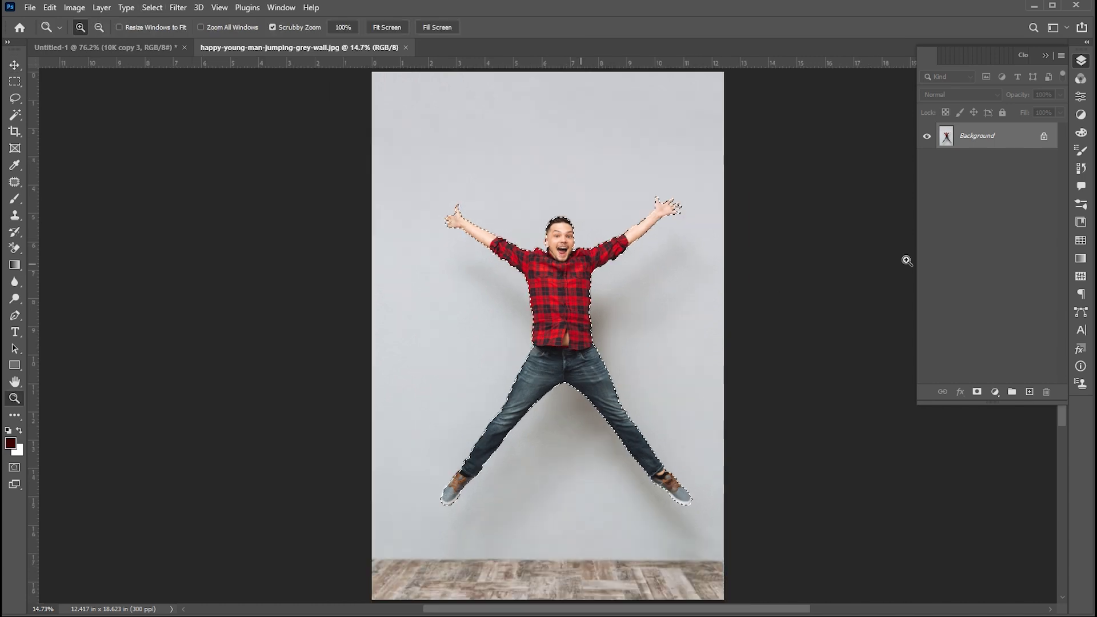
click(977, 392)
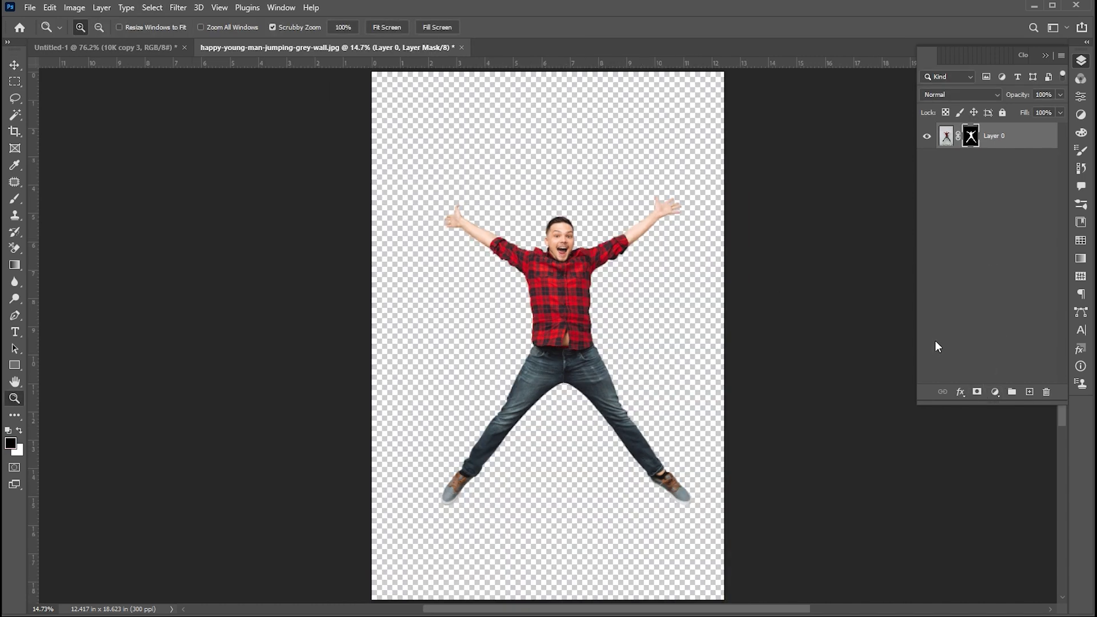
- Refine the man's mask with Radius 3 px, Smooth 17, Feather 1.5 px, Contrast 12% and Shift Edge -40%, output to a new masked layer
key(v)
right_click(972, 135)
click(1017, 224)
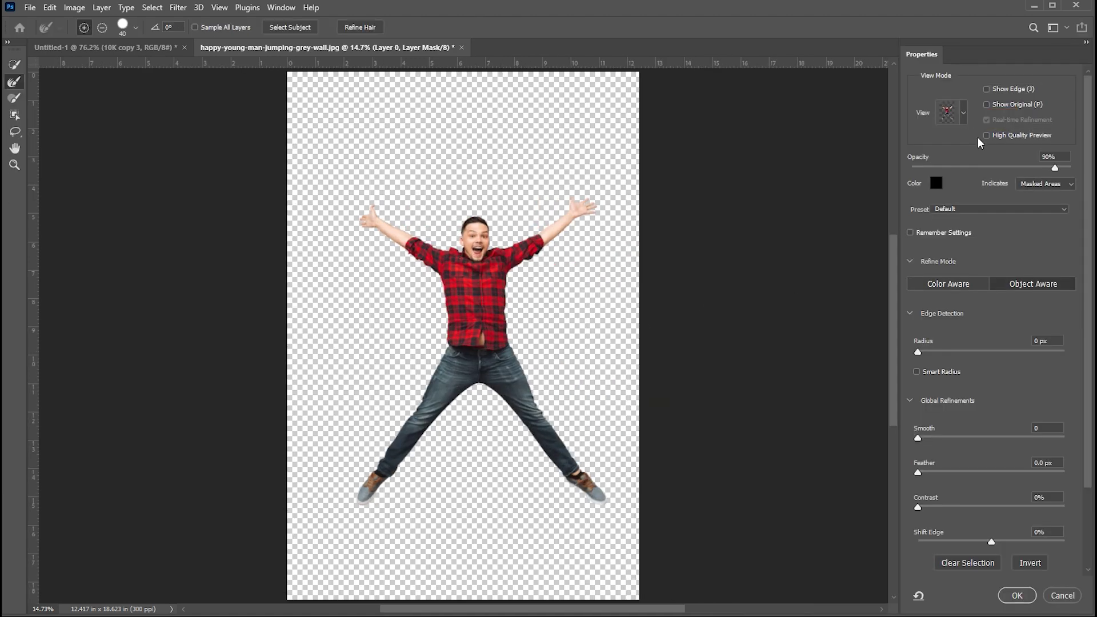
drag(918, 473, 928, 439)
drag(918, 508, 935, 508)
key(z)
drag(427, 291, 501, 280)
drag(992, 542, 962, 541)
drag(925, 473, 944, 438)
drag(918, 352, 937, 351)
drag(949, 472, 931, 473)
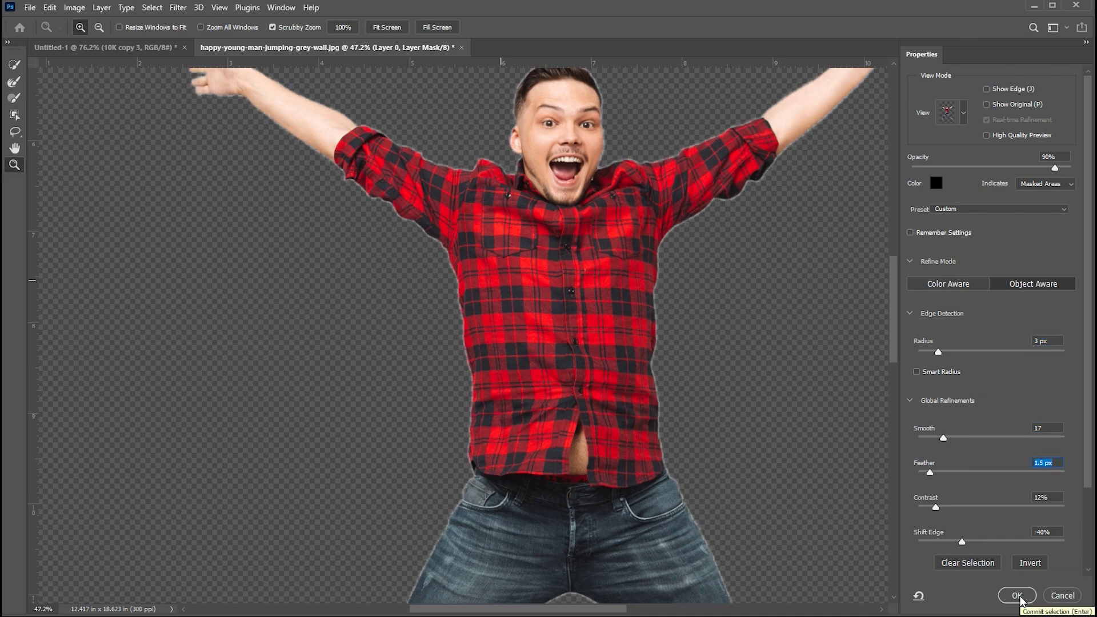
click(1017, 596)
- Convert the refined cut-out of the man to a smart object and place it over the 10K text in the Untitled-1 document
drag(641, 272, 570, 269)
key(v)
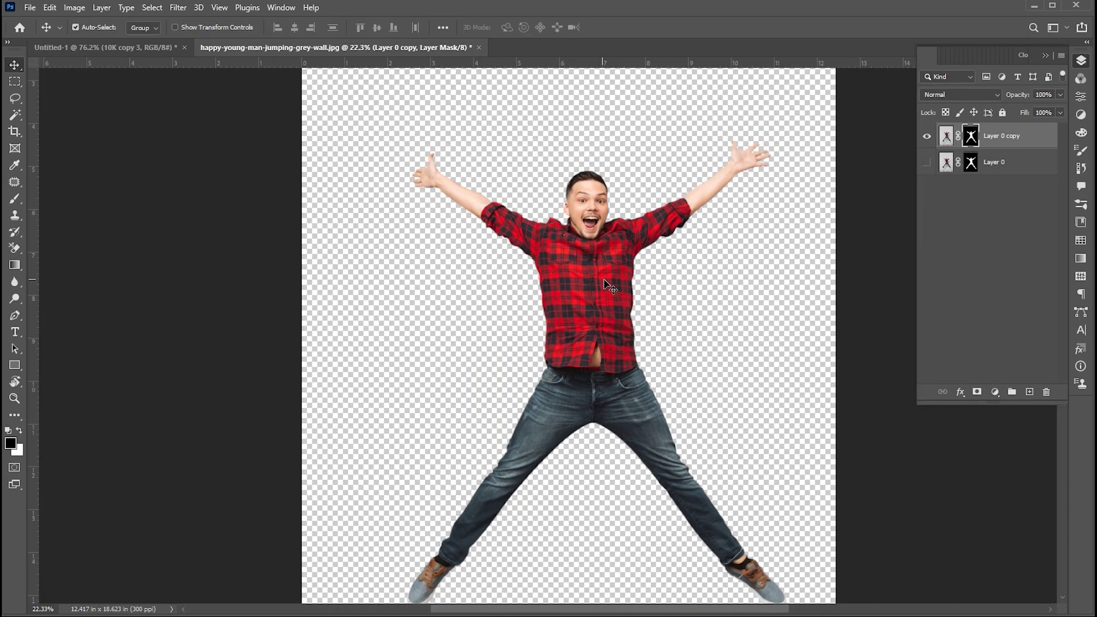
right_click(1023, 137)
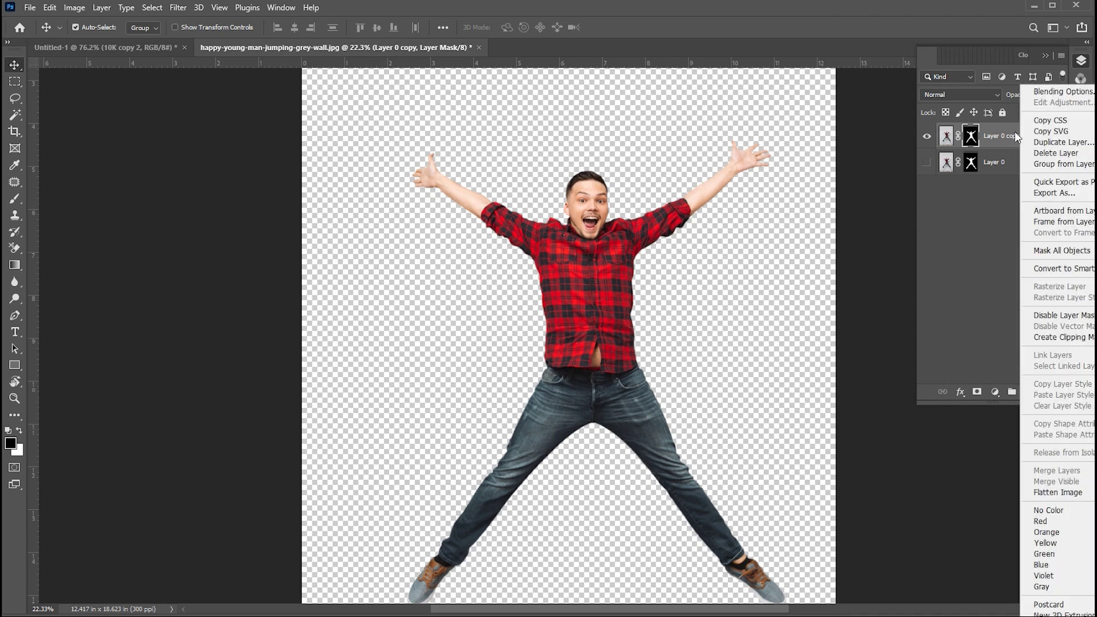
click(1062, 268)
drag(608, 286, 613, 260)
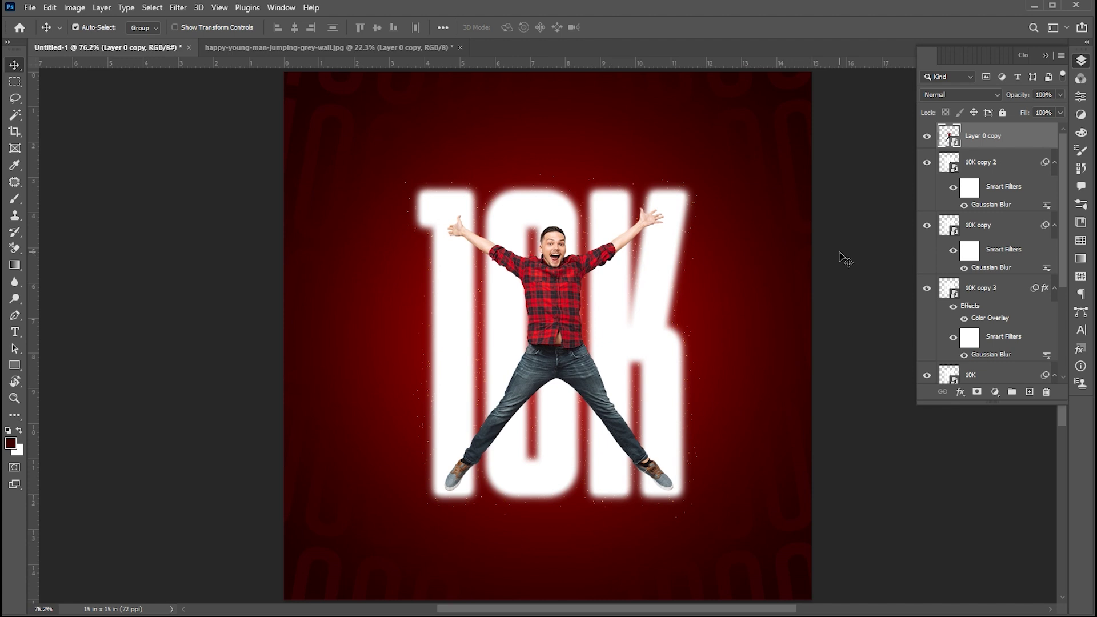
- Add an Exposure adjustment clipped to the man layer with Exposure -0.59 and Gamma Correction 0.89
click(995, 392)
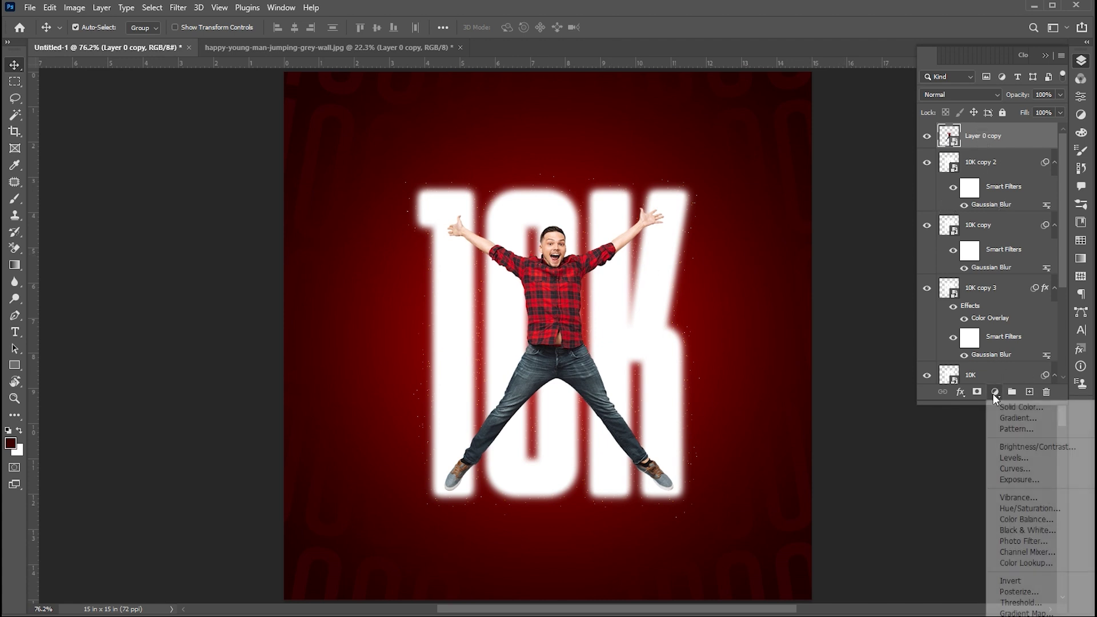
click(1014, 480)
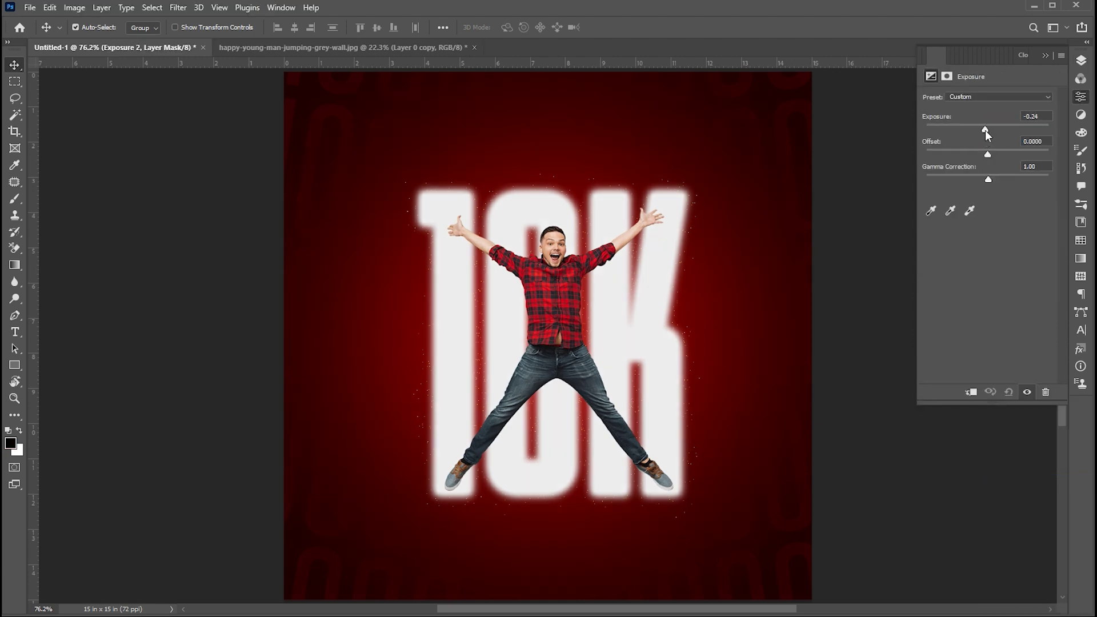
drag(992, 178, 994, 182)
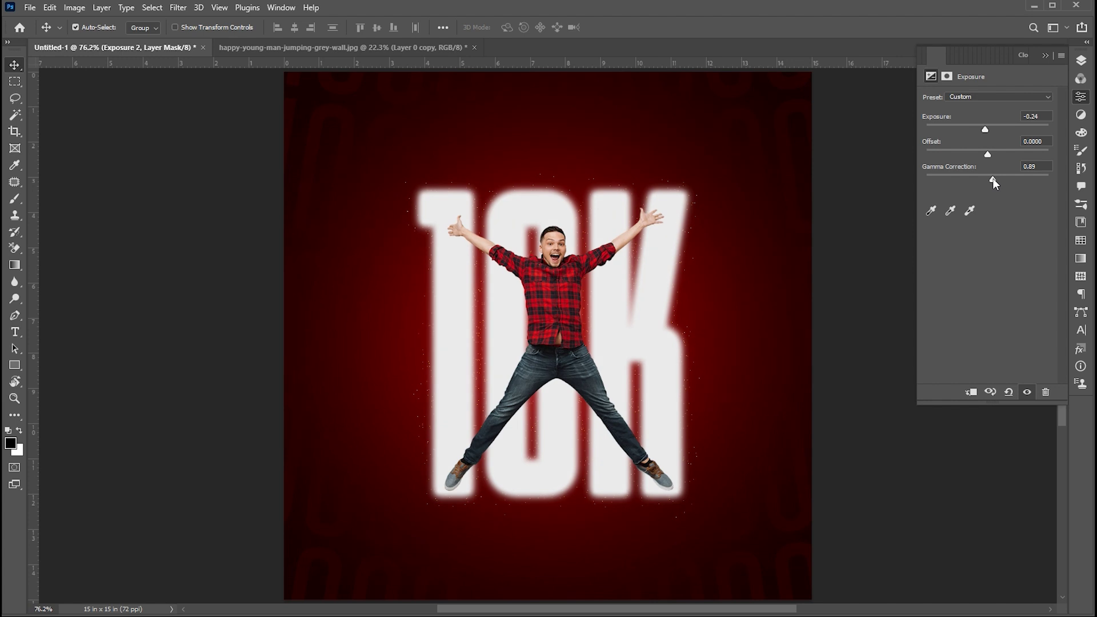
click(972, 393)
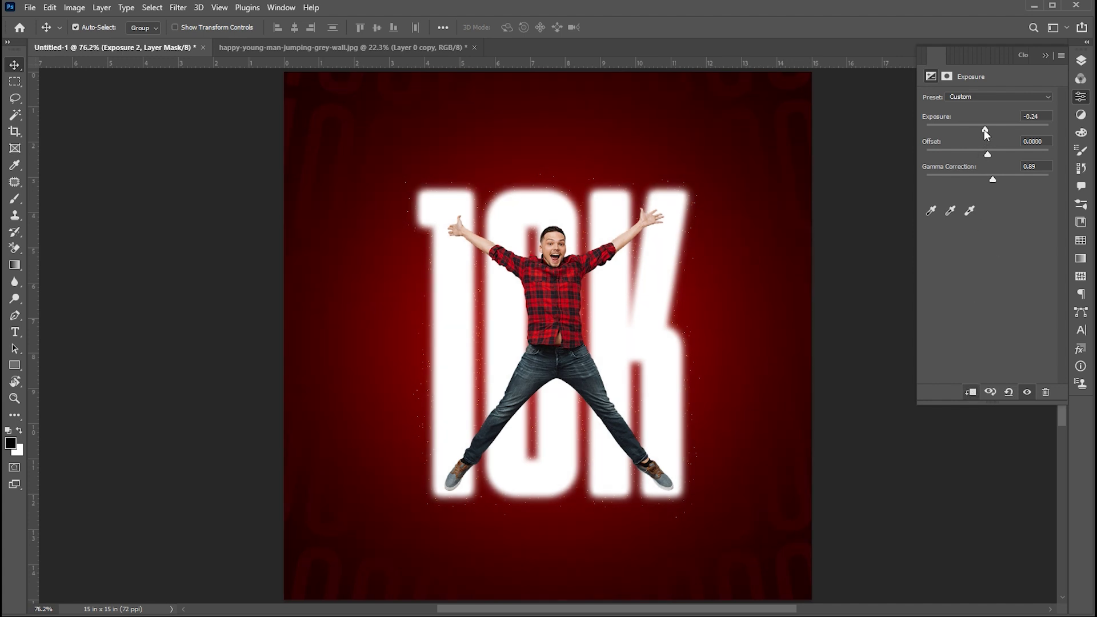
drag(985, 131, 982, 129)
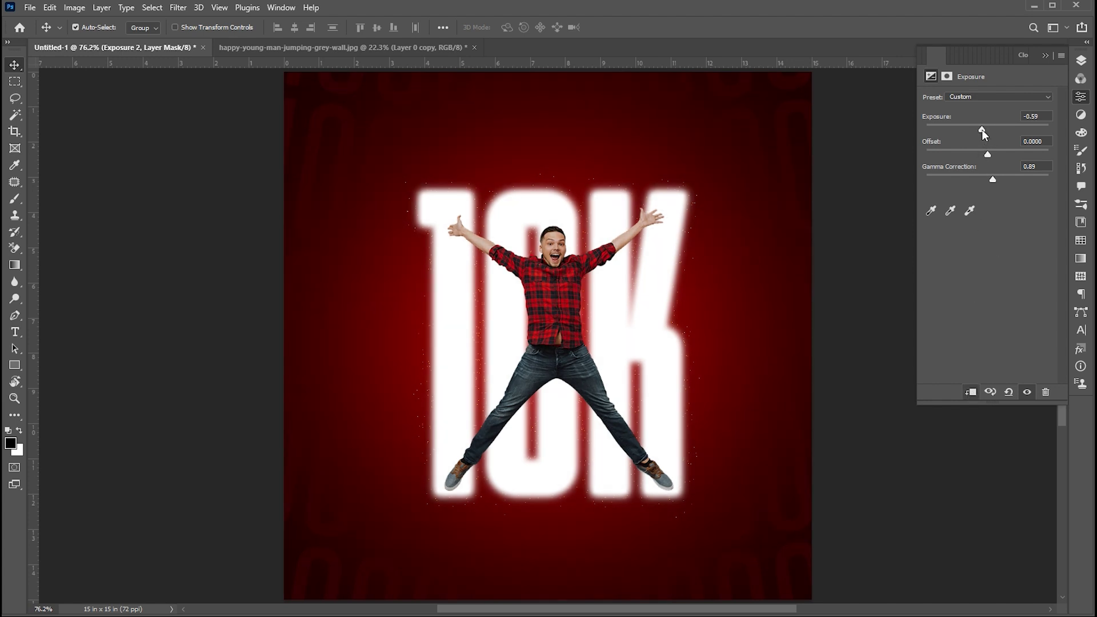
- Add a Color Balance adjustment clipped to the man with Cyan-Red at +12 for Midtones and +9 for Highlights
click(1081, 62)
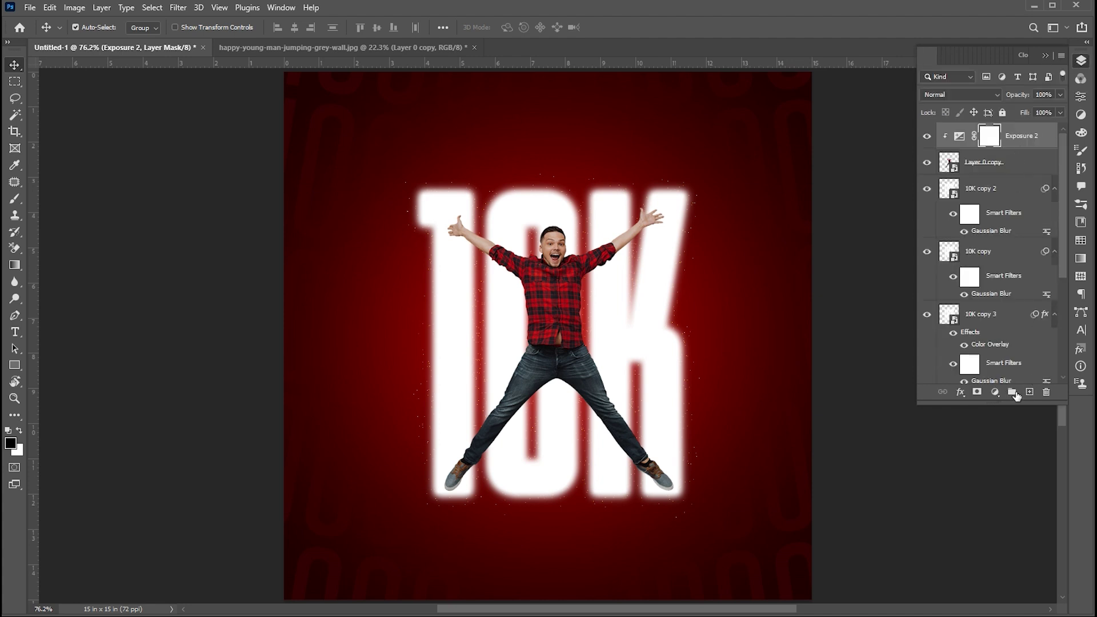
click(994, 393)
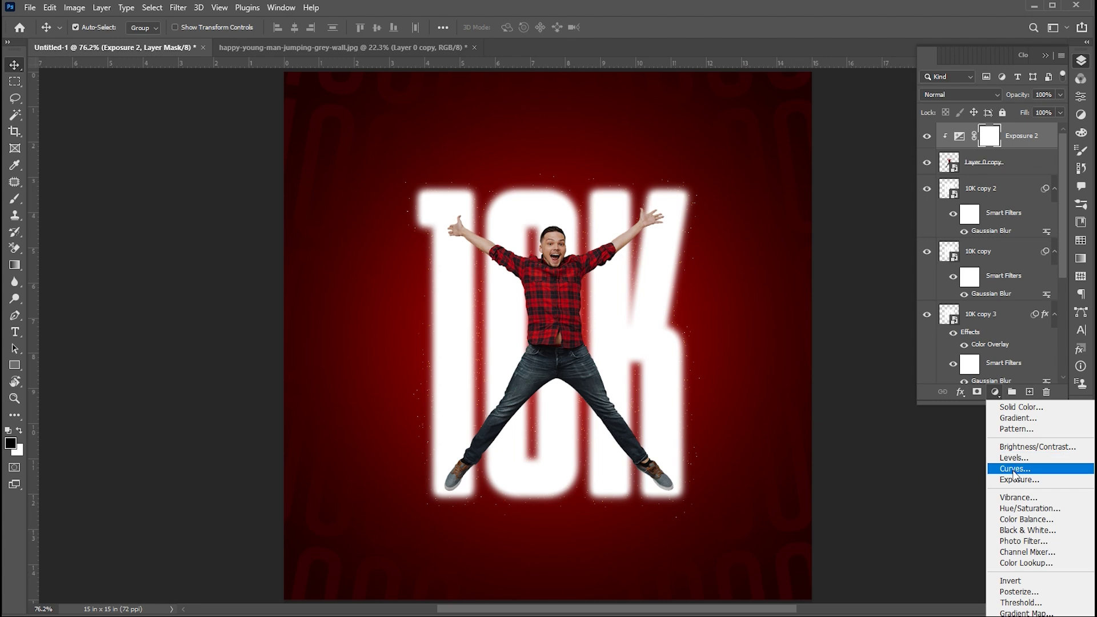
click(1024, 520)
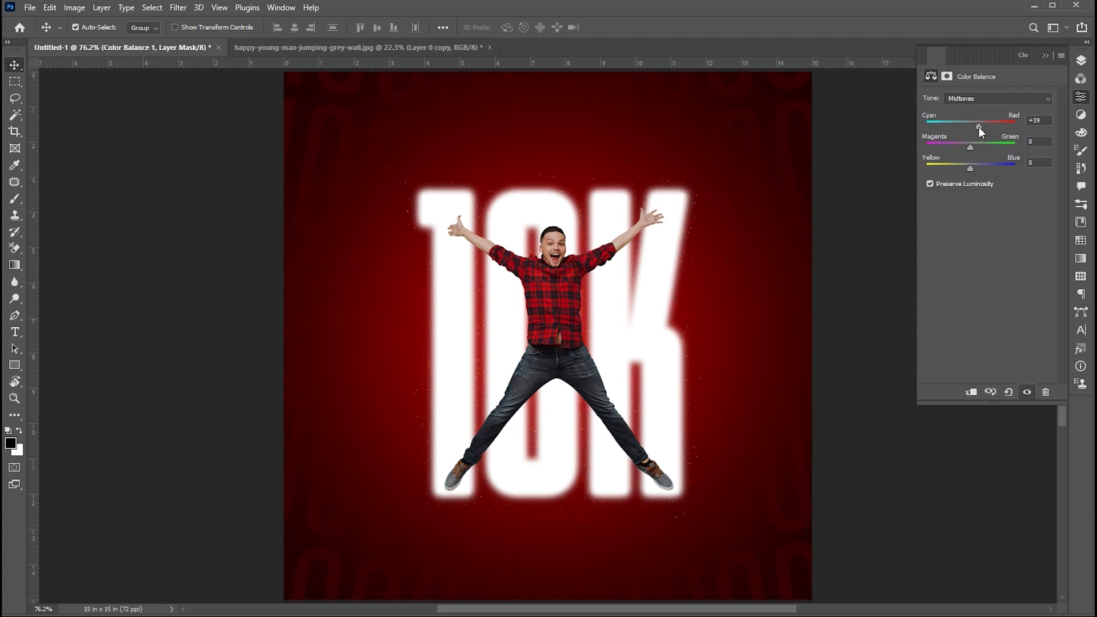
click(979, 102)
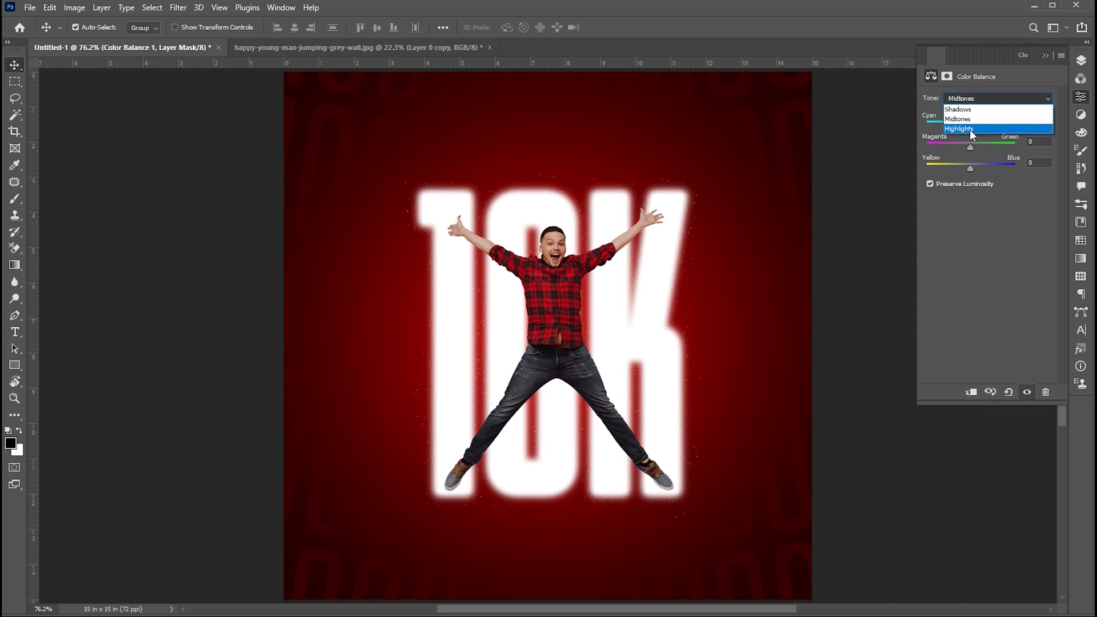
click(965, 109)
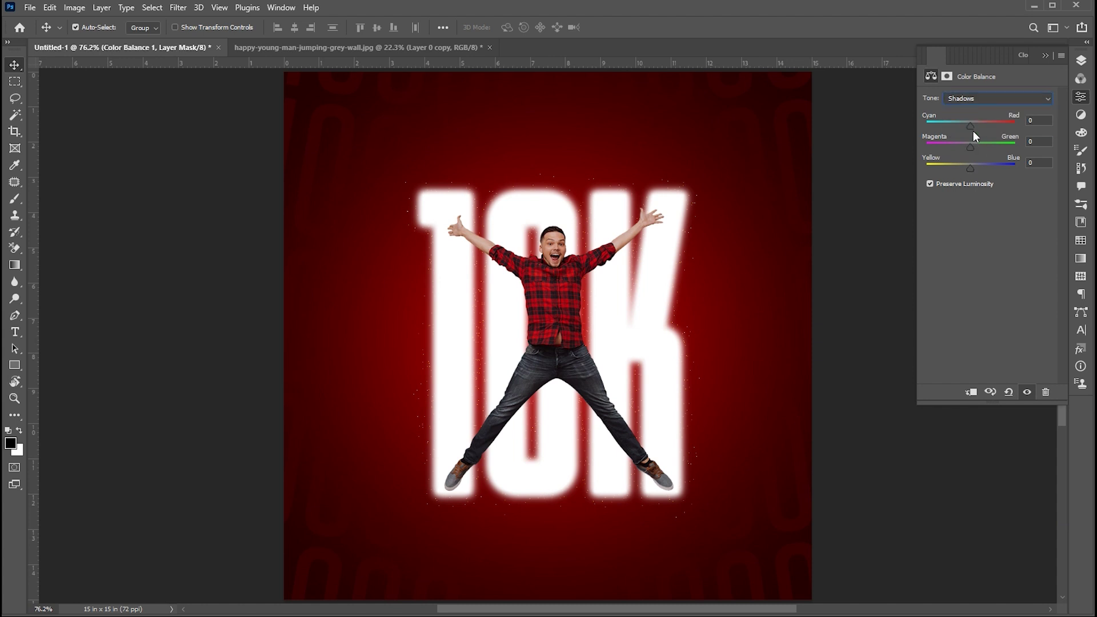
click(975, 101)
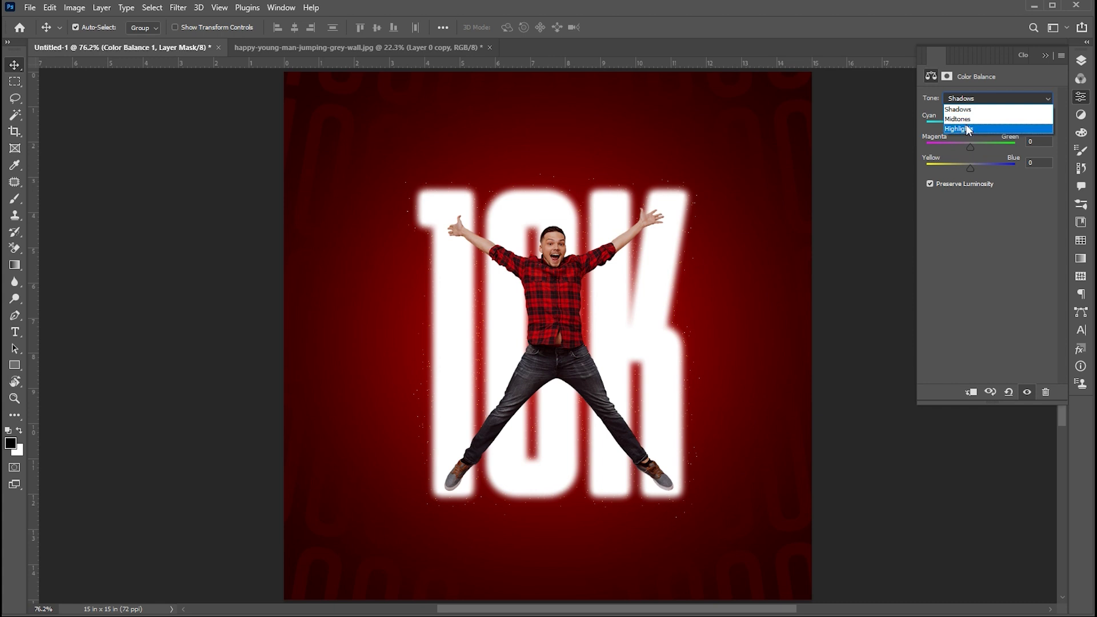
click(965, 127)
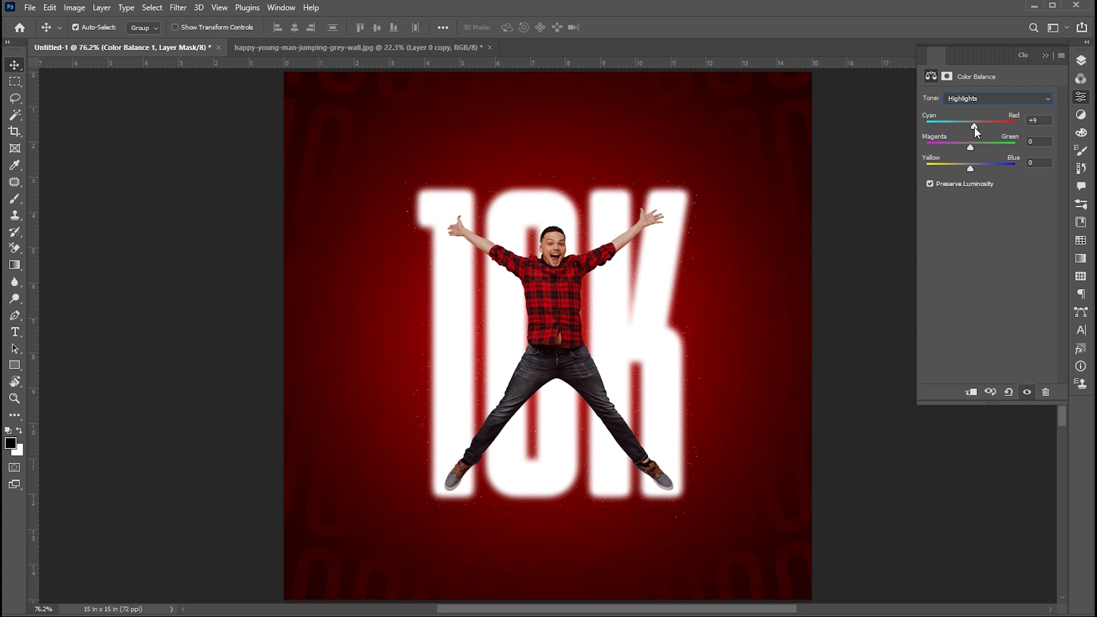
click(977, 100)
click(987, 117)
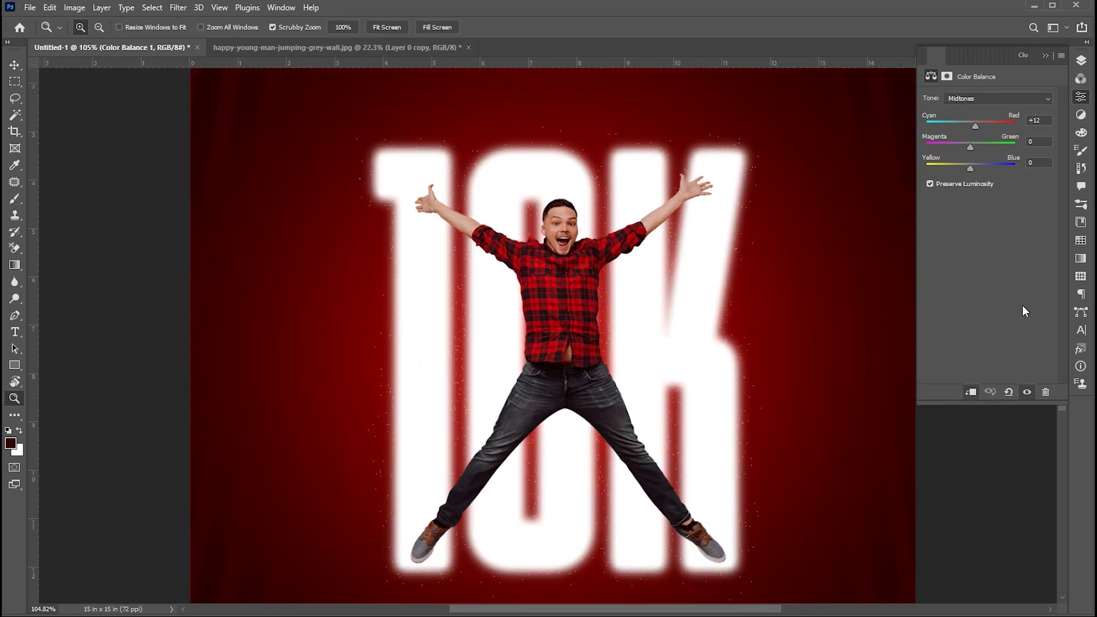
- Add a white (ffffff) Solid Color fill layer above the man's Color Balance adjustment
click(1081, 60)
click(995, 392)
click(1006, 407)
text(ffffff)
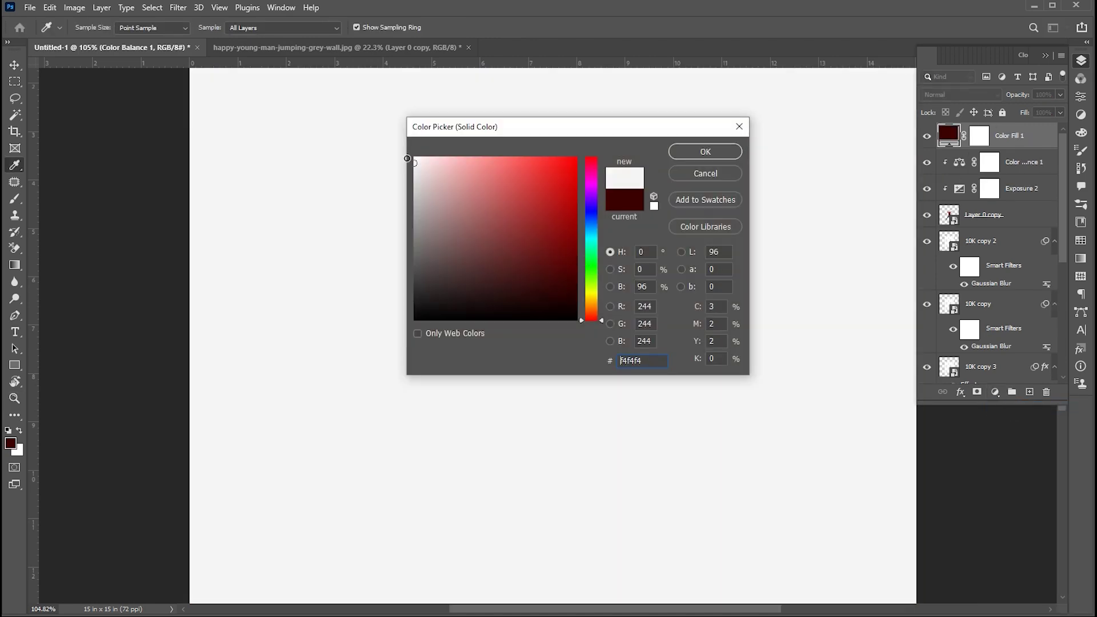
click(710, 153)
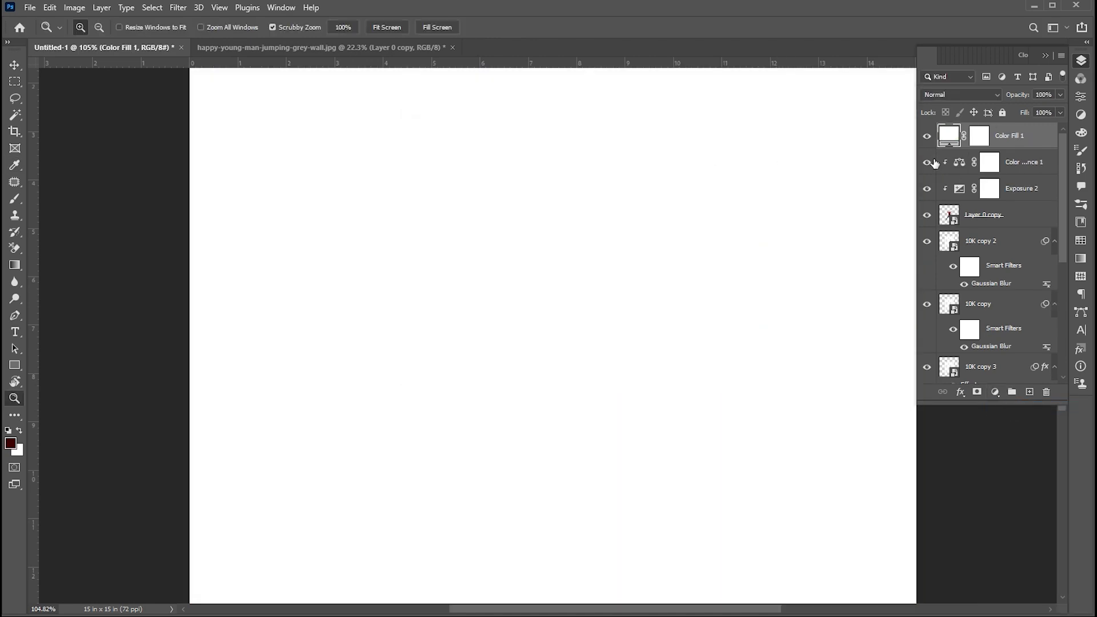
- Clip the white Color Fill to the man and raise the Underlying Layer black point in Blend If to spare his dark areas
right_click(996, 132)
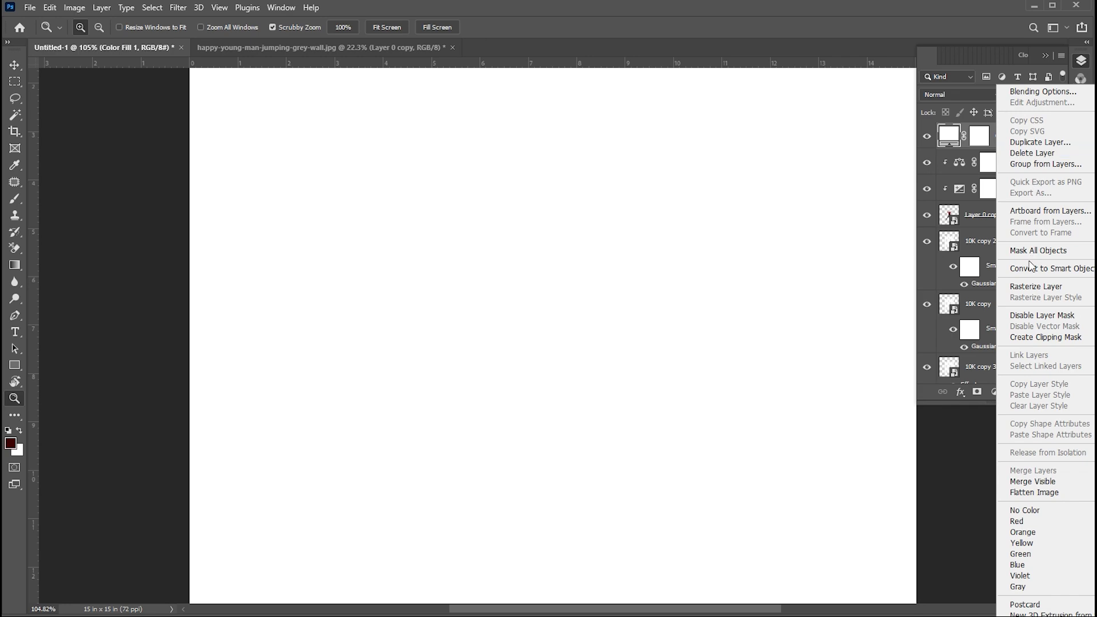
click(1027, 338)
right_click(1029, 132)
click(1052, 92)
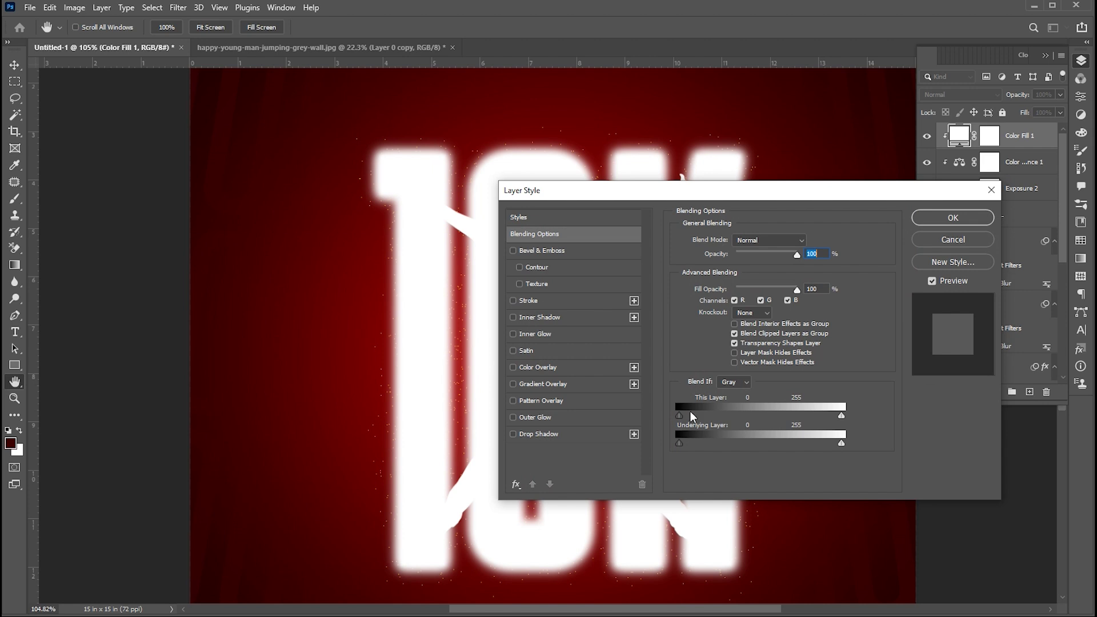
mouse_move(680, 444)
mouse_down()
mouse_move(735, 444)
mouse_move(690, 444)
mouse_up()
drag(712, 198, 710, 259)
click(931, 280)
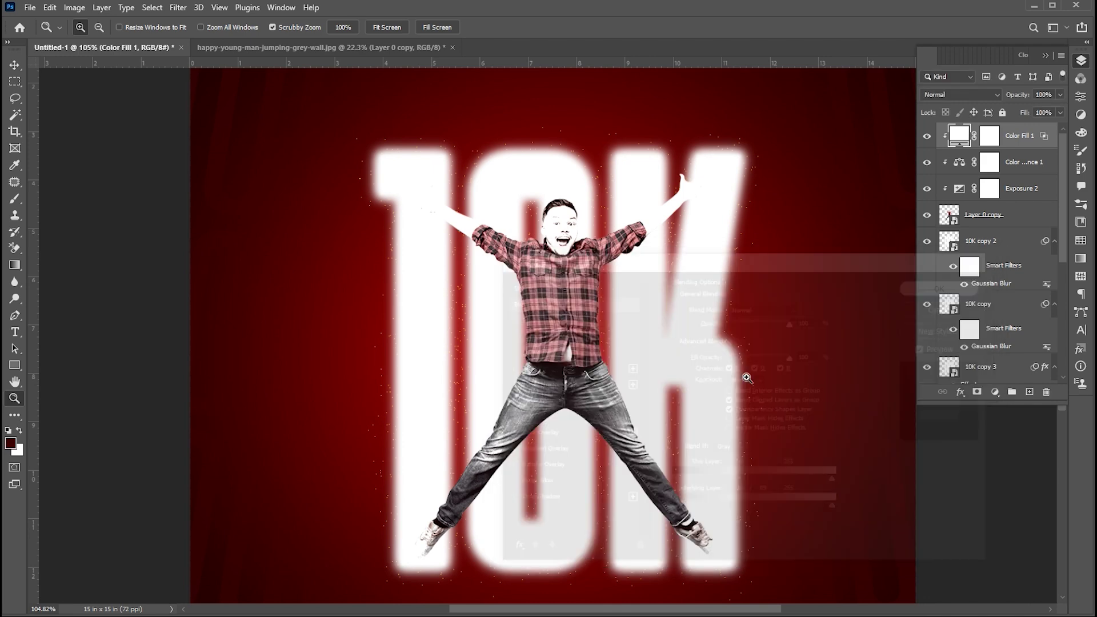
- Invert the Color Fill 1 layer mask to black to hide the white fill
click(990, 137)
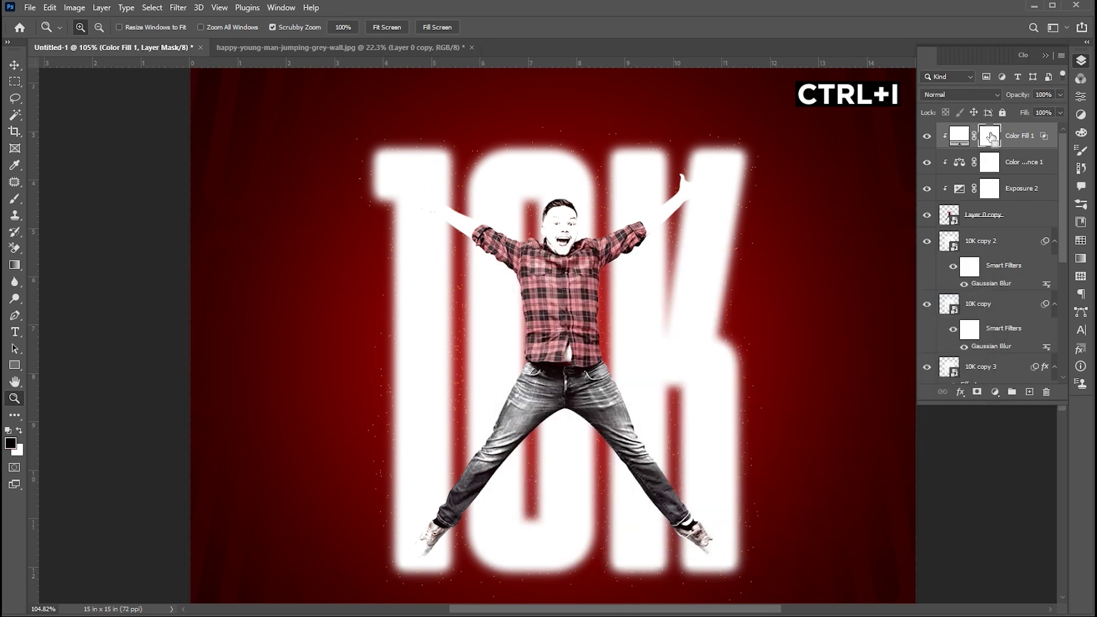
key(ctrl+i)
drag(498, 212, 571, 249)
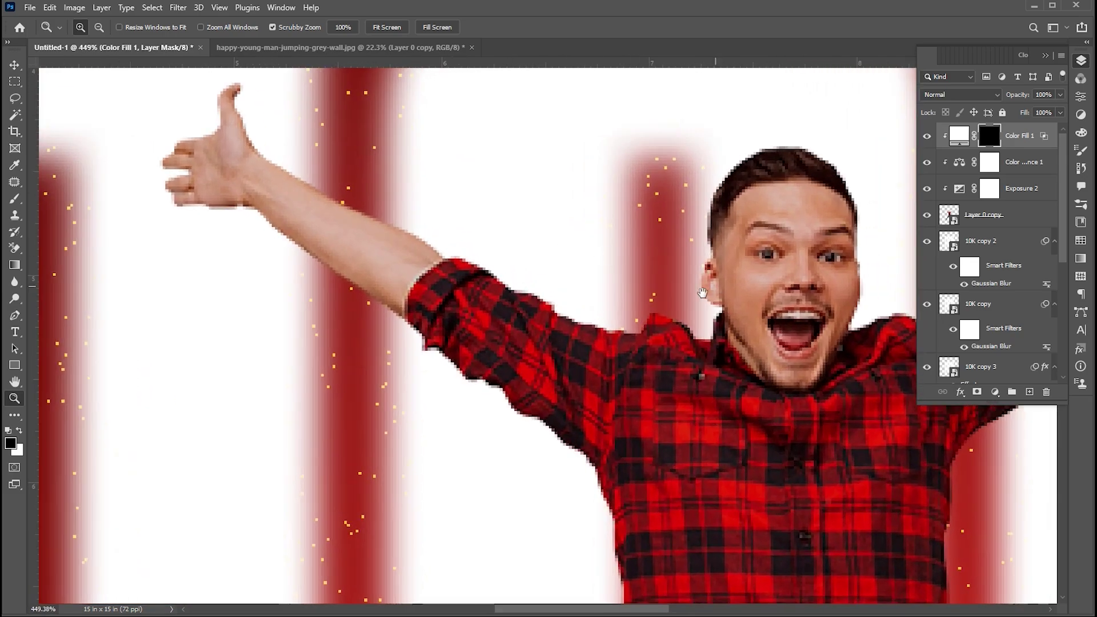
drag(777, 304, 688, 315)
drag(660, 249, 583, 264)
- Set up a 14 px Soft Round brush with 27% flow and white as the foreground color
key(v)
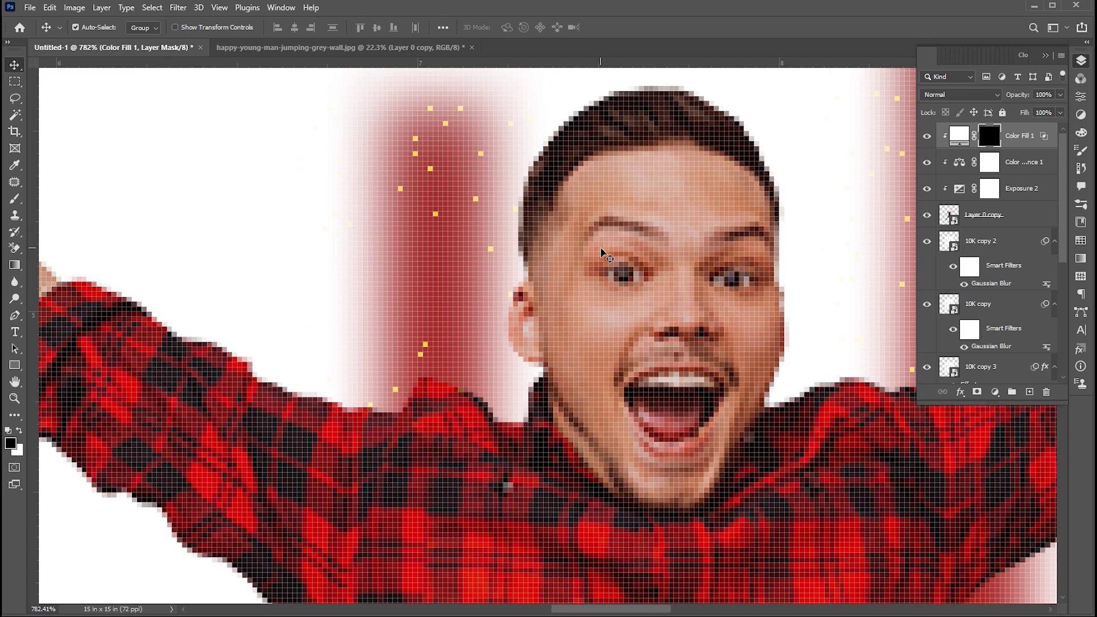
key(b)
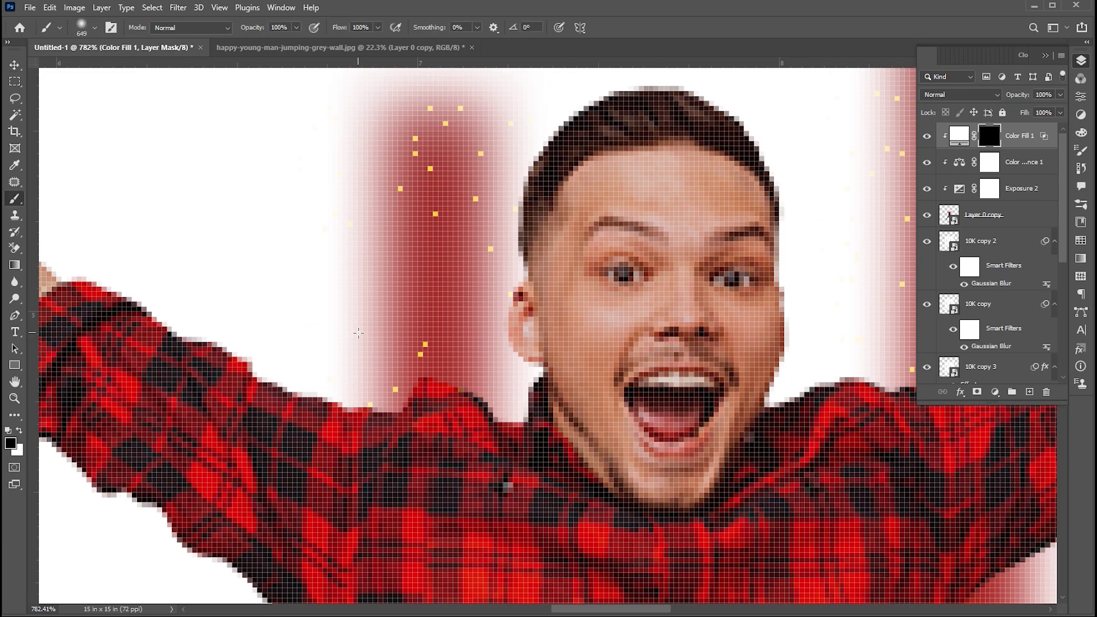
click(95, 28)
click(53, 196)
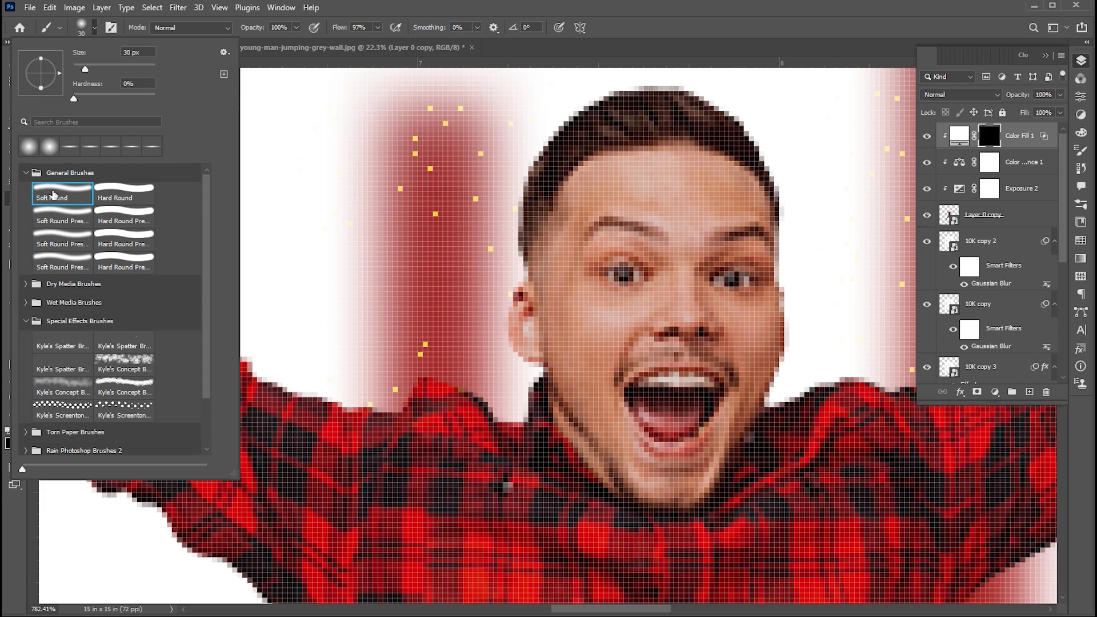
click(95, 27)
click(377, 28)
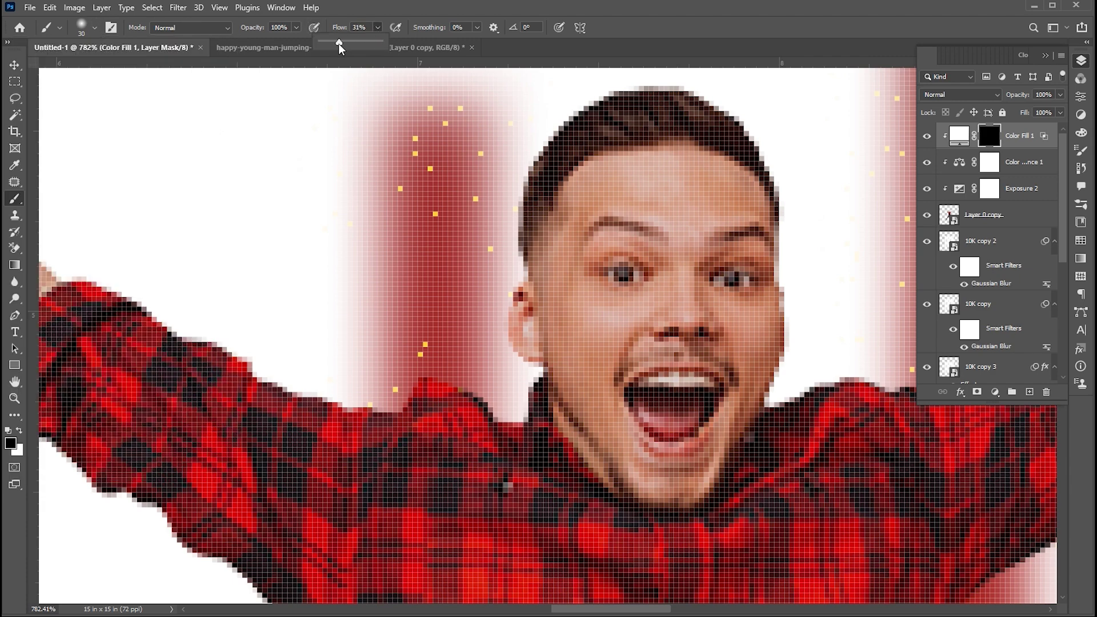
click(379, 27)
drag(513, 290, 476, 298)
click(19, 431)
- Paint white light on the Color Fill mask along the edges of the man's face, raised arm and shoulder
mouse_move(516, 214)
mouse_down()
mouse_move(528, 347)
mouse_move(391, 385)
mouse_move(243, 366)
mouse_up()
mouse_move(363, 381)
mouse_down()
mouse_move(490, 375)
mouse_move(207, 260)
mouse_up()
mouse_move(165, 213)
mouse_down()
mouse_move(478, 301)
mouse_move(631, 425)
mouse_up()
mouse_move(631, 424)
mouse_down()
mouse_move(389, 314)
mouse_move(118, 300)
mouse_move(231, 394)
mouse_up()
mouse_move(318, 439)
mouse_down()
mouse_move(275, 253)
mouse_move(572, 432)
mouse_up()
drag(560, 406, 442, 254)
mouse_move(441, 254)
mouse_down()
mouse_move(663, 421)
mouse_move(572, 275)
mouse_up()
drag(572, 275, 634, 385)
- Paint white light on the mask along the edges of the man's jeans and lower leg
scroll(633, 386, down, 10)
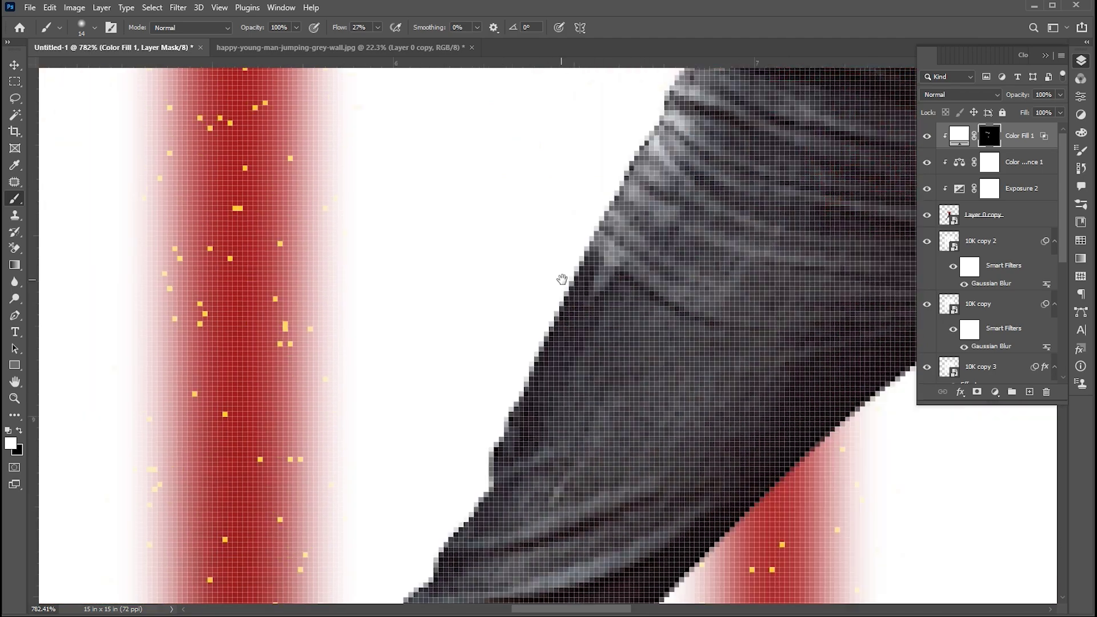
scroll(576, 299, left, 3)
mouse_move(576, 300)
mouse_down()
mouse_move(465, 409)
mouse_move(519, 351)
mouse_up()
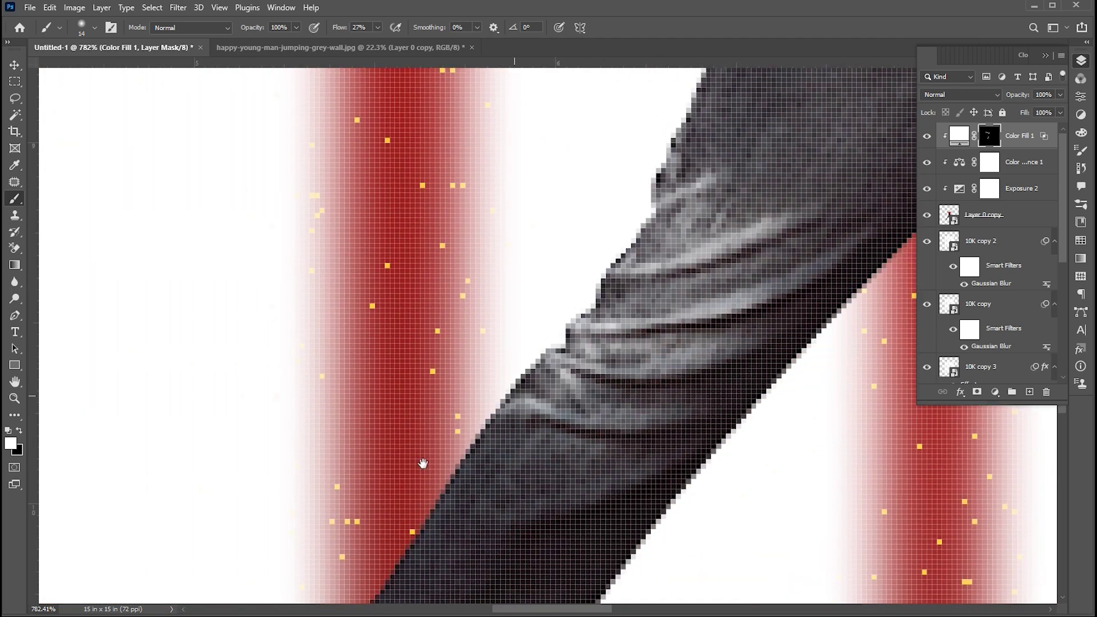
drag(421, 463, 606, 194)
drag(421, 408, 424, 357)
scroll(424, 356, down, 2)
scroll(491, 360, up, 8)
scroll(558, 365, right, 8)
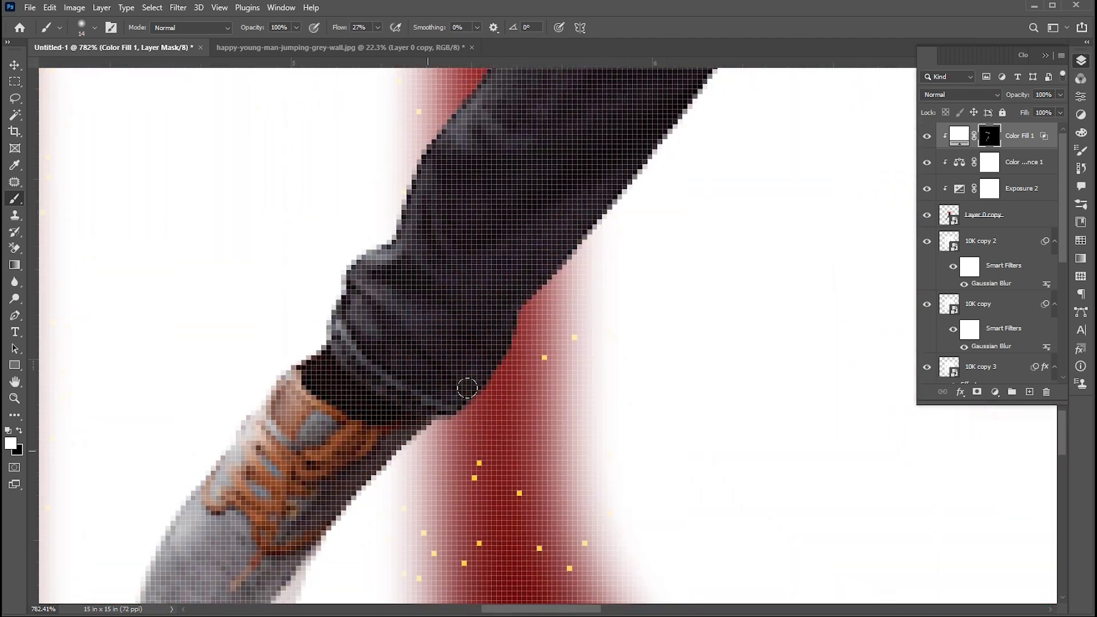
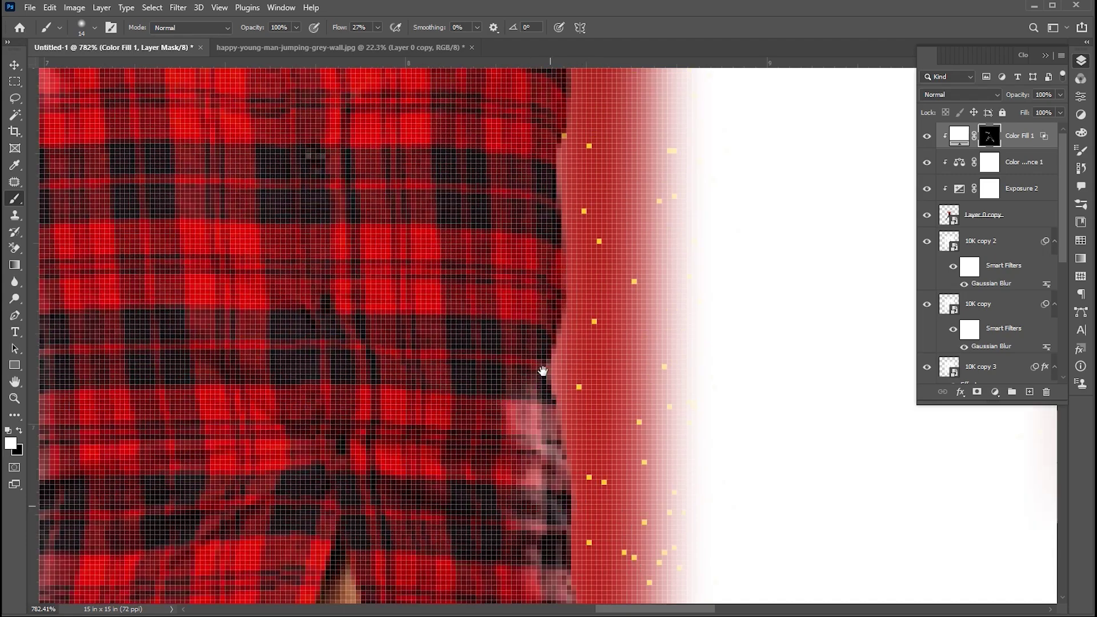
- Paint white light on the mask along the side of the plaid shirt up toward the other sleeve
mouse_move(520, 420)
mouse_down()
mouse_move(611, 180)
mouse_move(746, 123)
mouse_up()
drag(750, 152, 418, 443)
mouse_move(646, 189)
mouse_down()
mouse_move(423, 371)
mouse_move(277, 452)
mouse_up()
mouse_move(540, 282)
mouse_down()
mouse_move(680, 243)
mouse_move(646, 186)
mouse_up()
mouse_move(529, 177)
mouse_down()
mouse_move(620, 146)
mouse_move(457, 126)
mouse_up()
drag(353, 299, 691, 123)
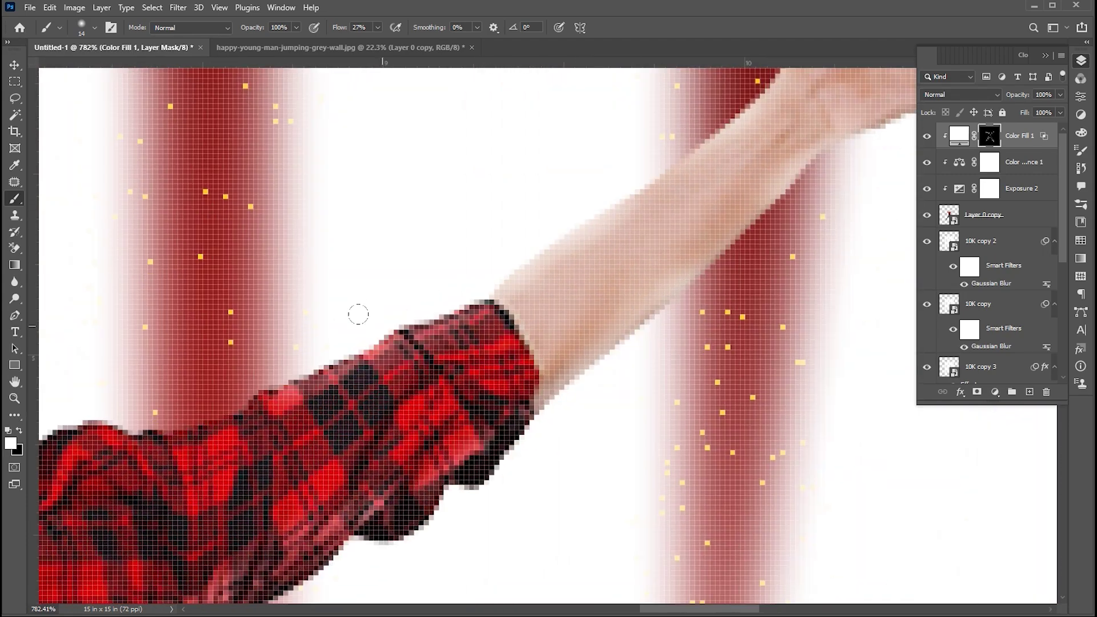
- Paint white light on the mask along the other sleeve, forearm and hand, undoing a stray stroke
drag(219, 427, 411, 344)
drag(411, 344, 809, 261)
drag(457, 355, 579, 374)
drag(378, 376, 422, 215)
drag(466, 269, 463, 326)
key(ctrl+z)
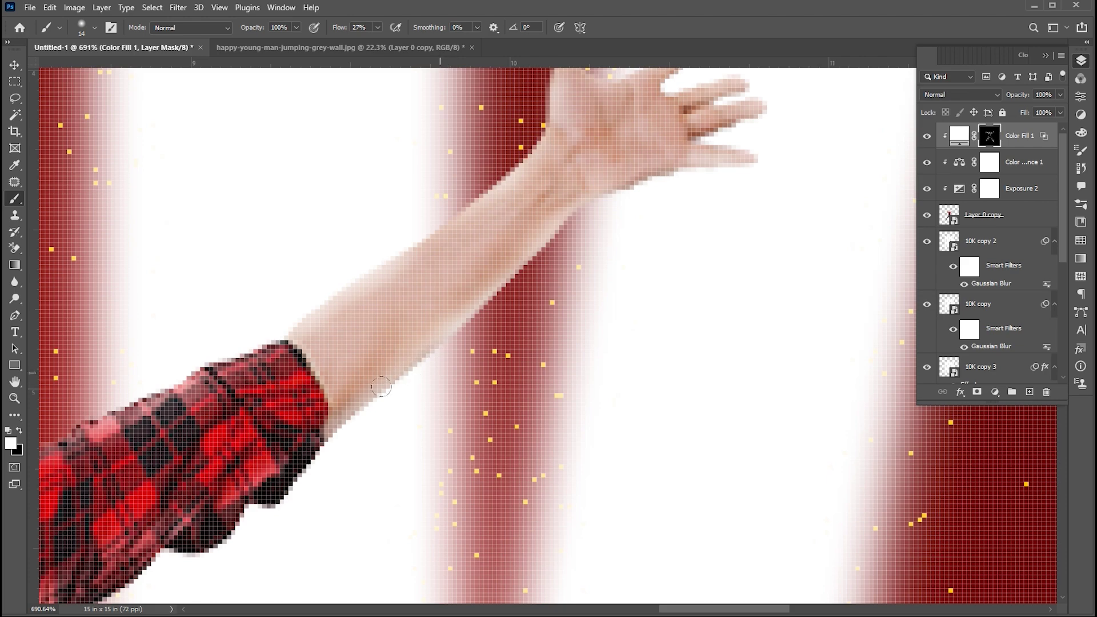
drag(604, 191, 665, 179)
drag(355, 484, 502, 344)
- Compare the whole design with the Color Fill 1 rim light hidden and shown
key(ctrl+0)
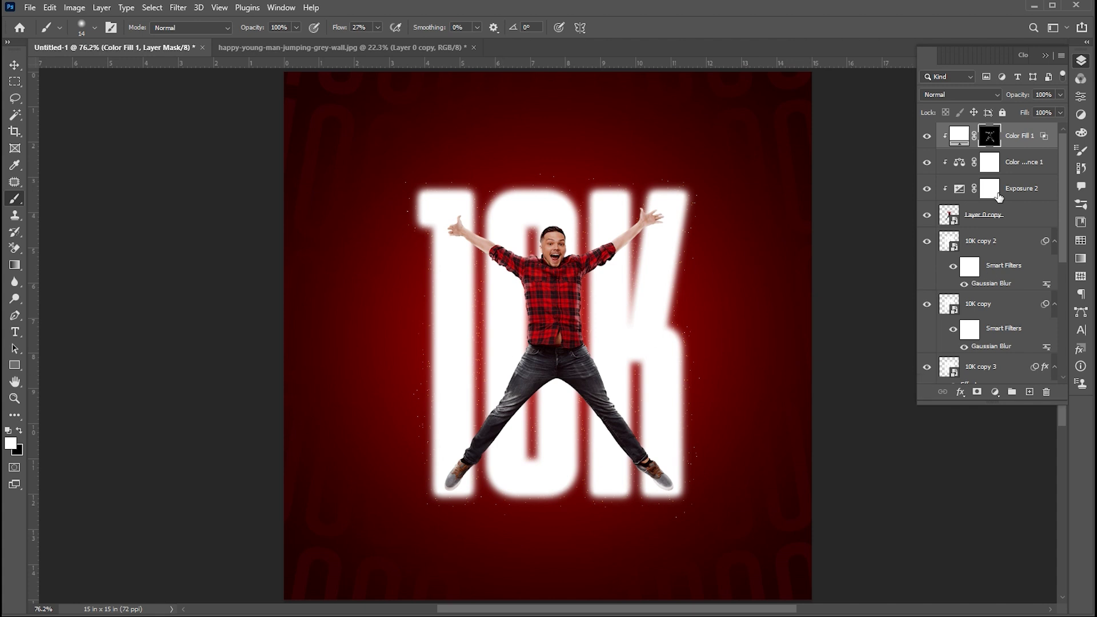
click(928, 137)
click(928, 137)
key(v)
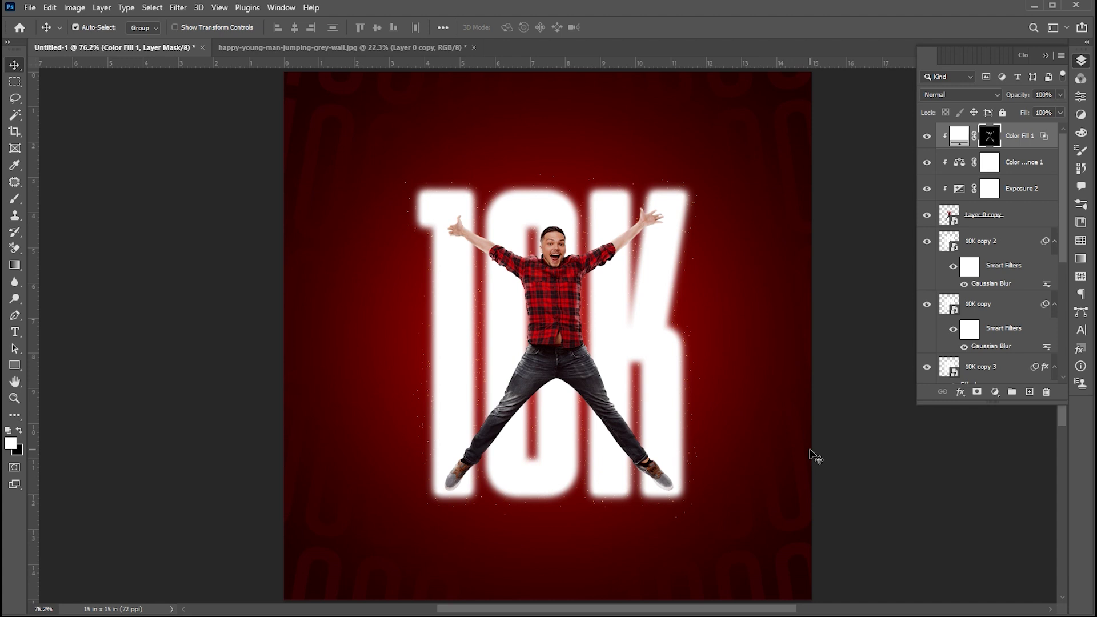
- Add a white text layer reading THANK YOU above the 10K
key(t)
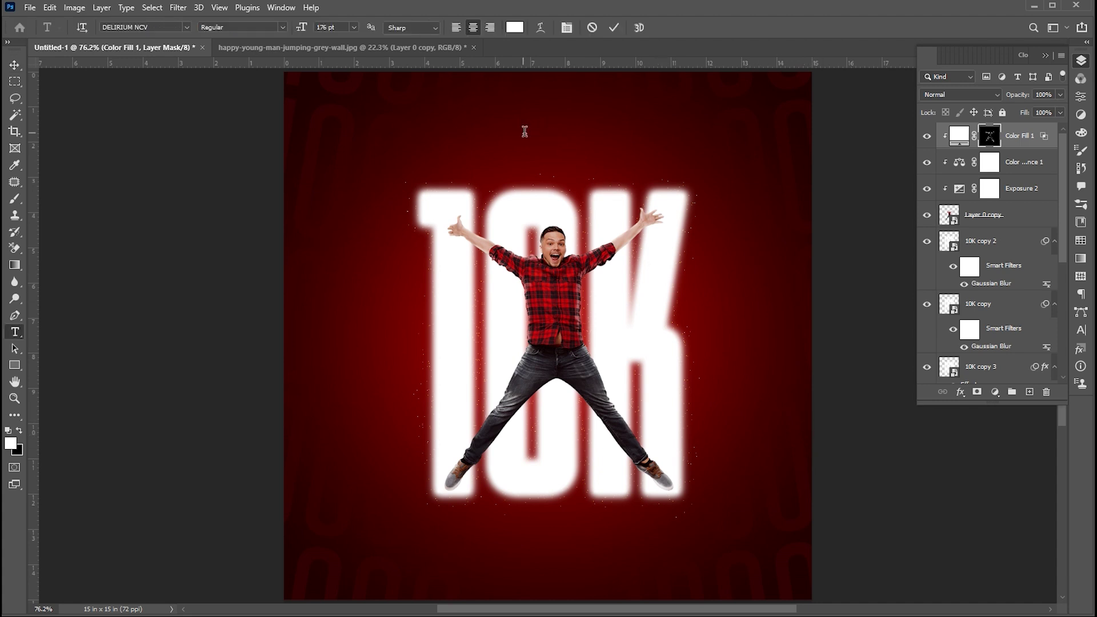
click(525, 132)
text(THANK)
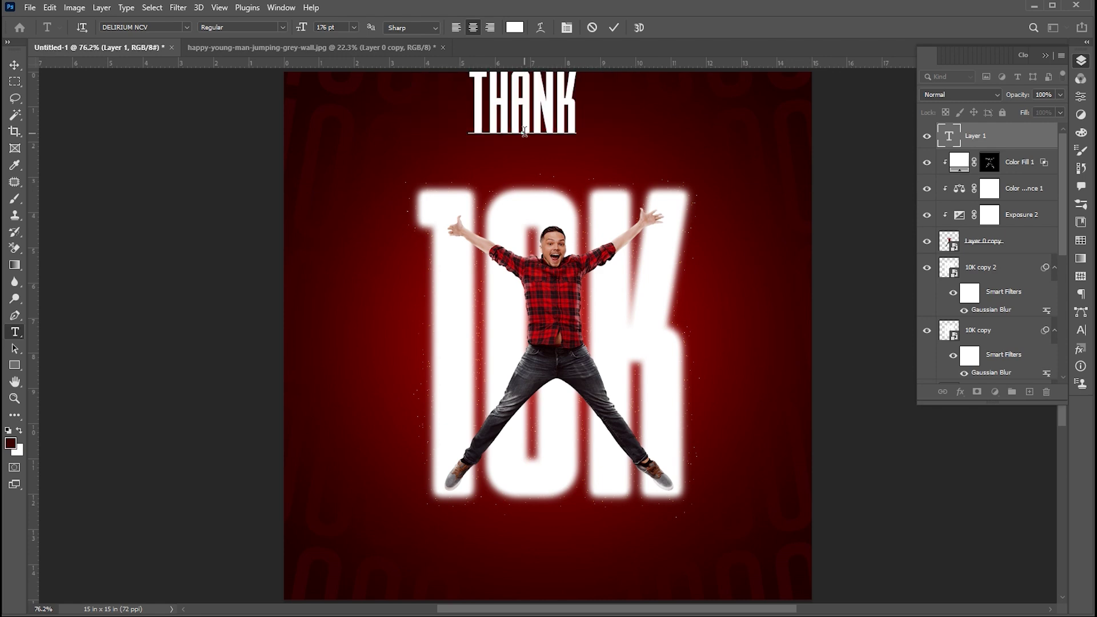
text( YOU)
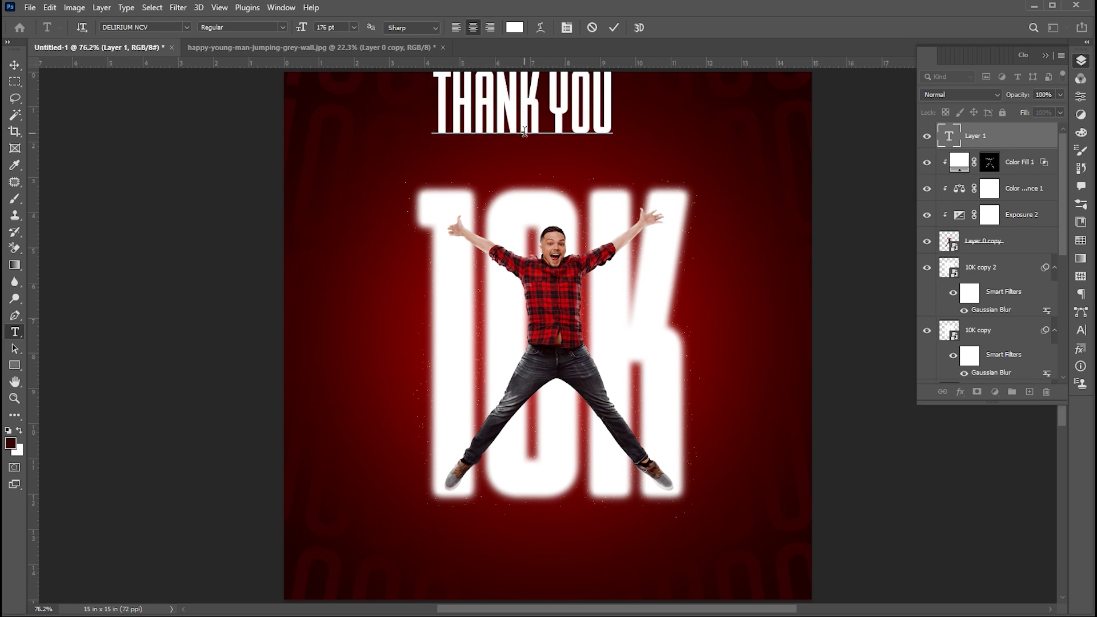
- Set the thank-you text in the Autograf PERSONAL USE ONLY font and change its first letter to a capital T
key(ctrl+a)
click(139, 28)
text(auto)
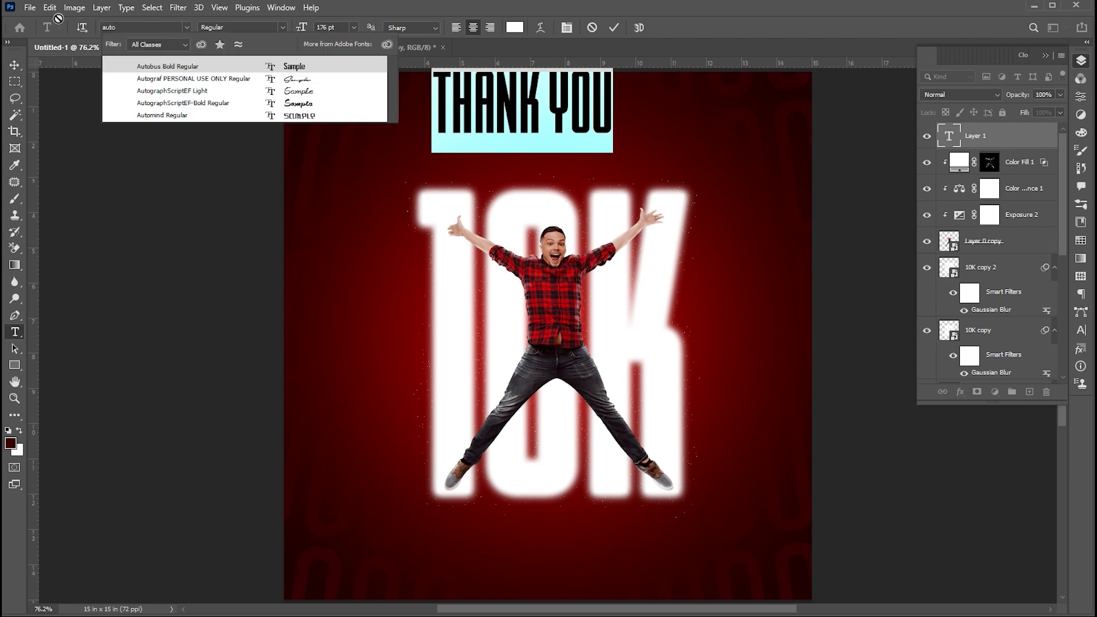
click(232, 78)
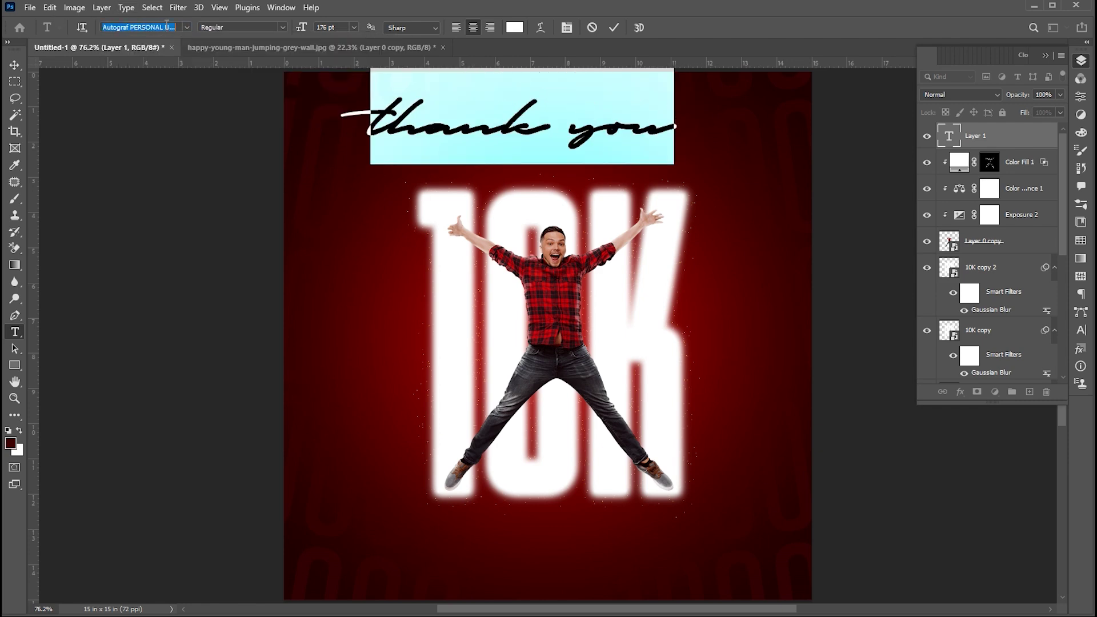
drag(396, 115, 339, 113)
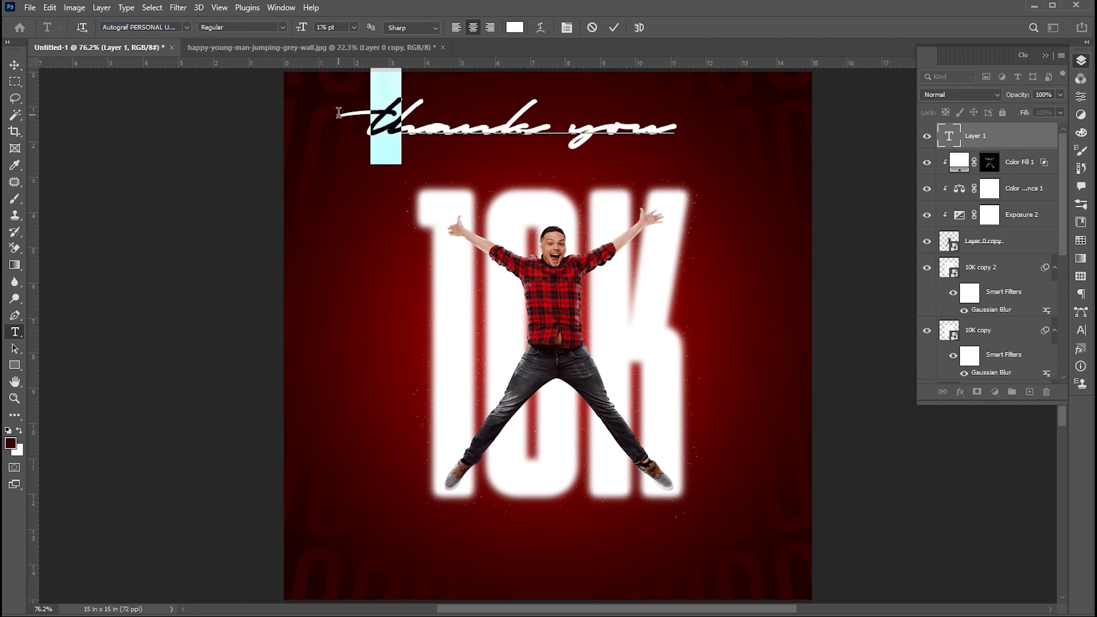
text(T)
- Scale down the Thank you text and place it centered just above the 10K
click(16, 69)
key(ctrl+t)
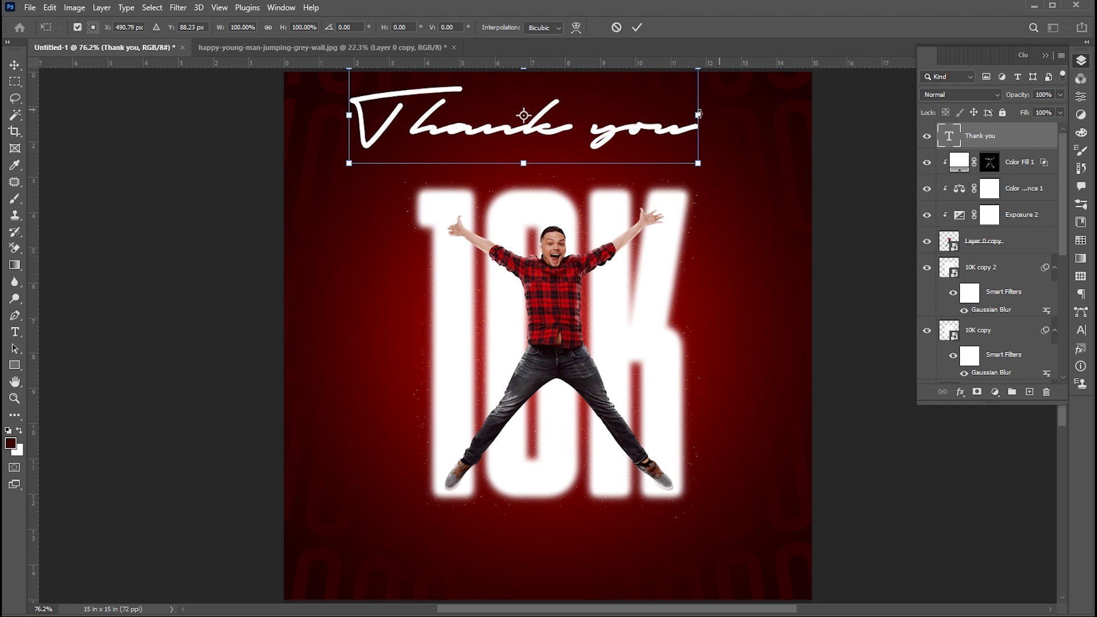
drag(698, 115, 613, 147)
key(Return)
key(Right)
key(Right)
key(Right)
key(Right)
key(Right)
click(640, 153)
- Add a second text layer reading "youtube subscribers" across the design
key(t)
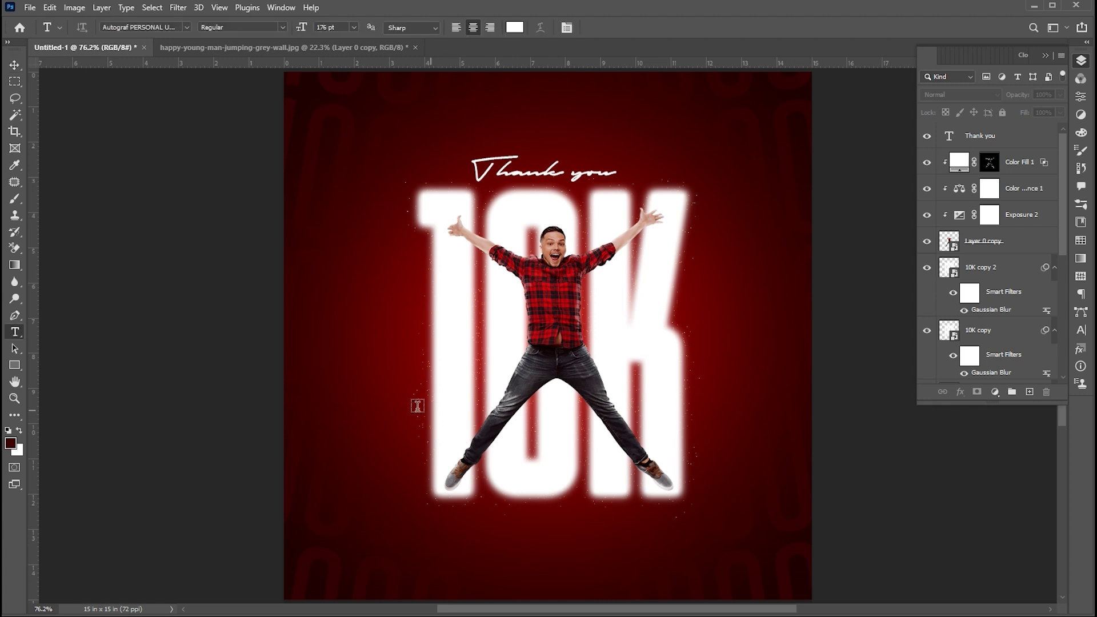
click(359, 368)
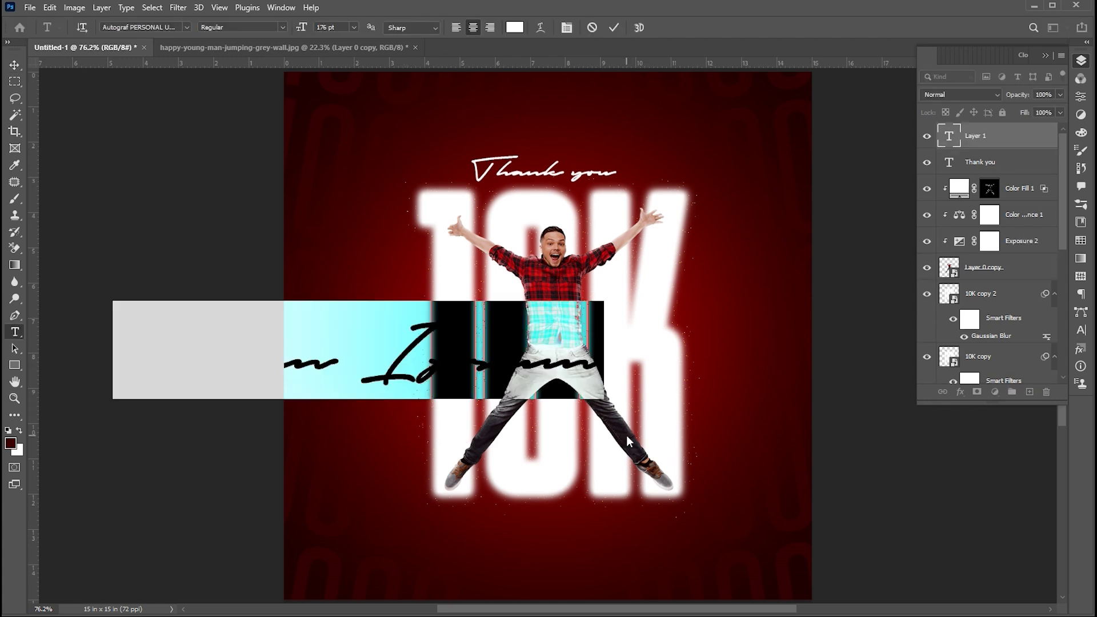
text(youtube)
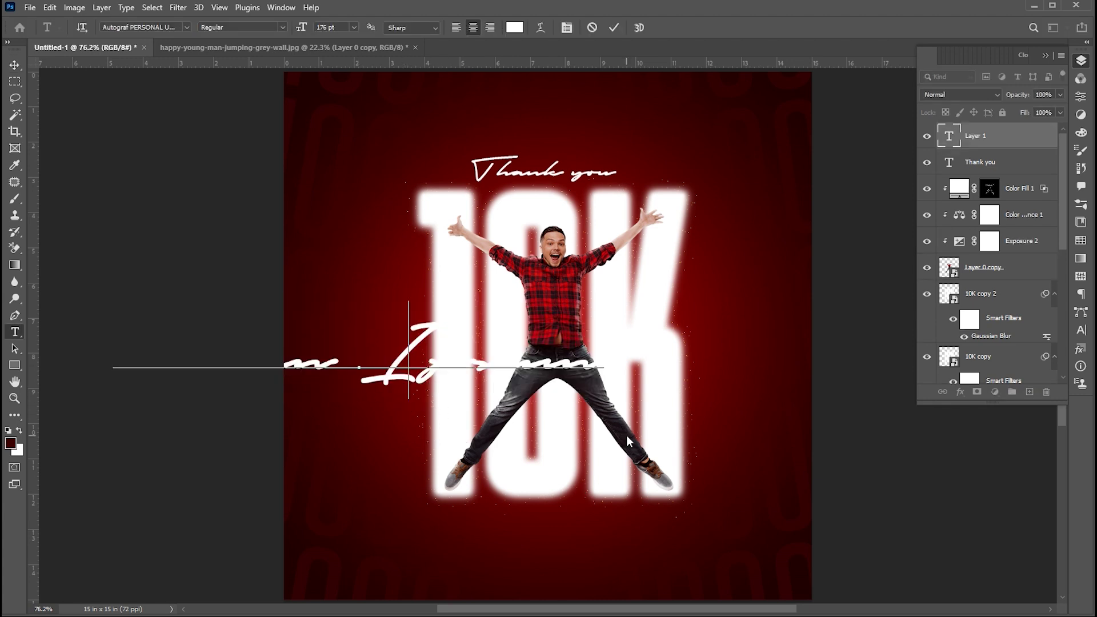
text( subscri)
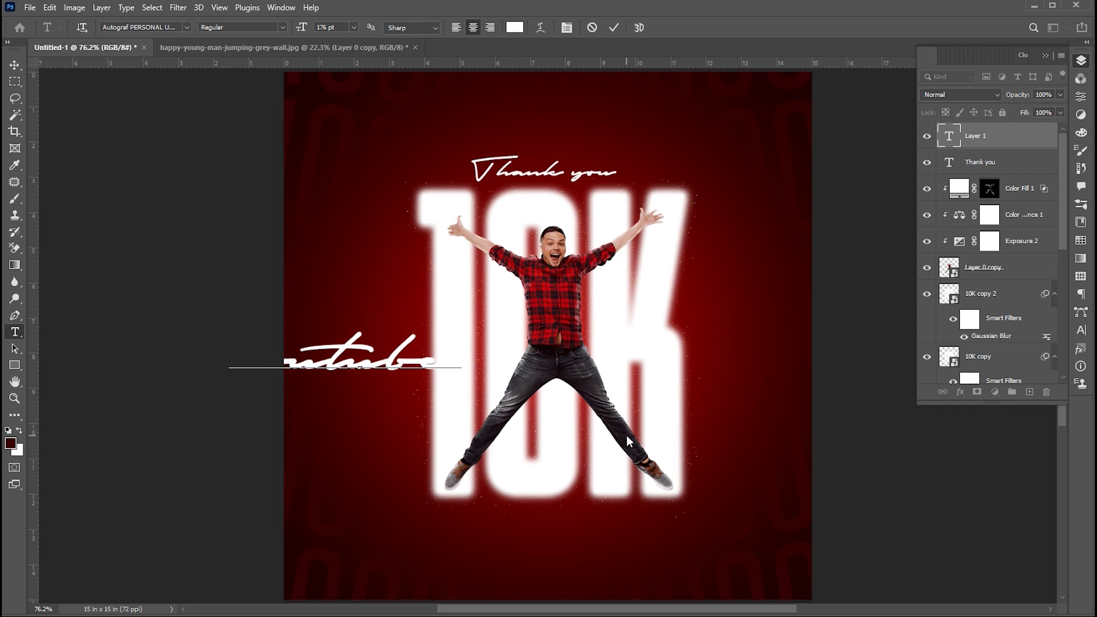
text(e)
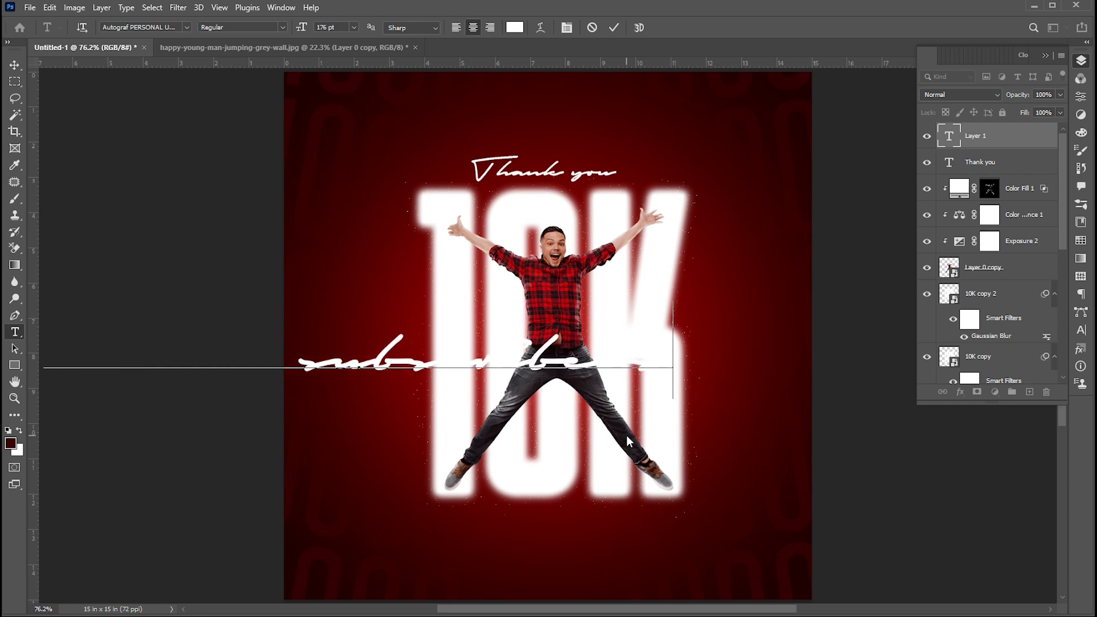
- Set the "youtube subscribers" text in Gotham Black with All Caps
key(ctrl+a)
click(137, 28)
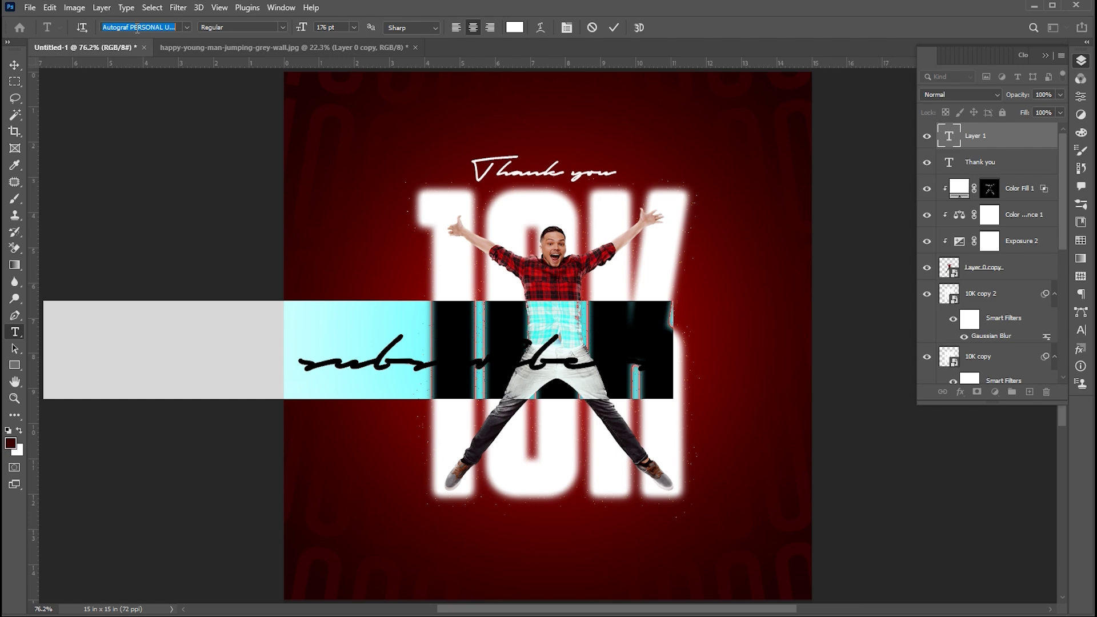
text(Gotham)
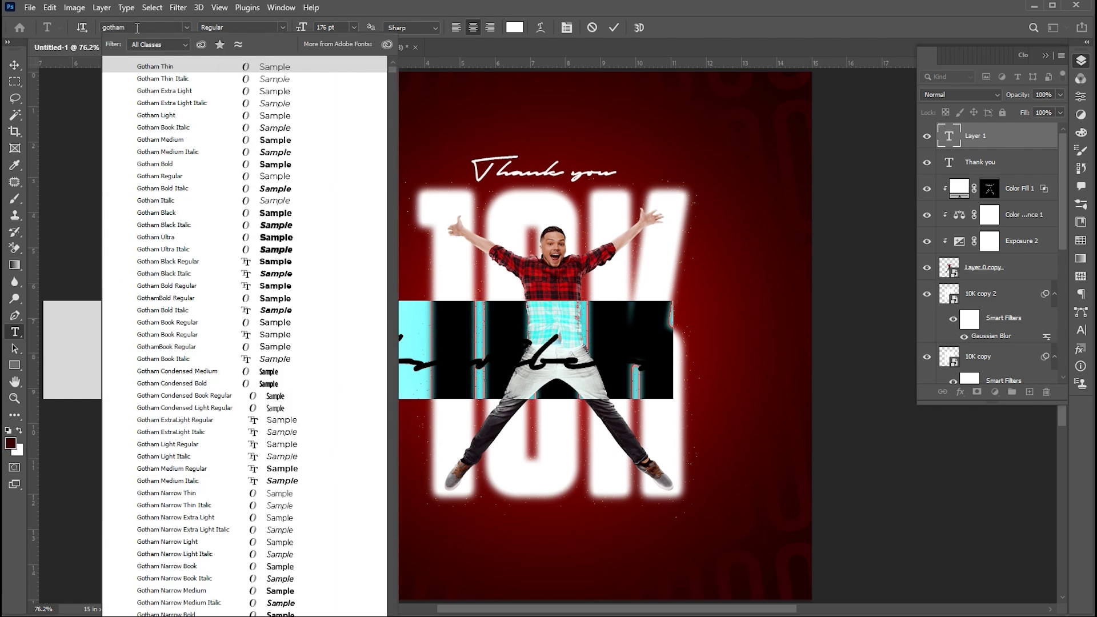
click(286, 215)
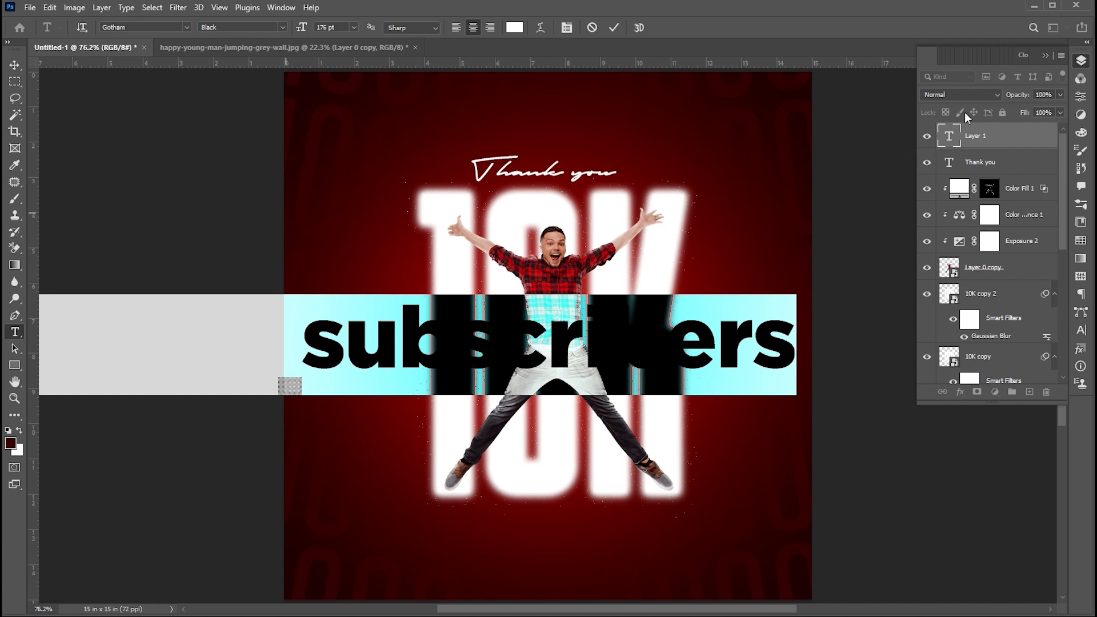
key(ctrl+t)
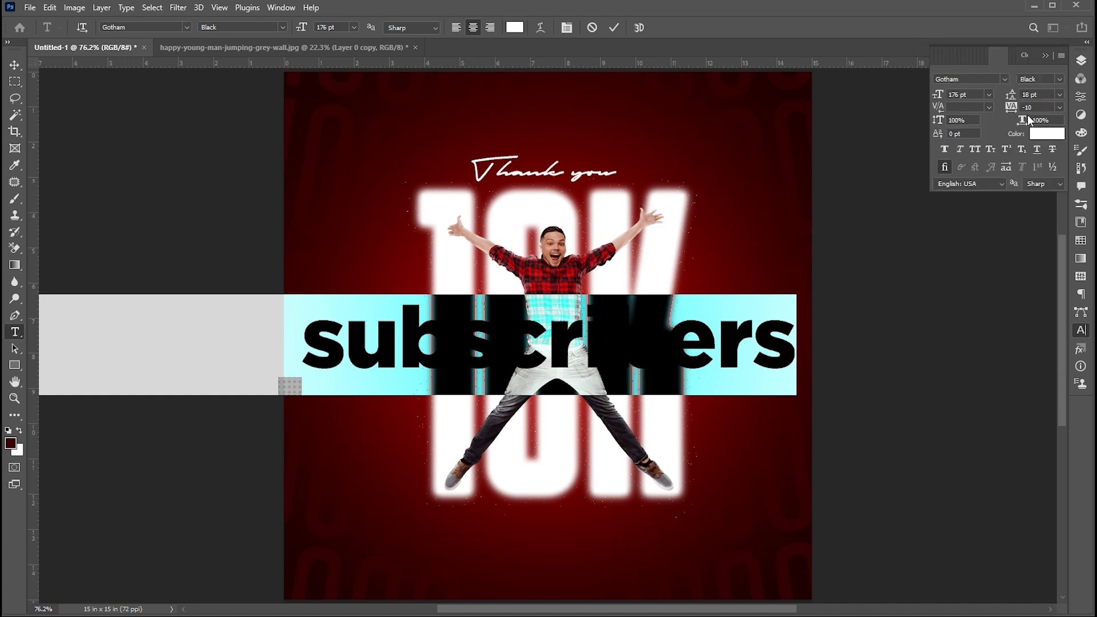
click(975, 150)
click(1046, 55)
key(ctrl+shift+k)
key(ctrl+t)
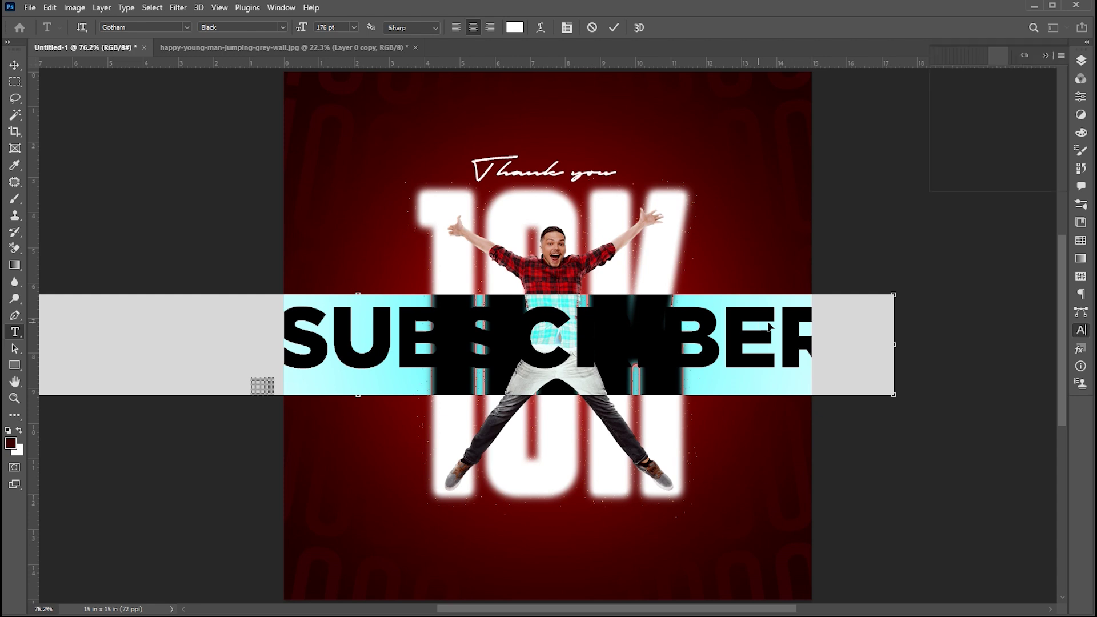
- Scale the YOUTUBE SUBSCRIBERS text down to about 26 pt and place it centered just below the 10K
click(14, 65)
key(ctrl+t)
drag(895, 294, 634, 521)
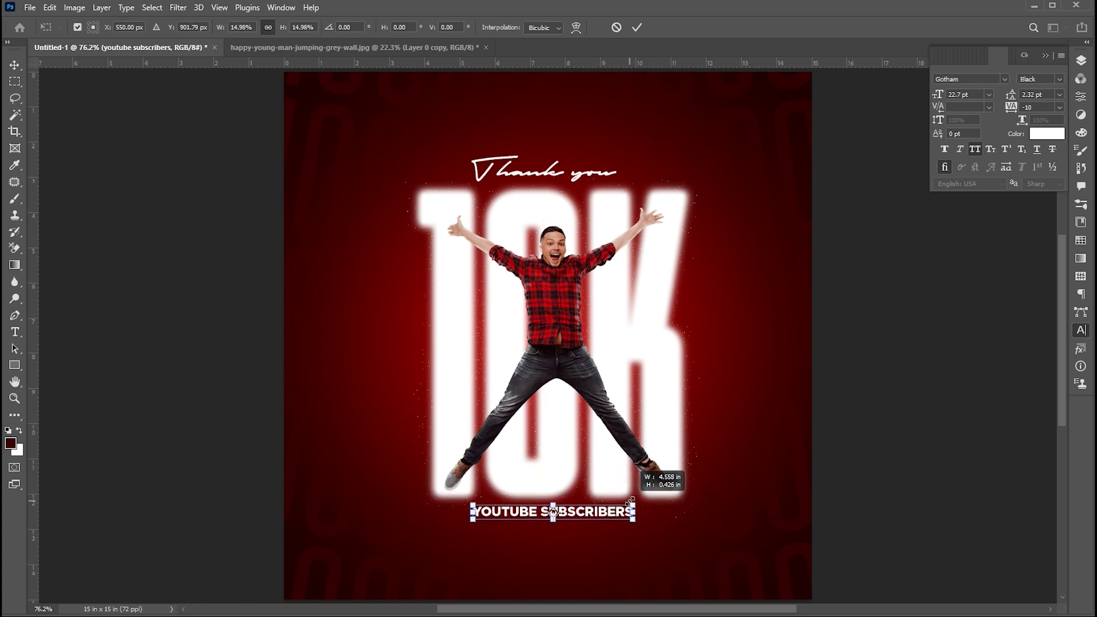
key(Return)
- Recolor the YOUTUBE SUBSCRIBERS text to pure red, ff0000
double_click(610, 510)
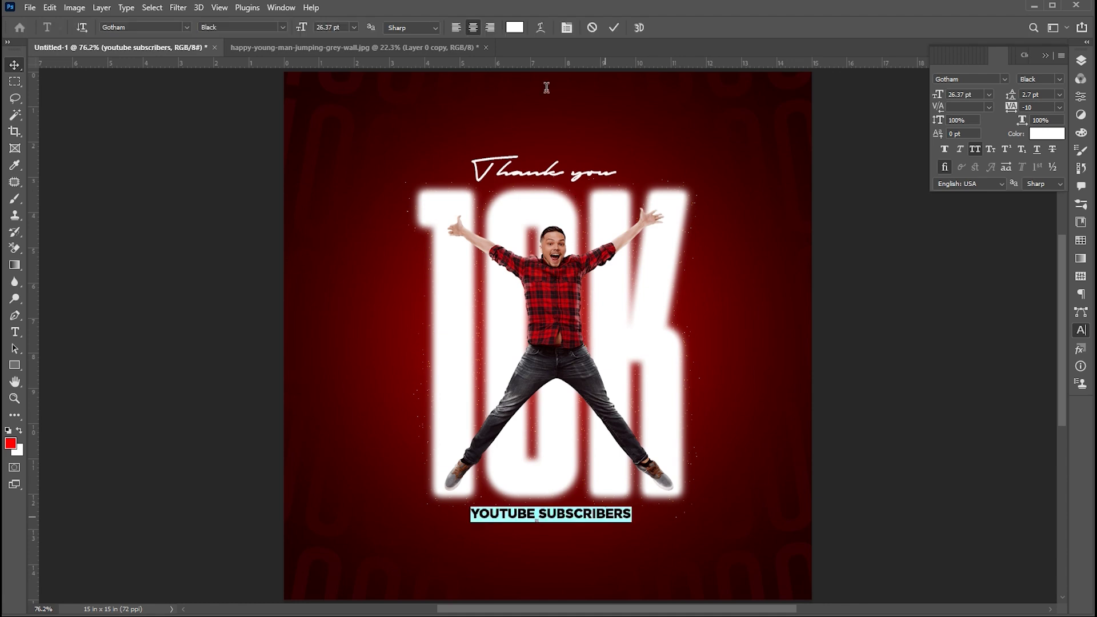
click(515, 28)
drag(572, 170, 583, 153)
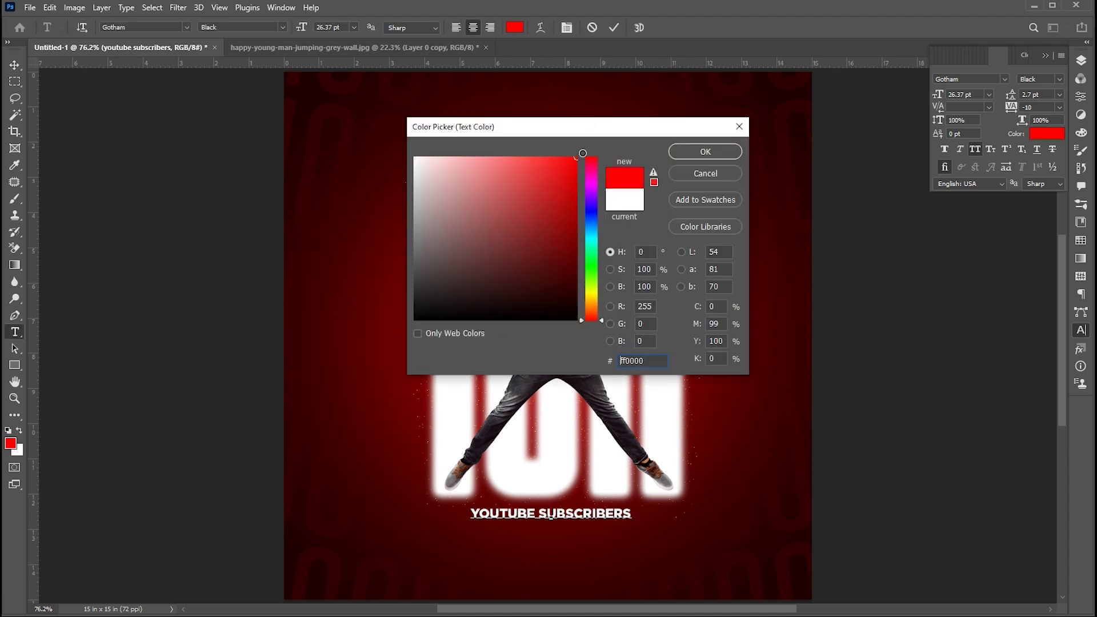
click(705, 153)
click(14, 65)
- Add a Drop Shadow layer style to the youtube subscribers text layer
click(1081, 60)
right_click(1029, 129)
click(966, 51)
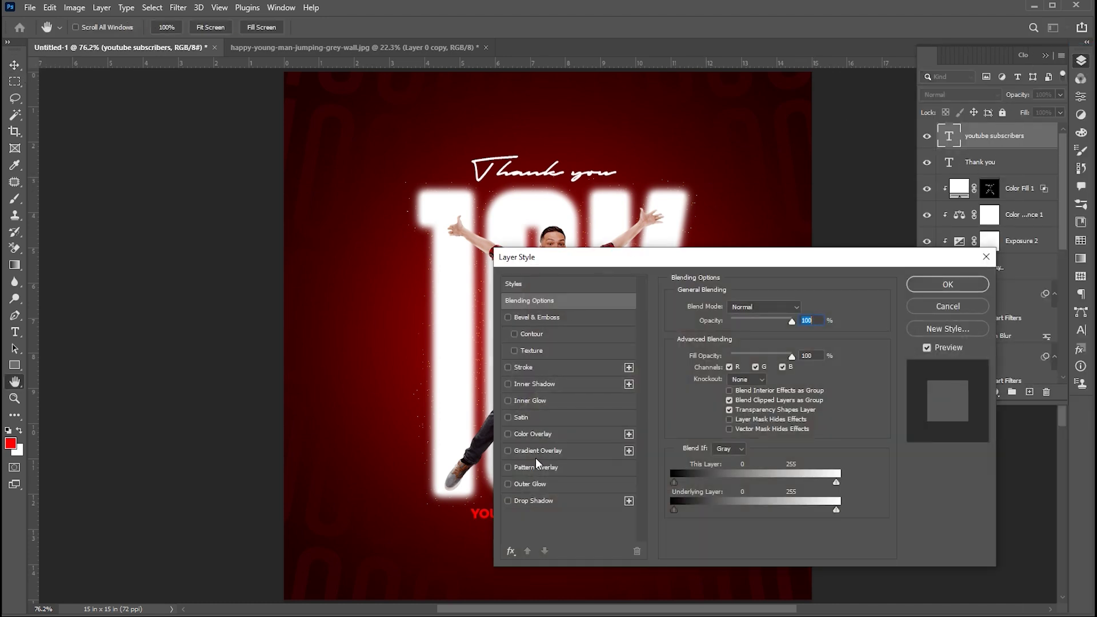
click(509, 501)
click(527, 500)
key(Return)
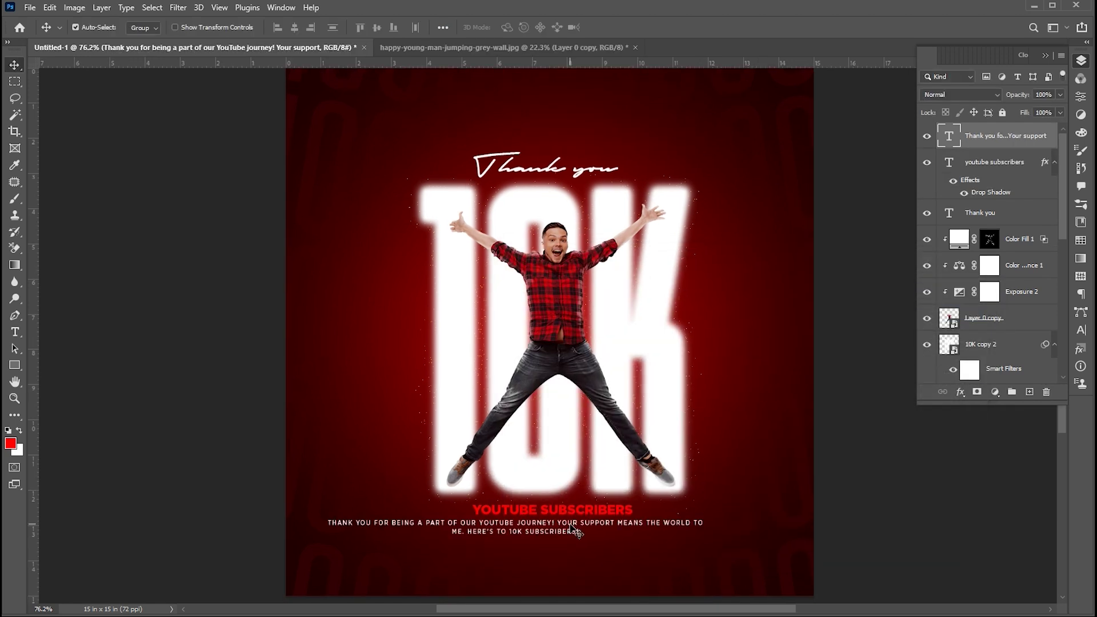
- Center the two-line thank-you message horizontally on the canvas and nudge it slightly up beneath YOUTUBE SUBSCRIBERS
drag(570, 526, 609, 527)
key(ctrl+a)
click(295, 29)
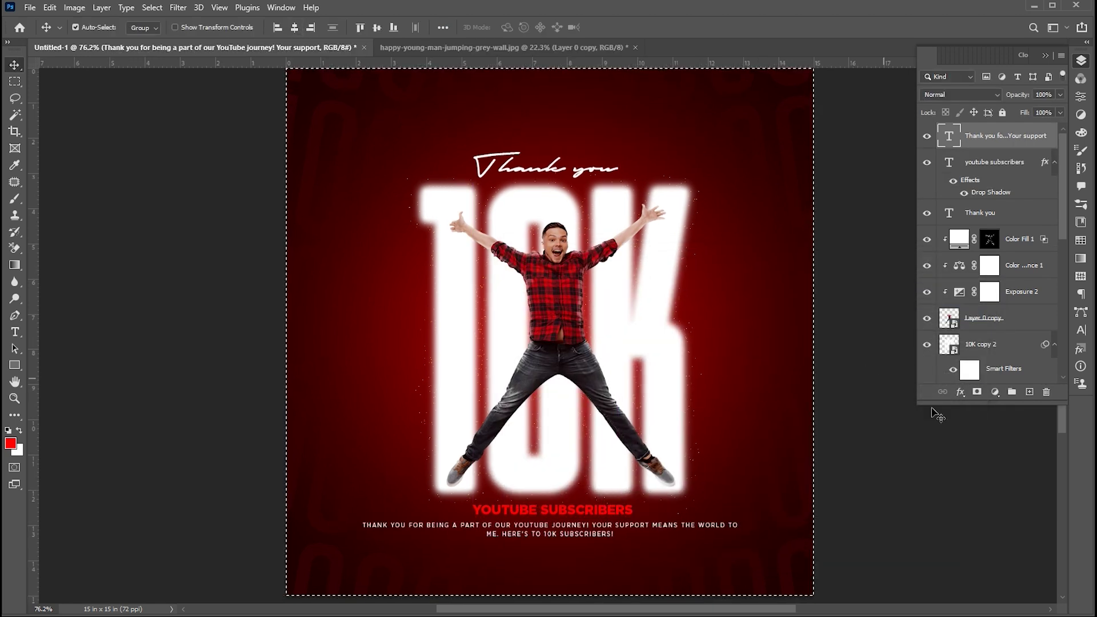
key(ctrl+d)
key(Up)
key(Up)
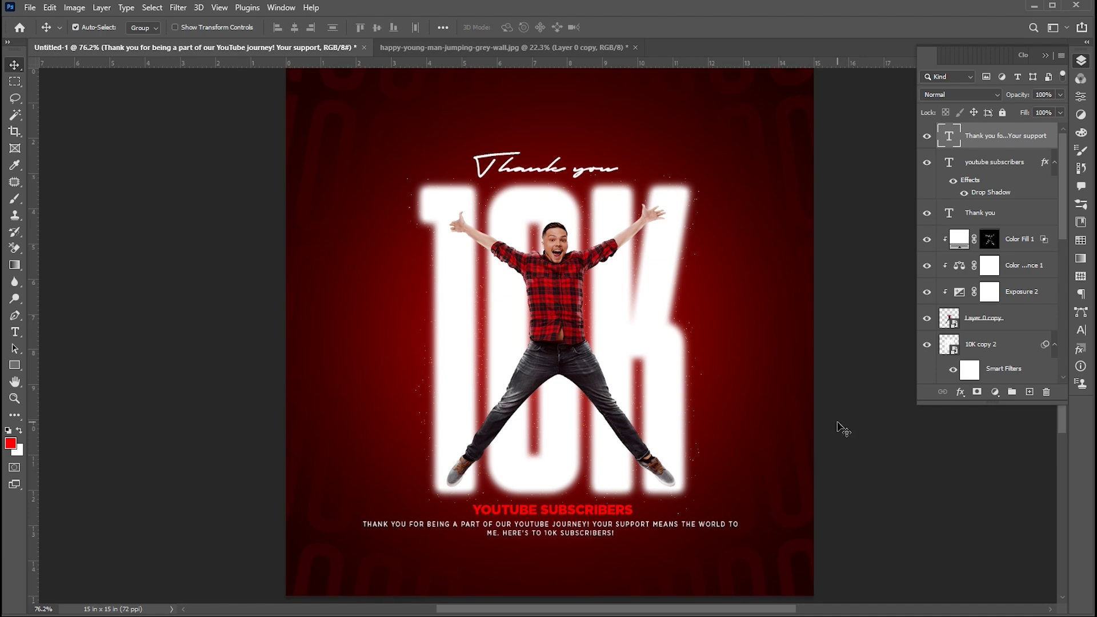
click(860, 443)
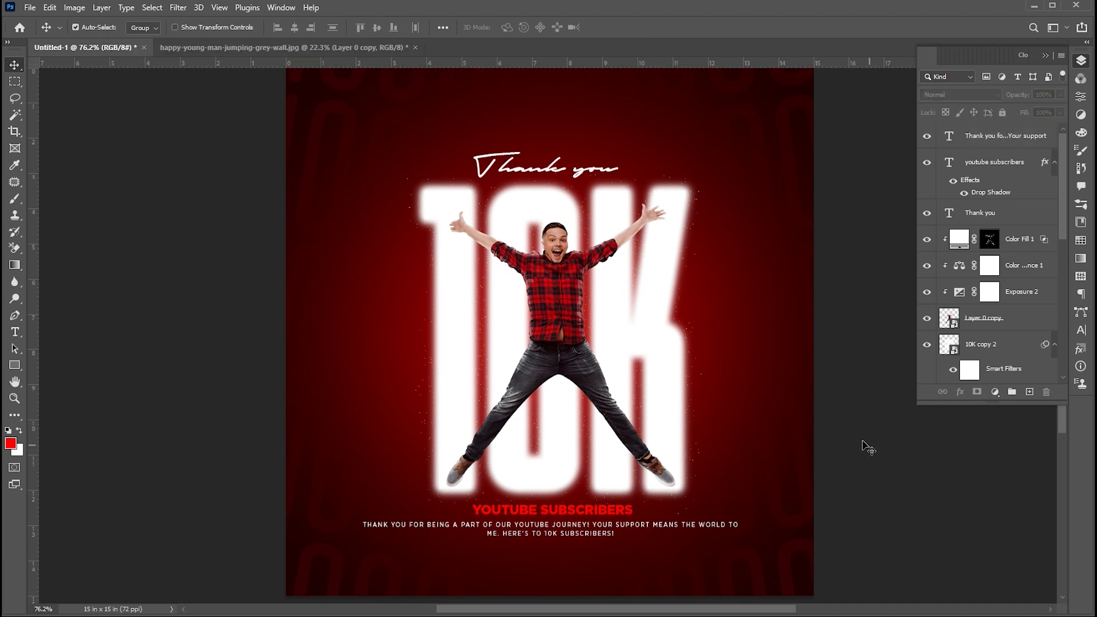
- Add a new empty layer directly above the 10000 copy 5 layer
drag(706, 434, 705, 424)
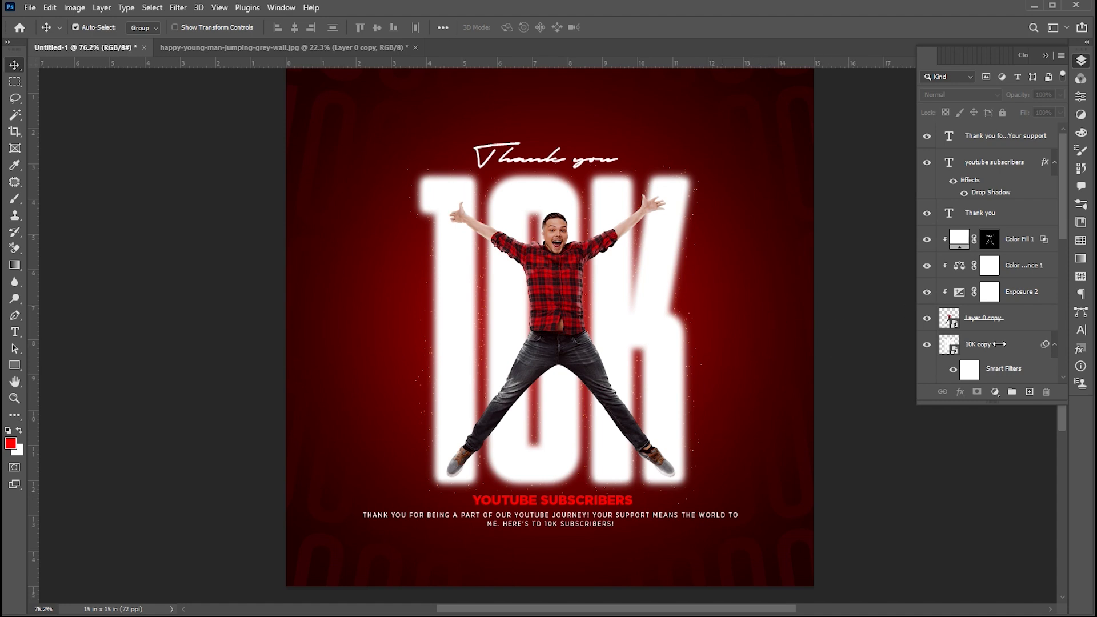
scroll(999, 344, down, 6)
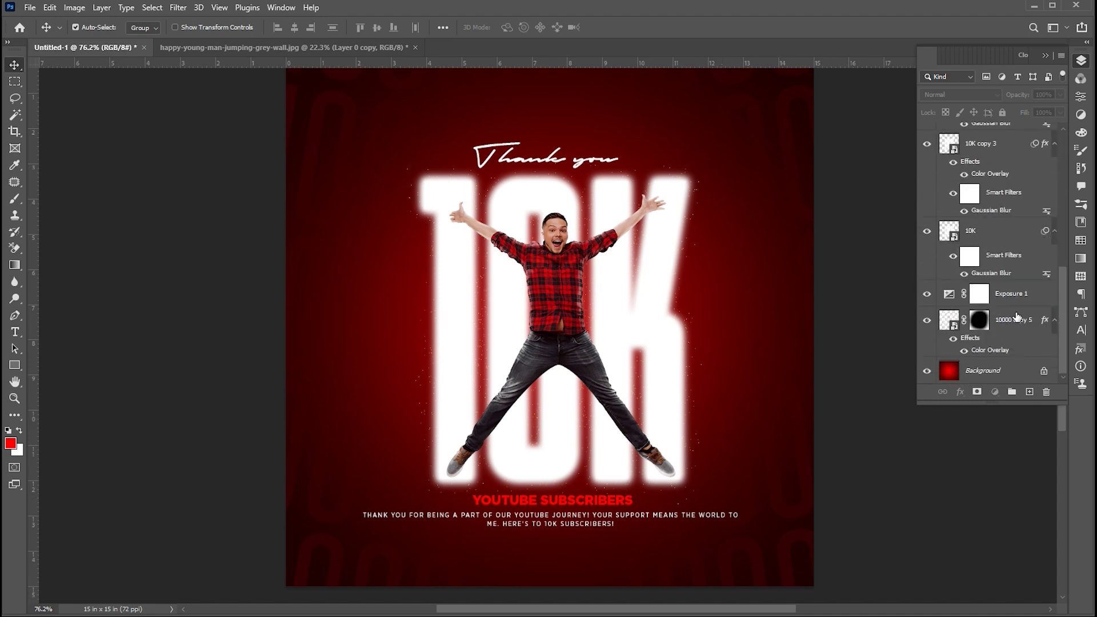
click(1016, 316)
click(1030, 392)
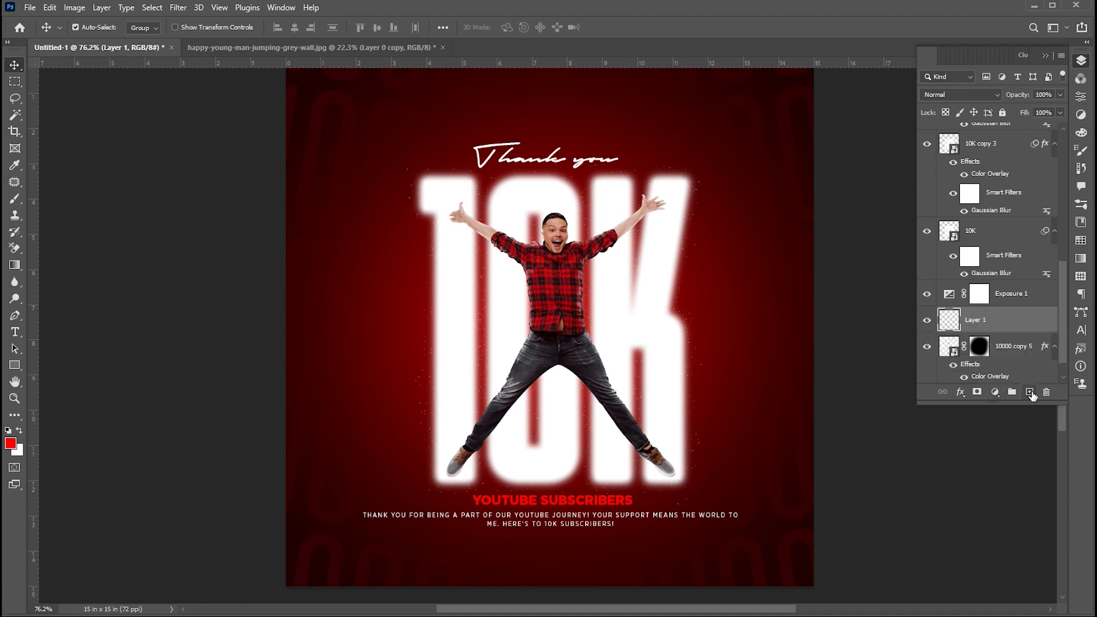
- Sample the dark red near the canvas corner and paint the background's outer edges darker with a soft 500 px brush
key(ctrl+minus)
key(i)
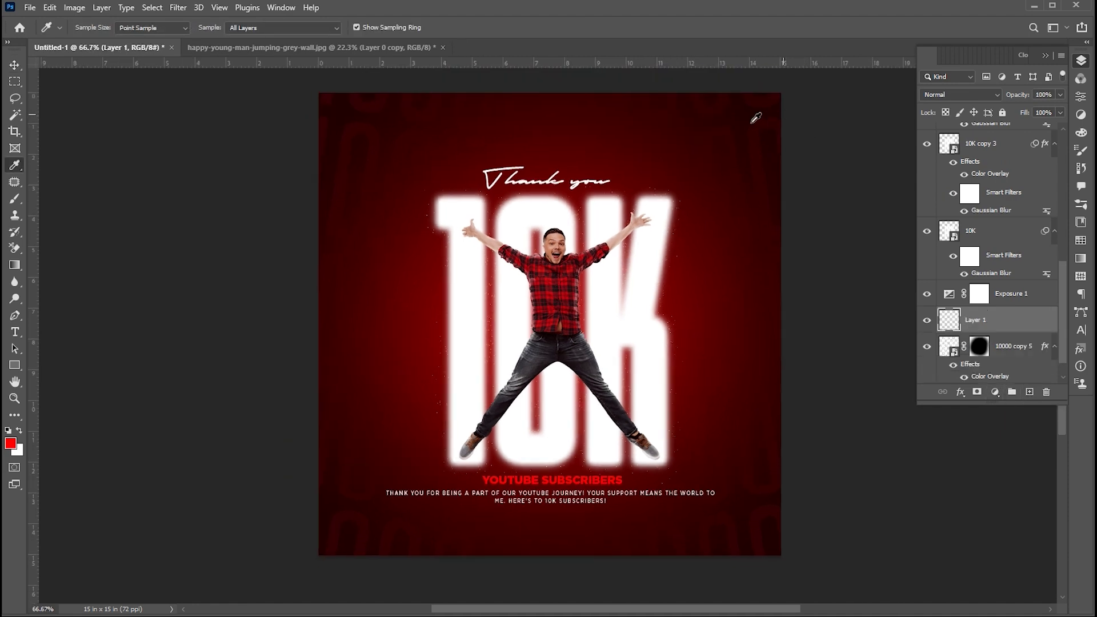
key(b)
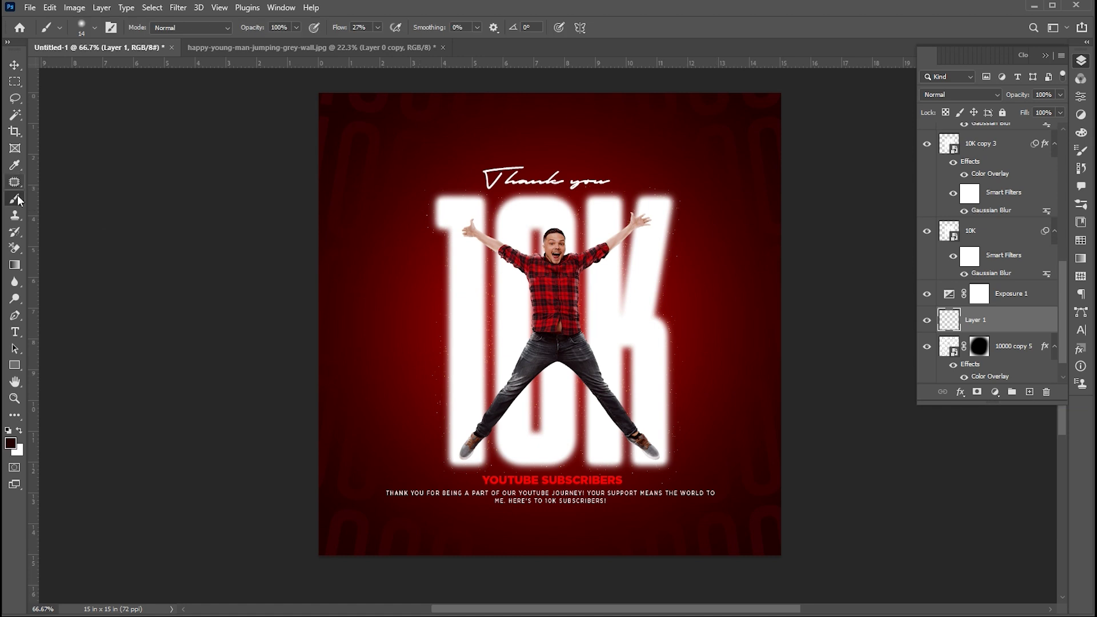
click(94, 27)
click(94, 28)
key(bracketright)
key(bracketright)
key(bracketright)
key(bracketright)
key(bracketright)
key(bracketright)
key(bracketright)
key(bracketright)
key(bracketright)
key(bracketright)
key(bracketright)
key(bracketright)
key(bracketright)
key(bracketright)
key(bracketright)
key(bracketright)
key(bracketright)
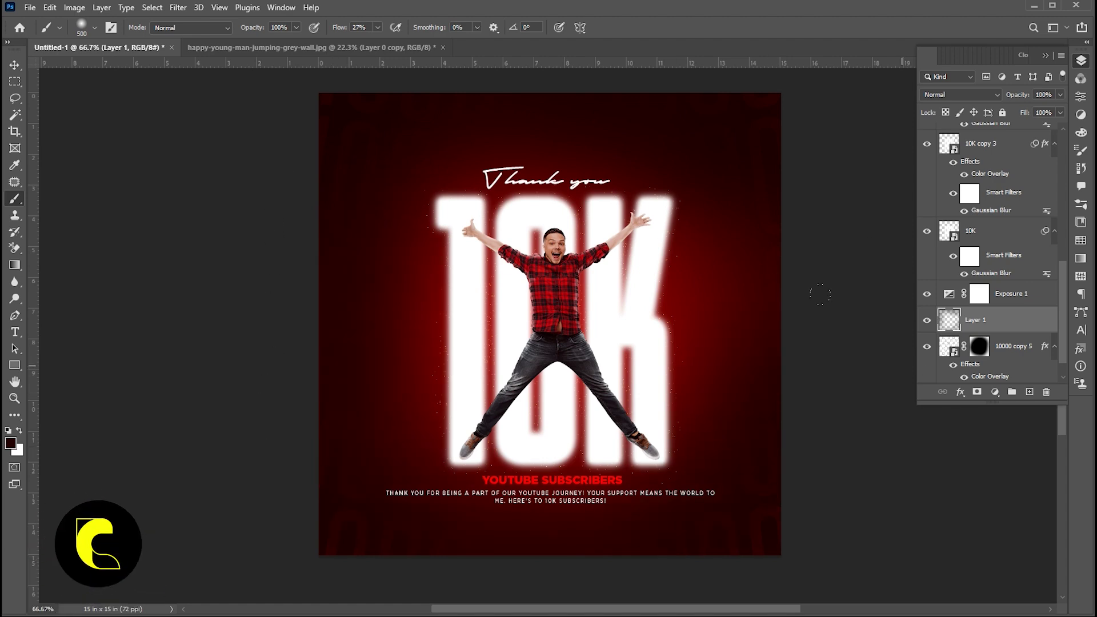
- Adjust the opacity of the 10000 copy 5 pattern layer
key(v)
click(1014, 347)
click(1061, 94)
click(1041, 113)
click(807, 314)
- Draw a rectangle about 263 × 40 px below the message text and round all its corners to 14 px
key(z)
drag(823, 338, 826, 339)
mouse_move(743, 404)
mouse_down()
mouse_move(766, 395)
mouse_move(748, 380)
mouse_move(755, 406)
mouse_move(762, 399)
mouse_up()
key(v)
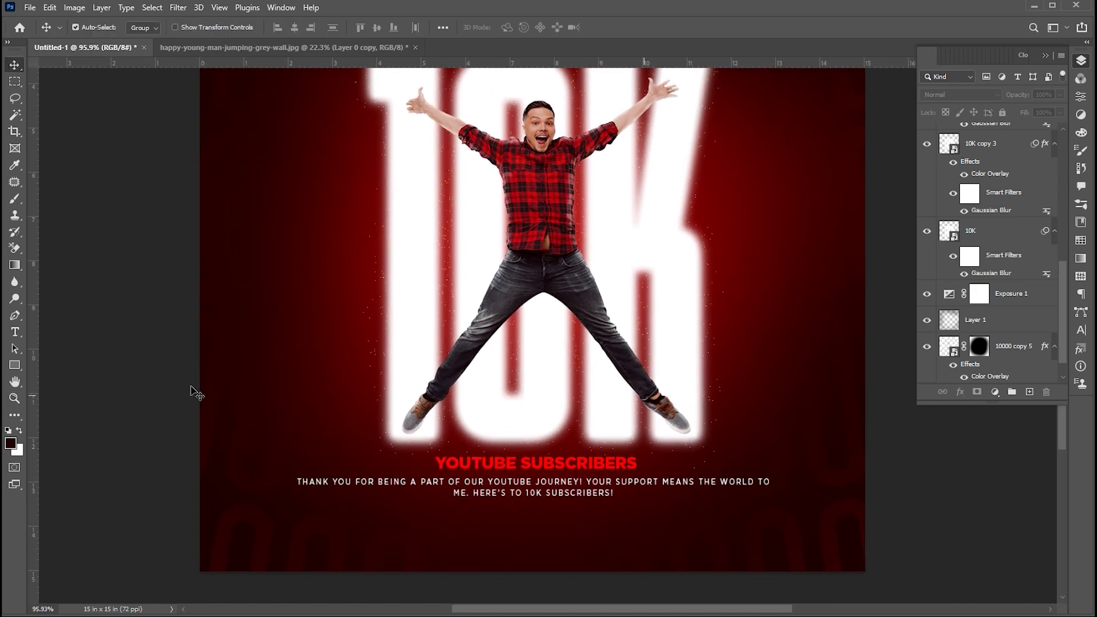
click(17, 368)
drag(455, 513, 616, 537)
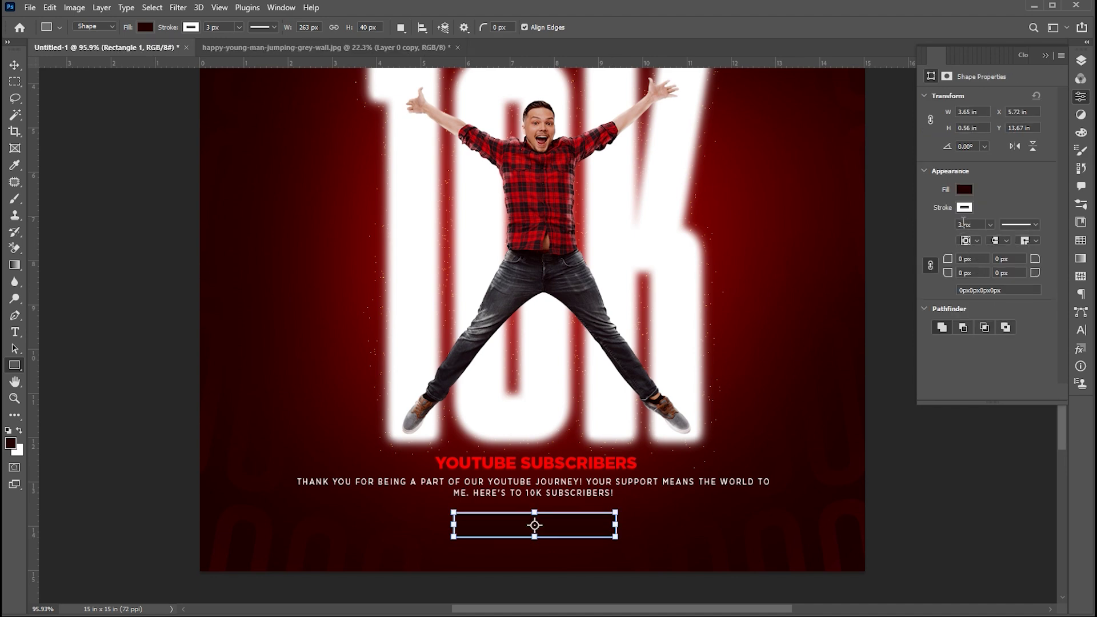
drag(947, 261, 963, 261)
- Fill the rounded rectangle with white and remove its stroke
click(966, 191)
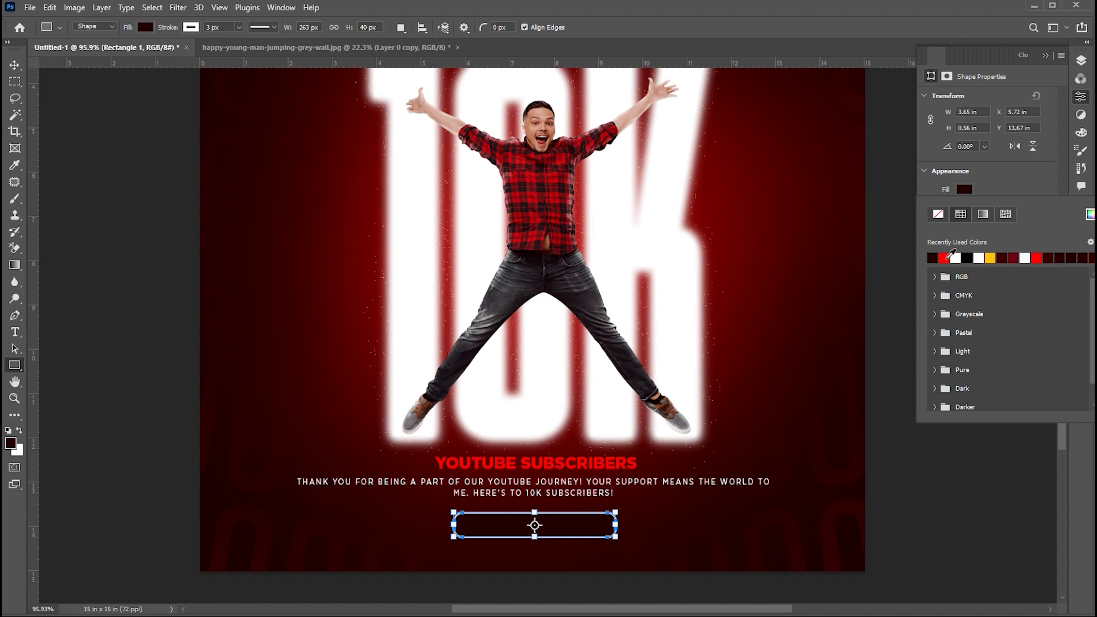
click(956, 257)
click(964, 189)
click(964, 206)
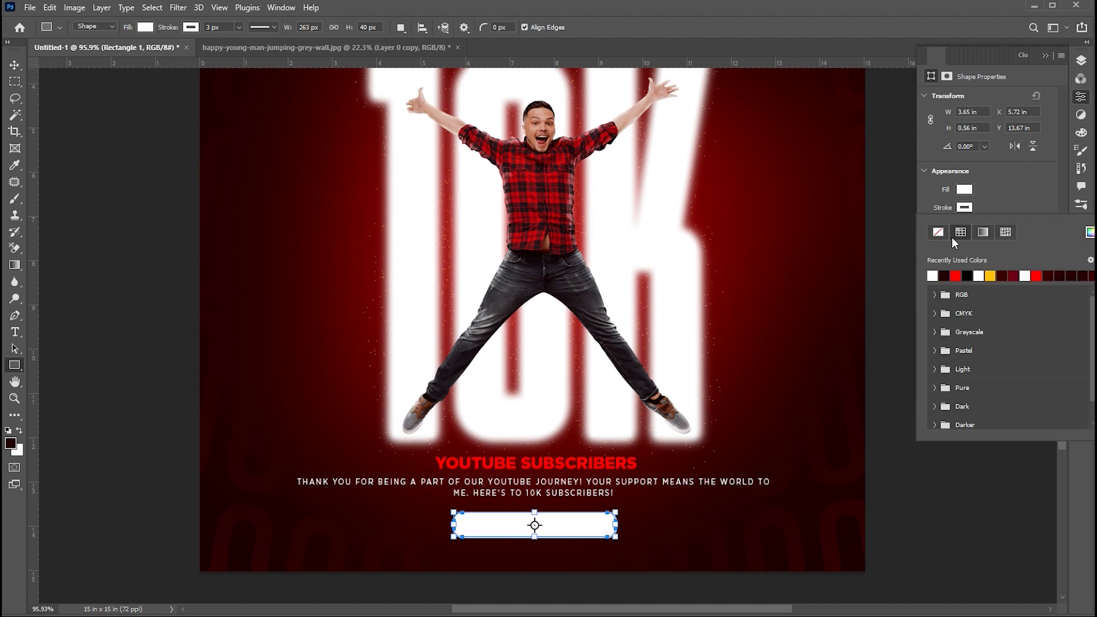
click(939, 231)
key(v)
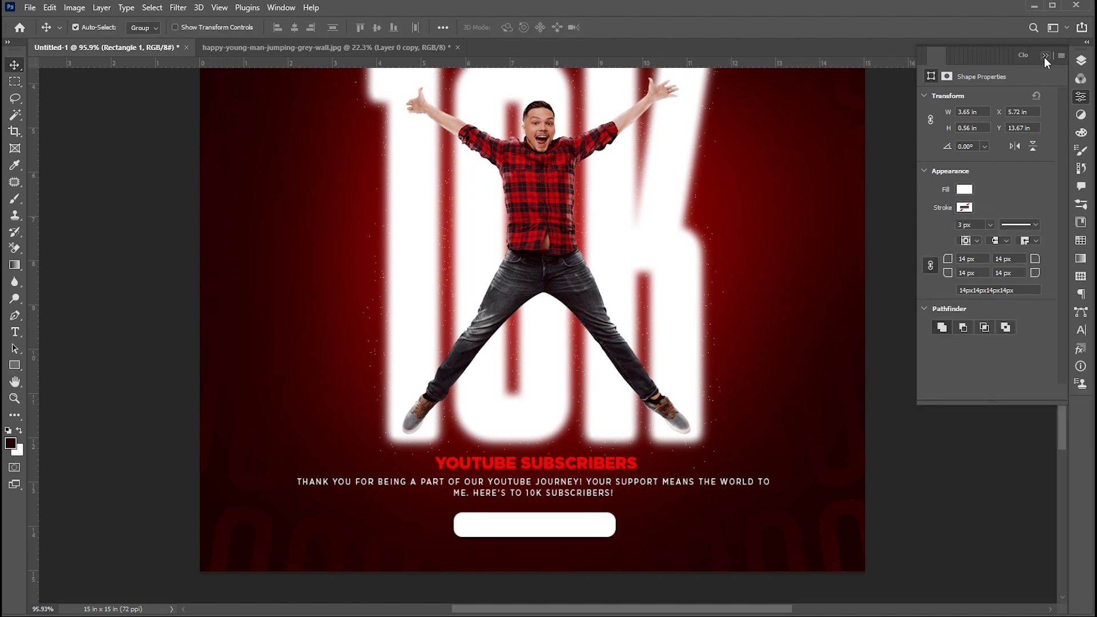
- Nudge the rounded rectangle slightly up toward the message text
click(1046, 55)
key(Up)
key(Up)
key(Up)
key(Up)
- Convert the rounded rectangle to a smart object and apply a Gaussian Blur with a 1.7 px radius
click(1081, 61)
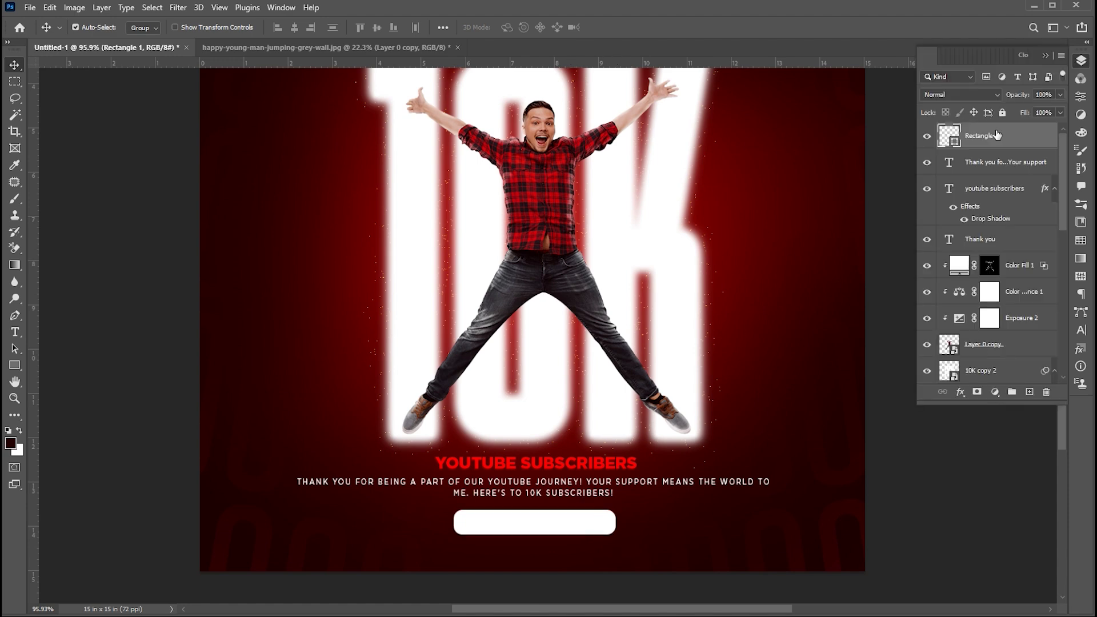
click(170, 8)
mouse_move(203, 170)
click(374, 222)
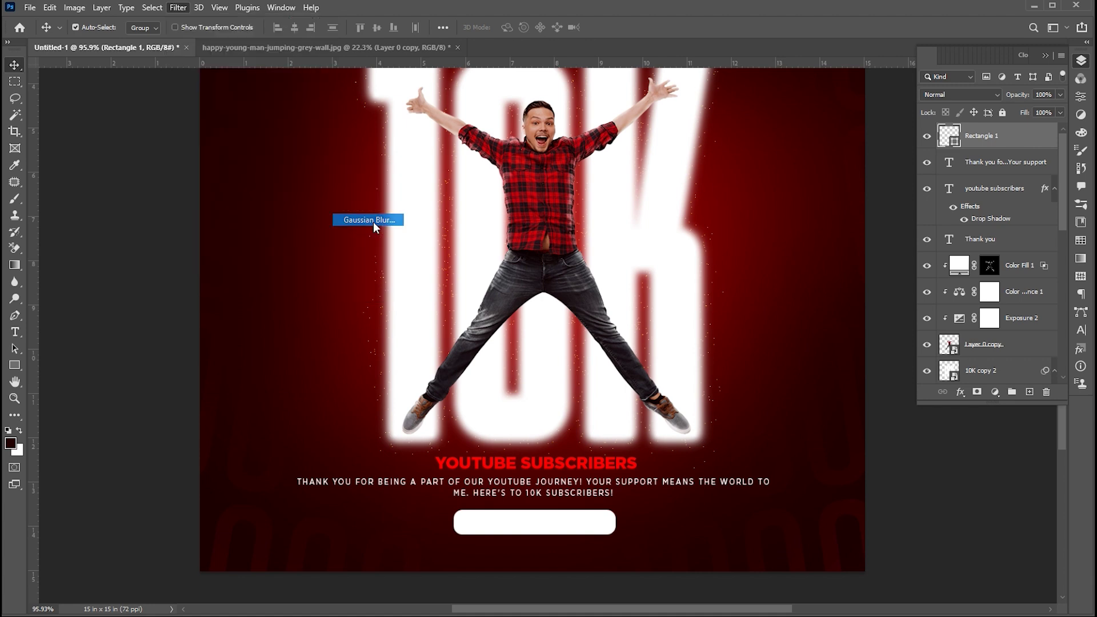
click(640, 238)
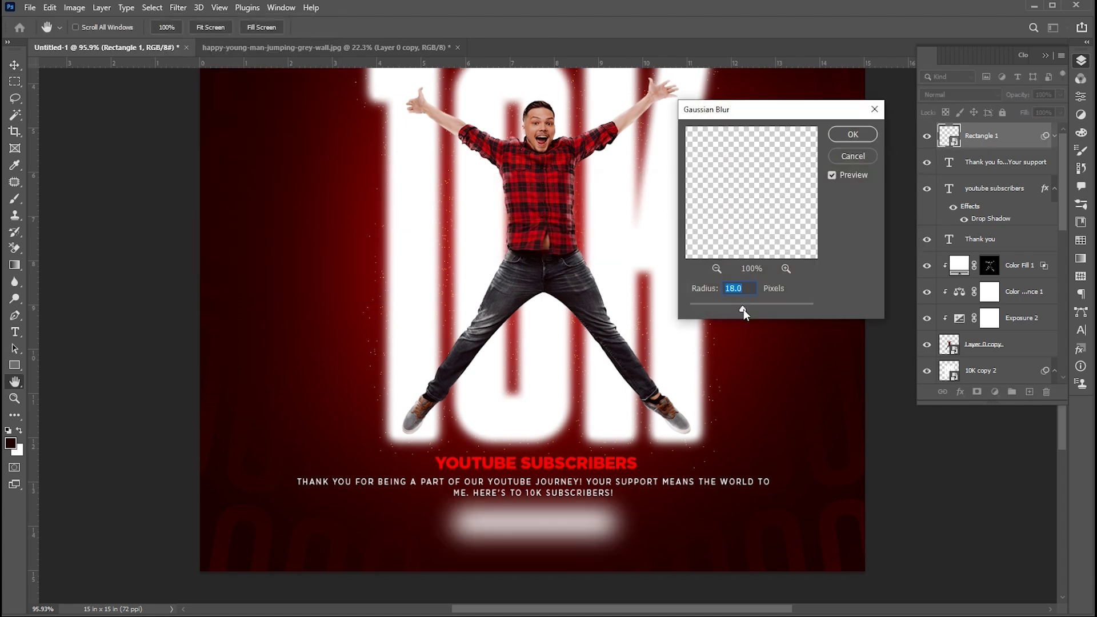
drag(731, 309, 700, 307)
click(852, 137)
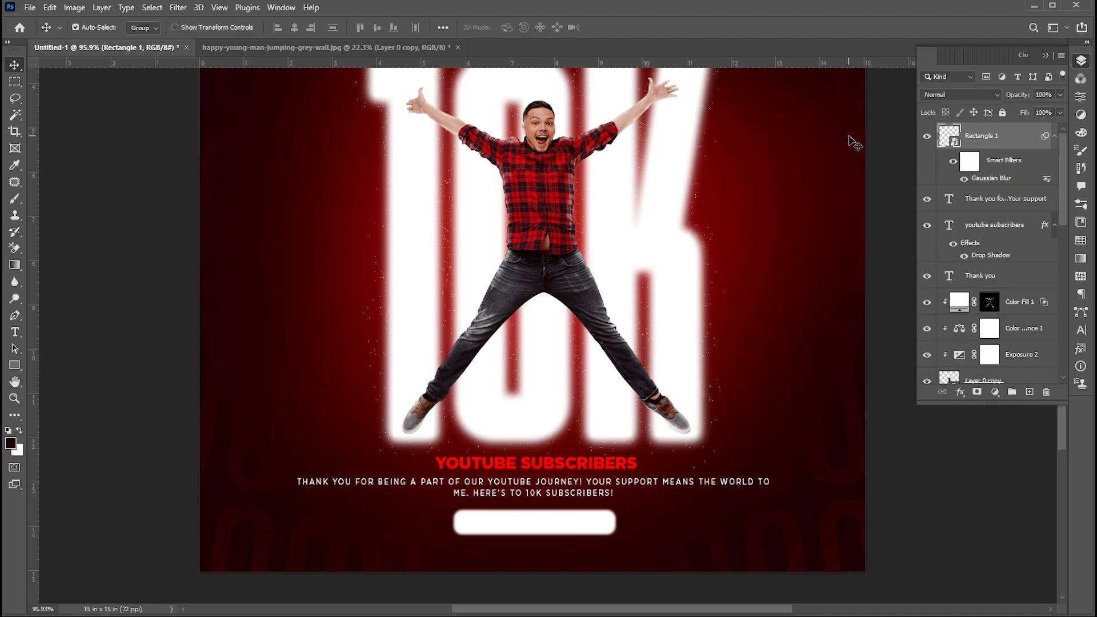
- Duplicate the blurred rectangle layer and set both Rectangle 1 and its copy to 42% opacity
key(ctrl+j)
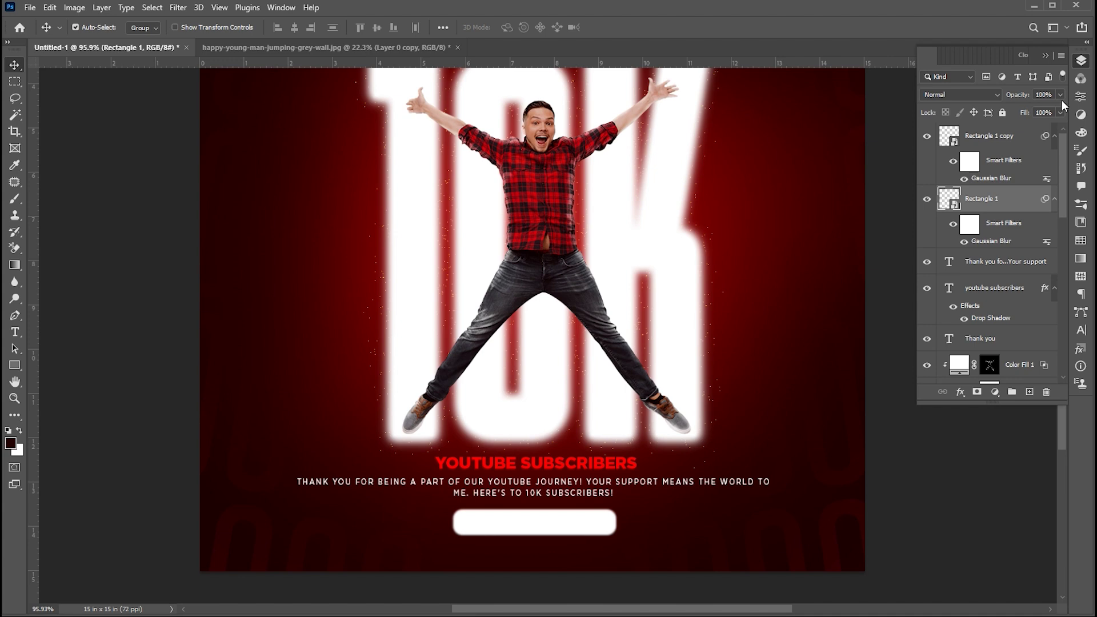
drag(1036, 106, 1032, 106)
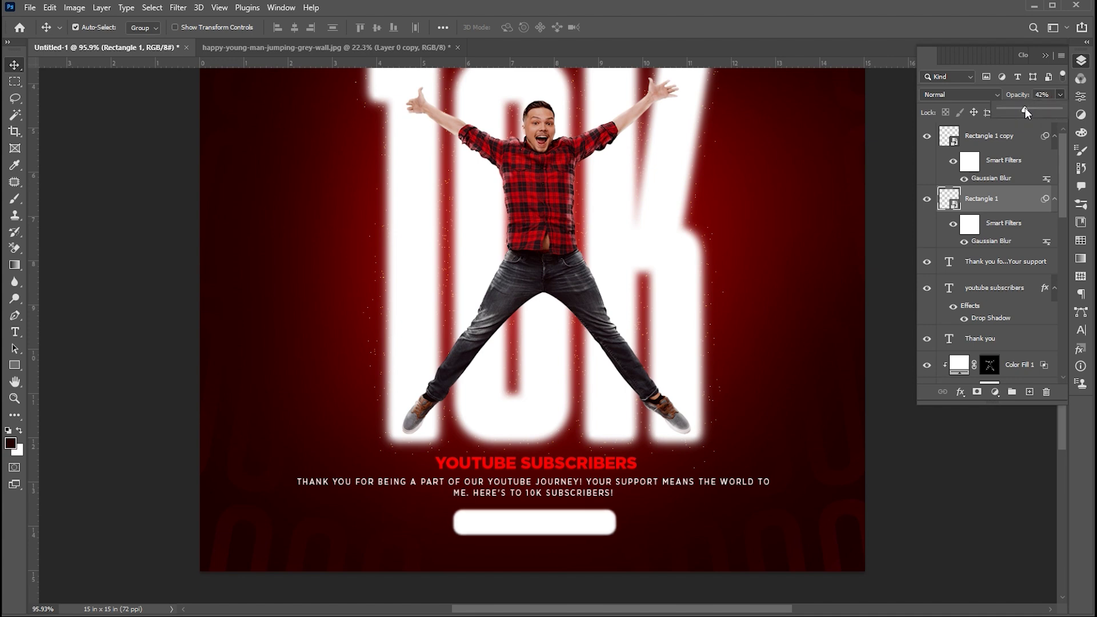
click(1021, 145)
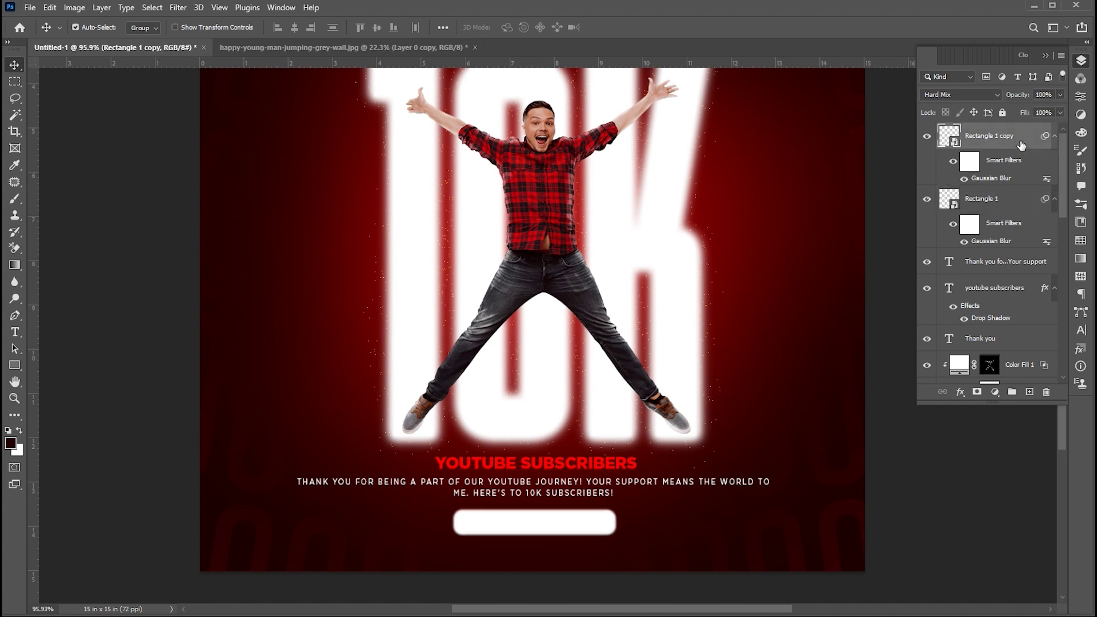
click(1060, 94)
drag(1029, 109, 1026, 109)
- Set the Gaussian Blur radius of Rectangle 1 copy to 8.3 px
double_click(992, 178)
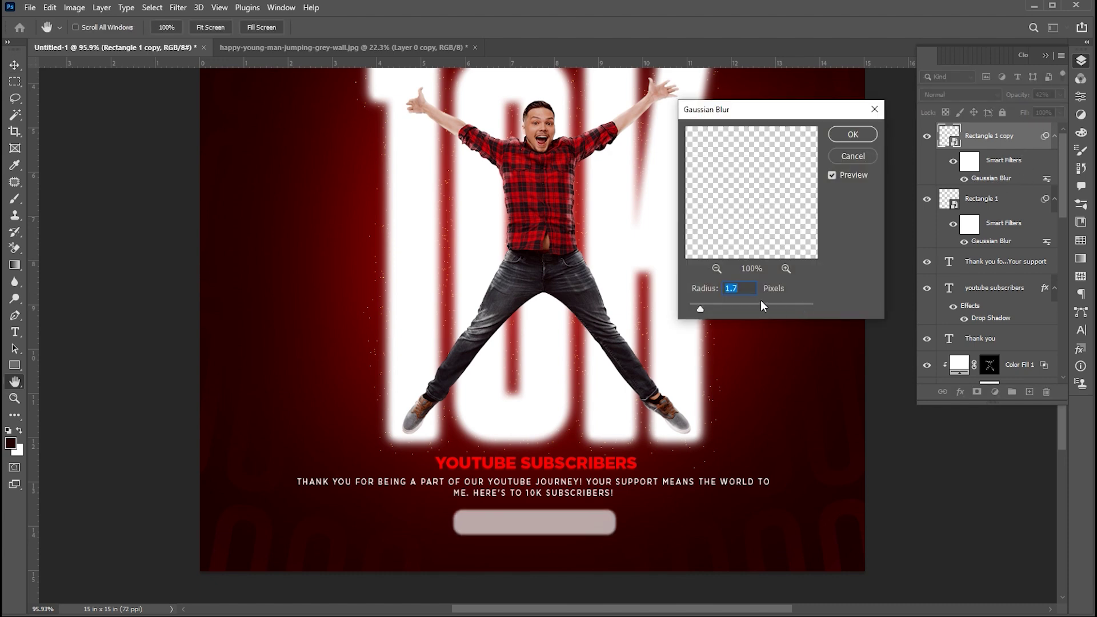
text(8.3)
key(Return)
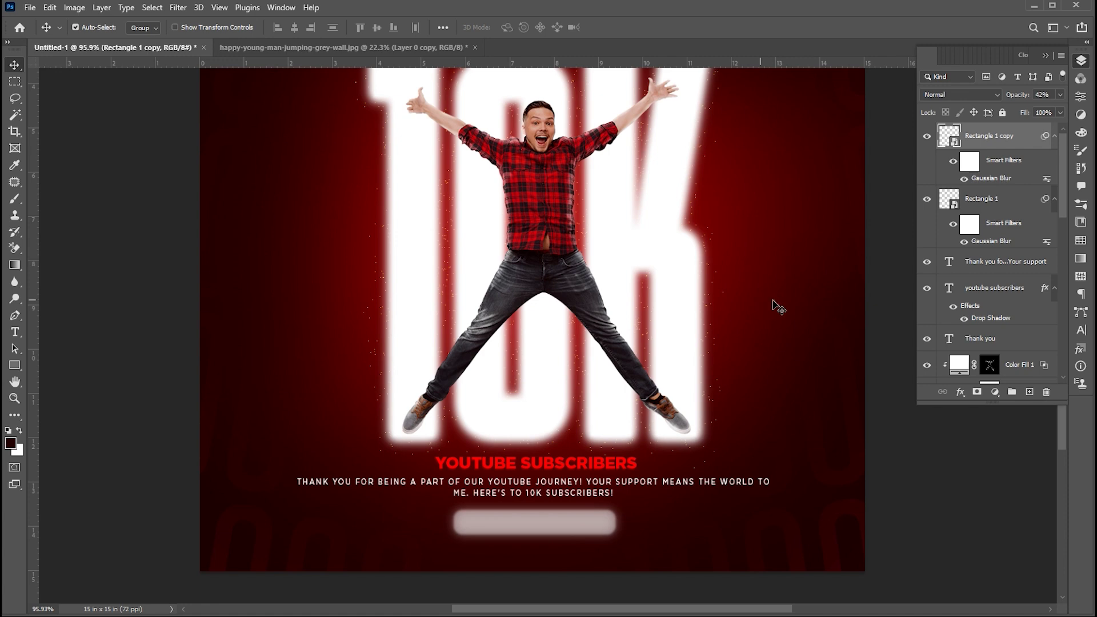
- Set the blend mode of Rectangle 1 to Overlay and that of Rectangle 1 copy to Hard Mix
click(1007, 210)
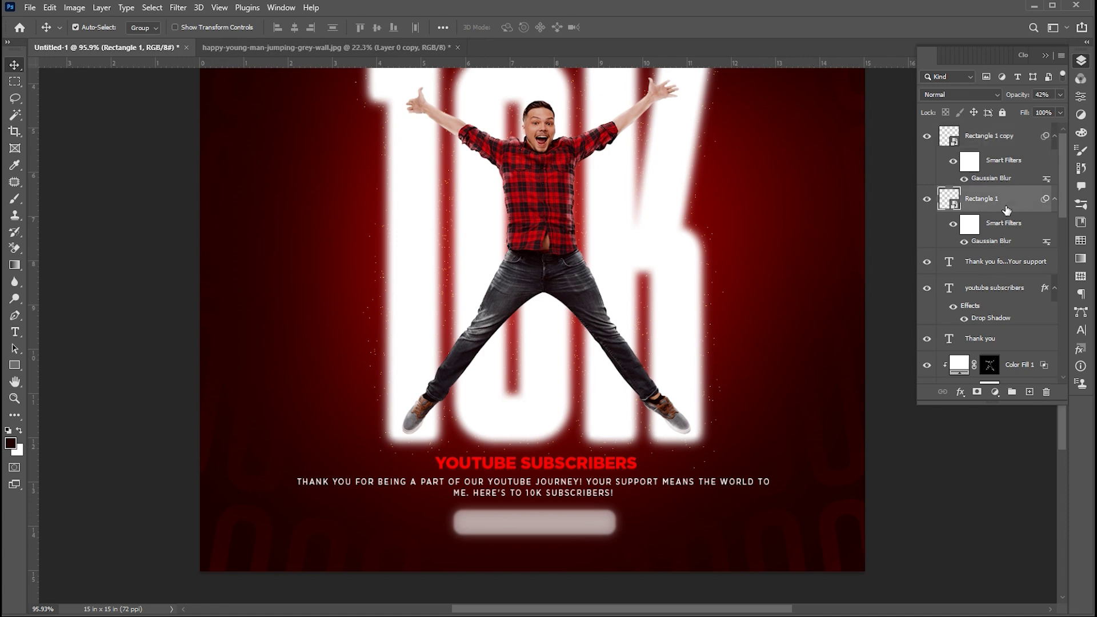
click(960, 94)
click(975, 254)
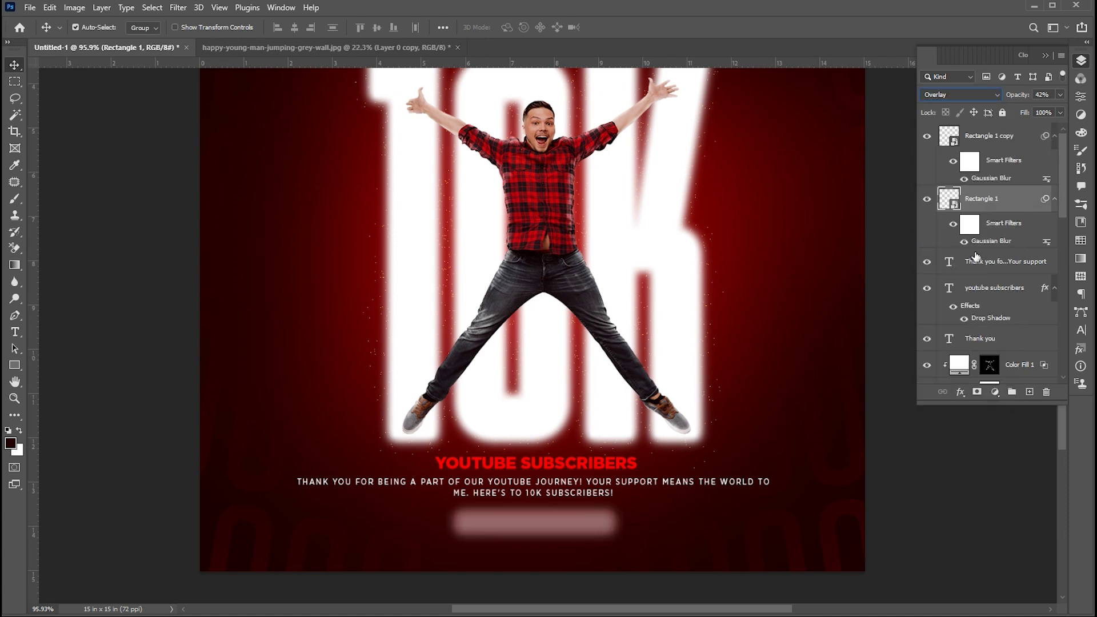
click(1019, 146)
click(960, 95)
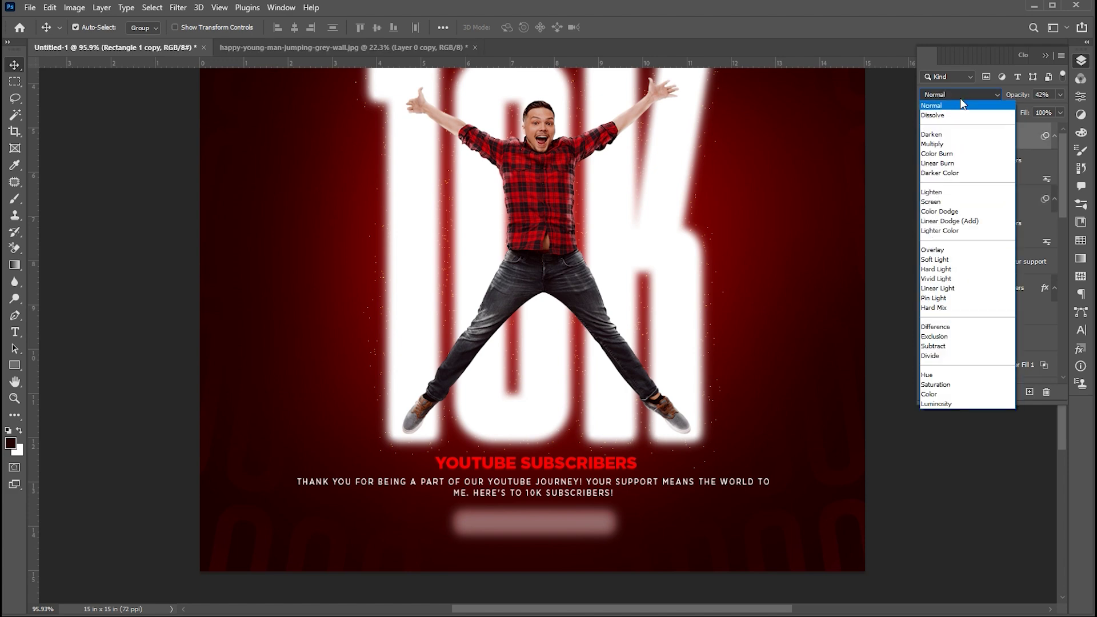
click(943, 308)
click(938, 504)
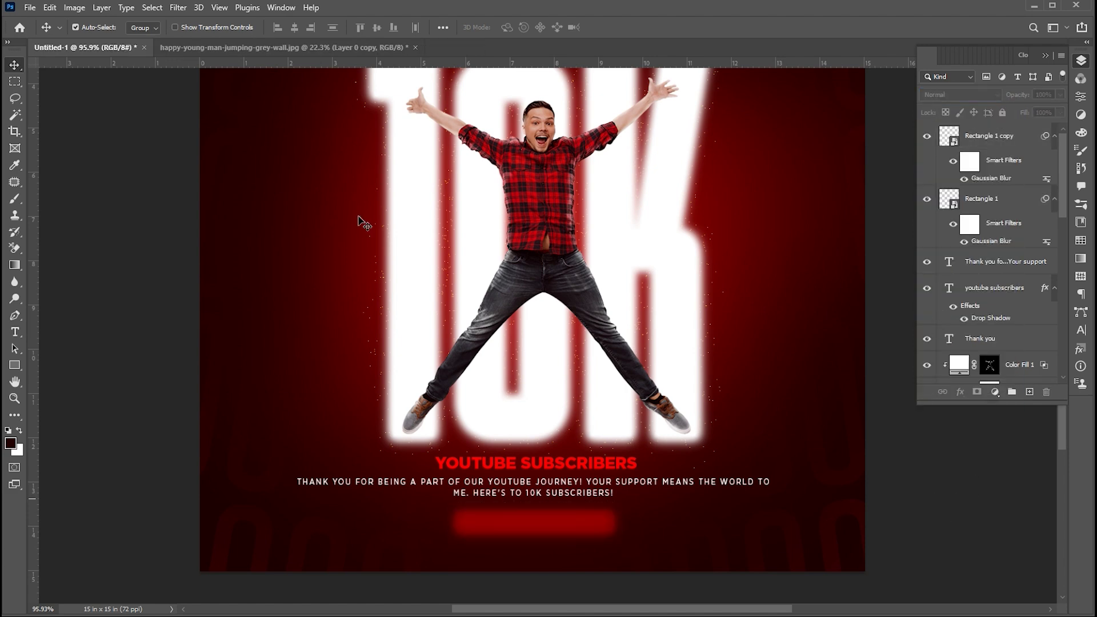
- Place the youtube-logo-png-transparent-image-5 file as a small icon inside the left end of the red rounded rectangle
click(29, 7)
click(52, 262)
click(716, 557)
drag(563, 308, 493, 522)
key(Return)
key(shift+Left)
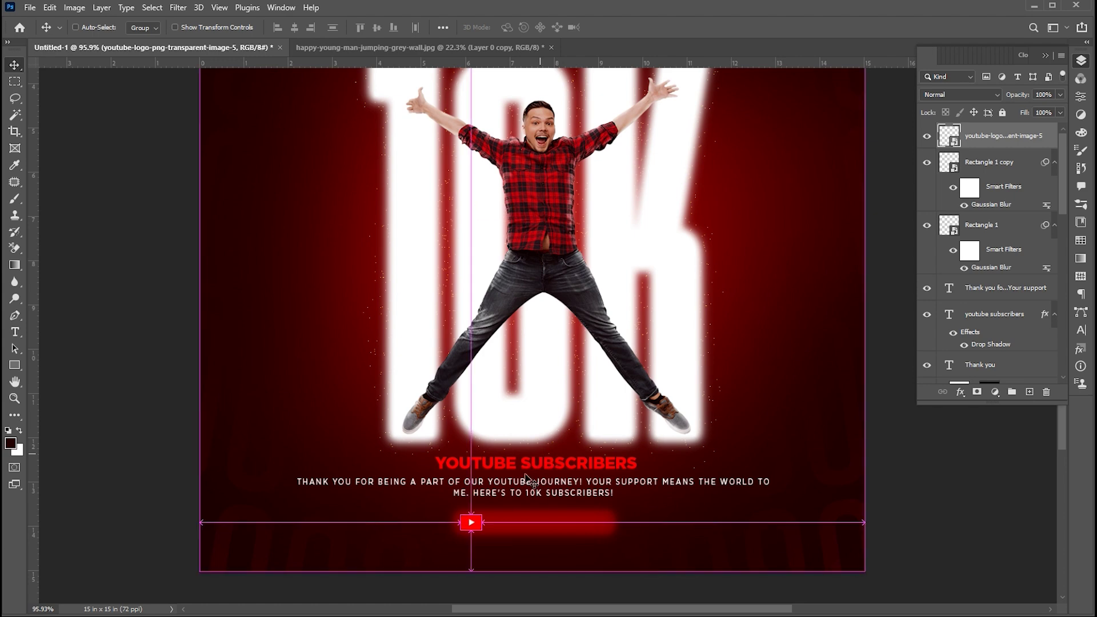
key(ctrl+t)
key(Return)
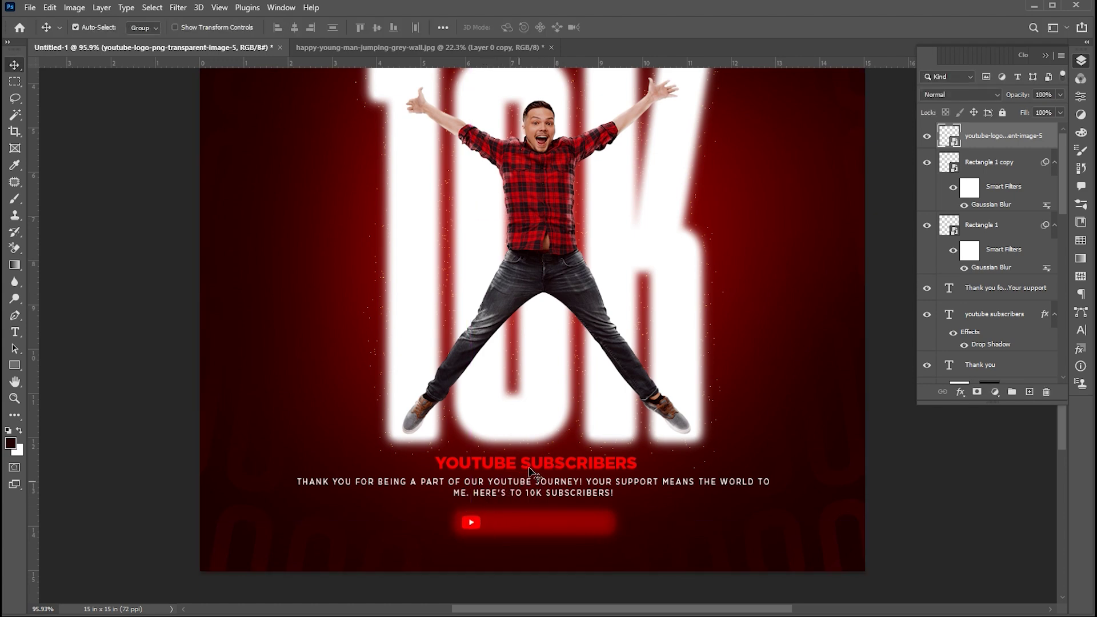
- Duplicate the YOUTUBE SUBSCRIBERS text onto the red rounded button, change it to LEARN CREATIVE and colour it white (ffffff)
drag(533, 468, 589, 533)
double_click(668, 528)
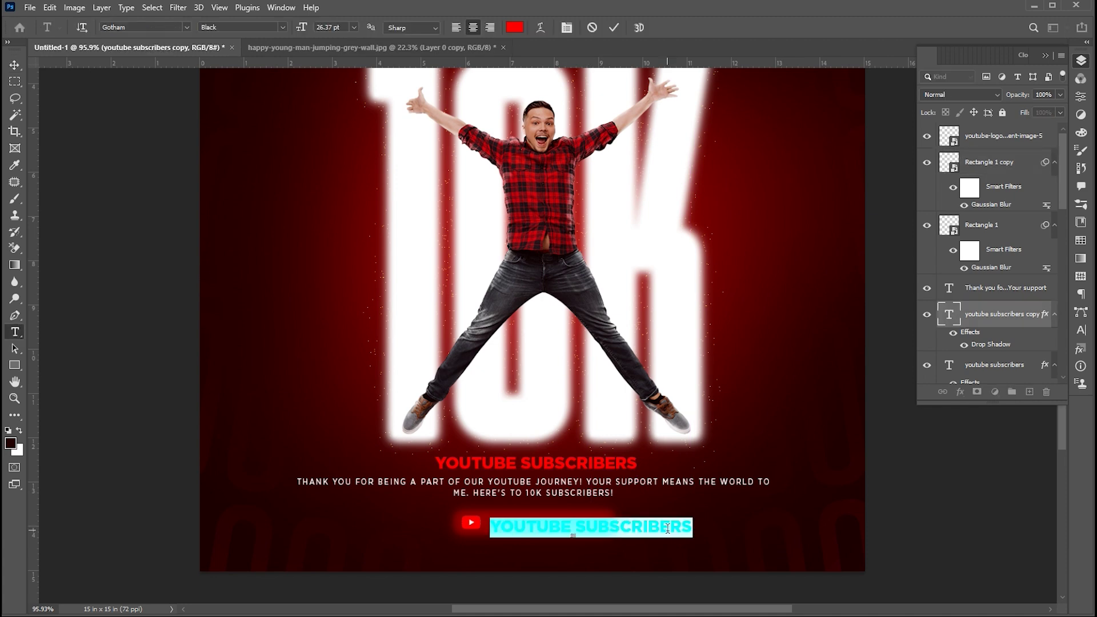
text(LEARN CREATIVE)
key(ctrl+a)
click(514, 27)
click(415, 157)
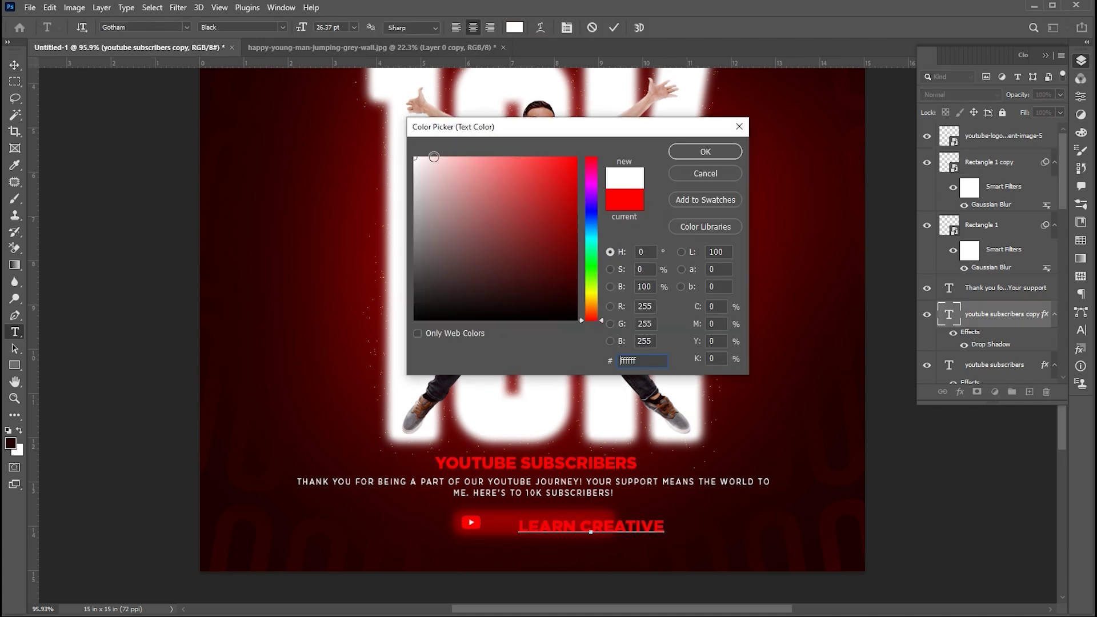
click(706, 151)
- Scale down the LEARN CREATIVE text and fit it inside the red button beside the YouTube icon
click(14, 64)
drag(661, 525, 613, 510)
key(ctrl+t)
key(Return)
key(shift+Left)
key(shift+Left)
key(Down)
key(Down)
shift+click(476, 522)
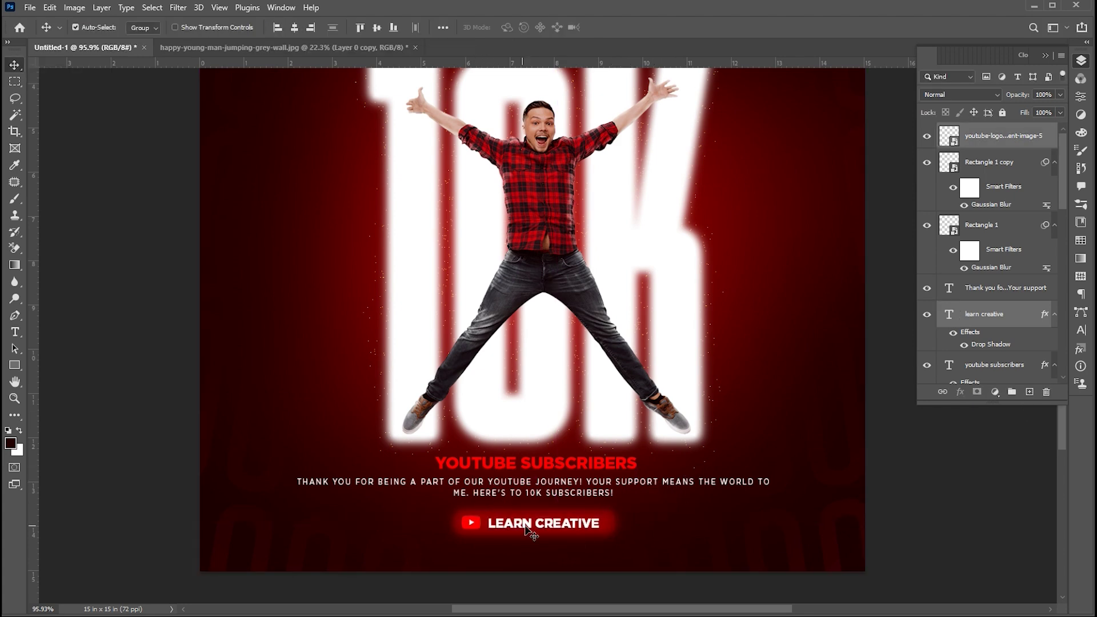
- Bring the learn creative layer to the top of the layer stack and nudge the text slightly up and right
click(1014, 317)
key(ctrl+bracketright)
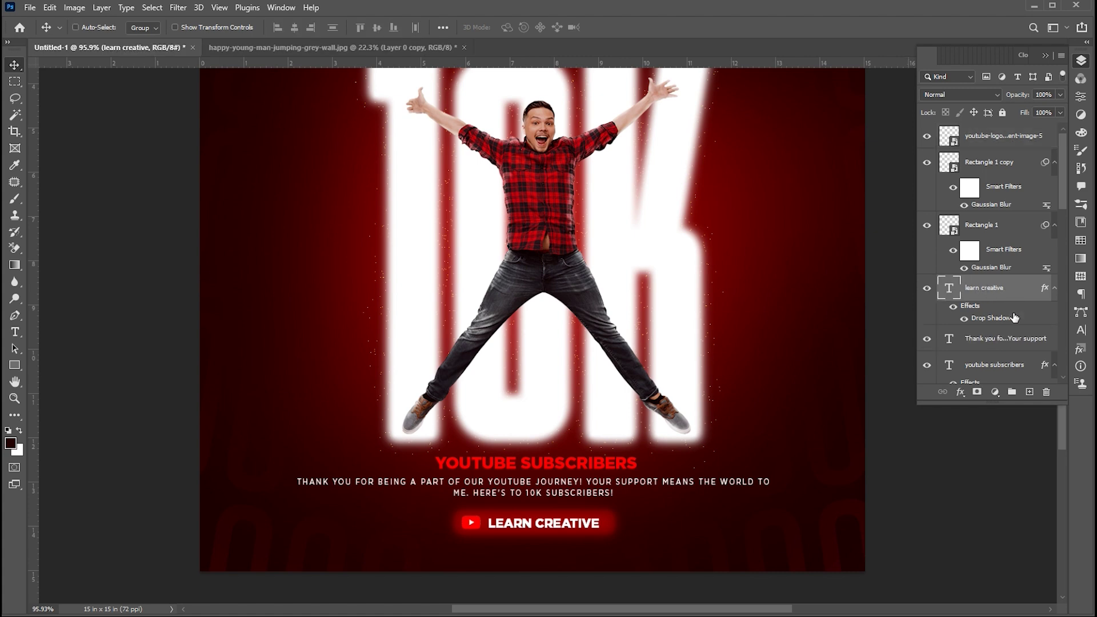
key(ctrl+bracketright)
key(ctrl+bracketright)
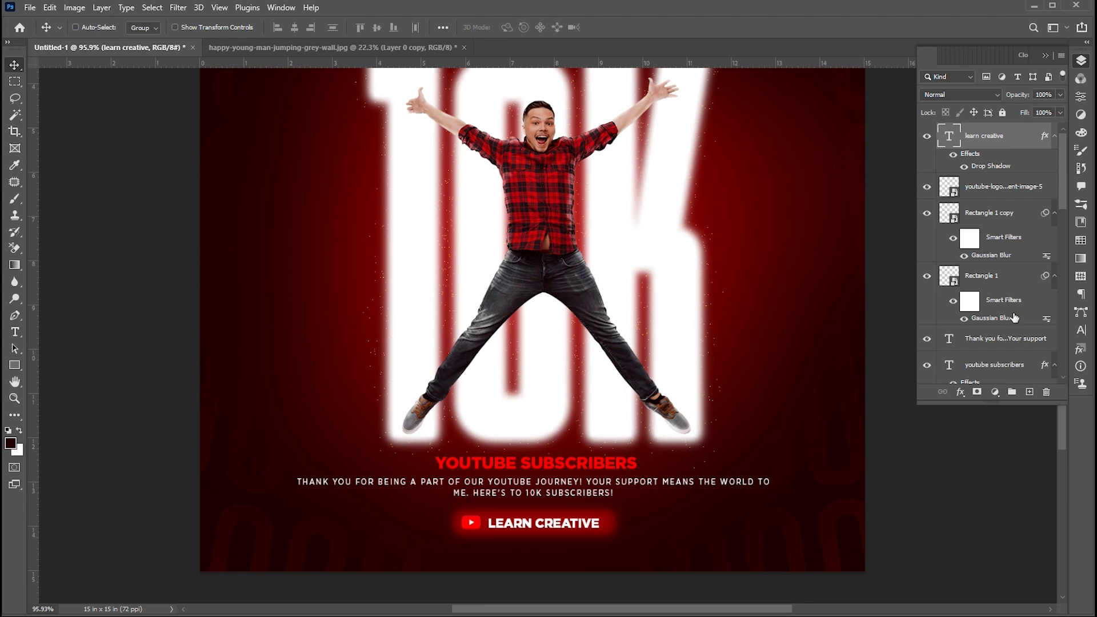
key(Up)
key(Up)
key(Right)
key(Right)
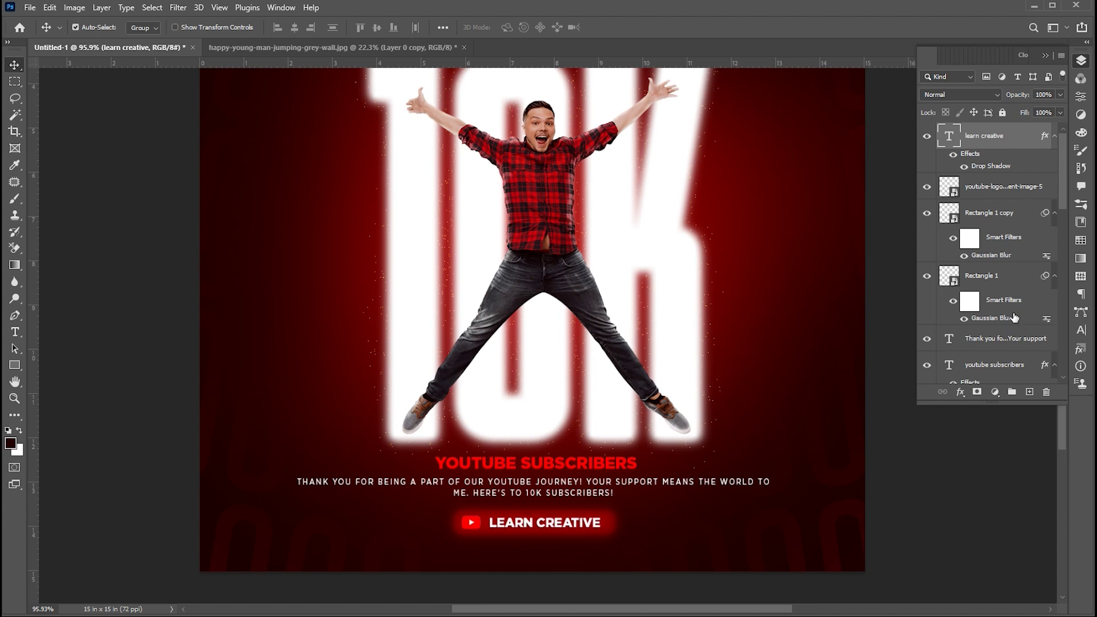
- Embed the pngimg.com - youtube_button_PNG35 file, scale it to about 5%, tilt it about 15° and position it left of the Thank you text
click(887, 469)
key(ctrl+0)
click(29, 9)
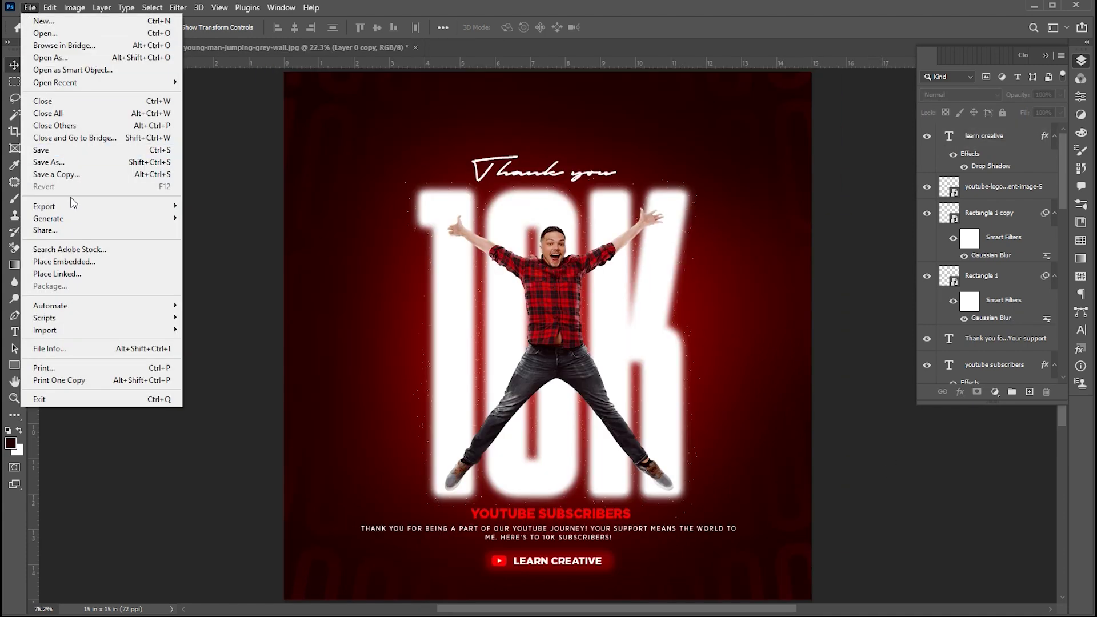
click(69, 257)
click(153, 105)
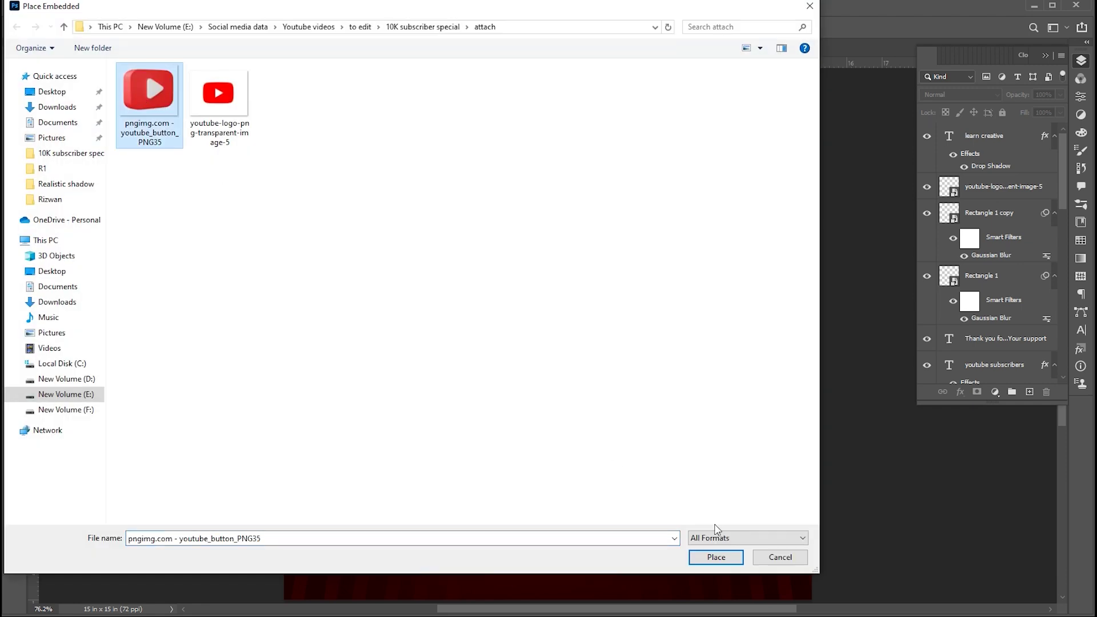
click(714, 562)
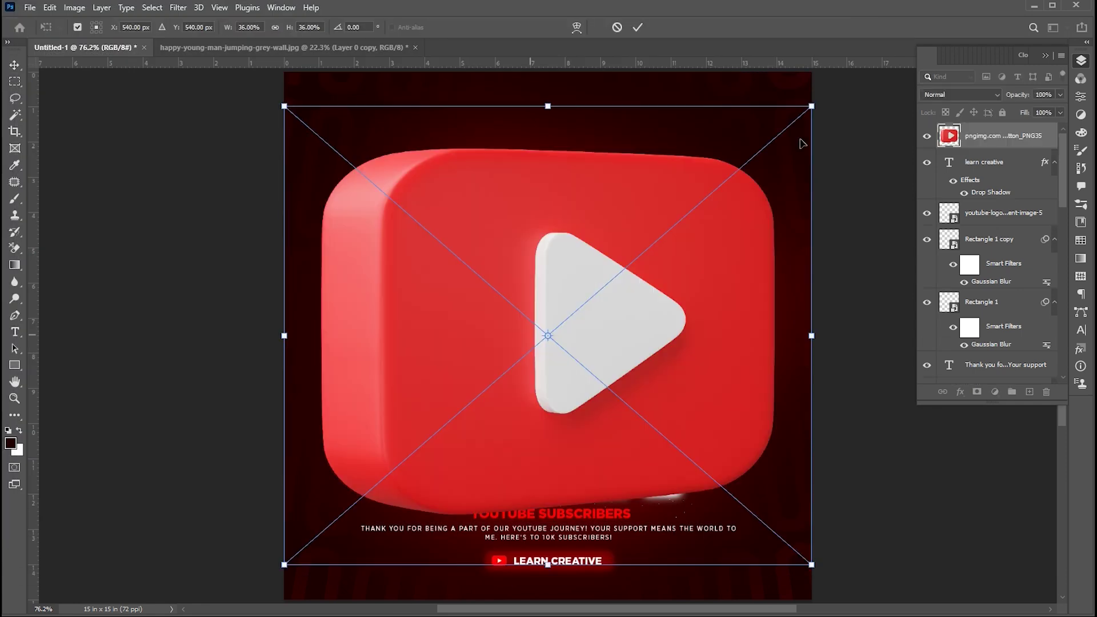
drag(817, 106, 615, 277)
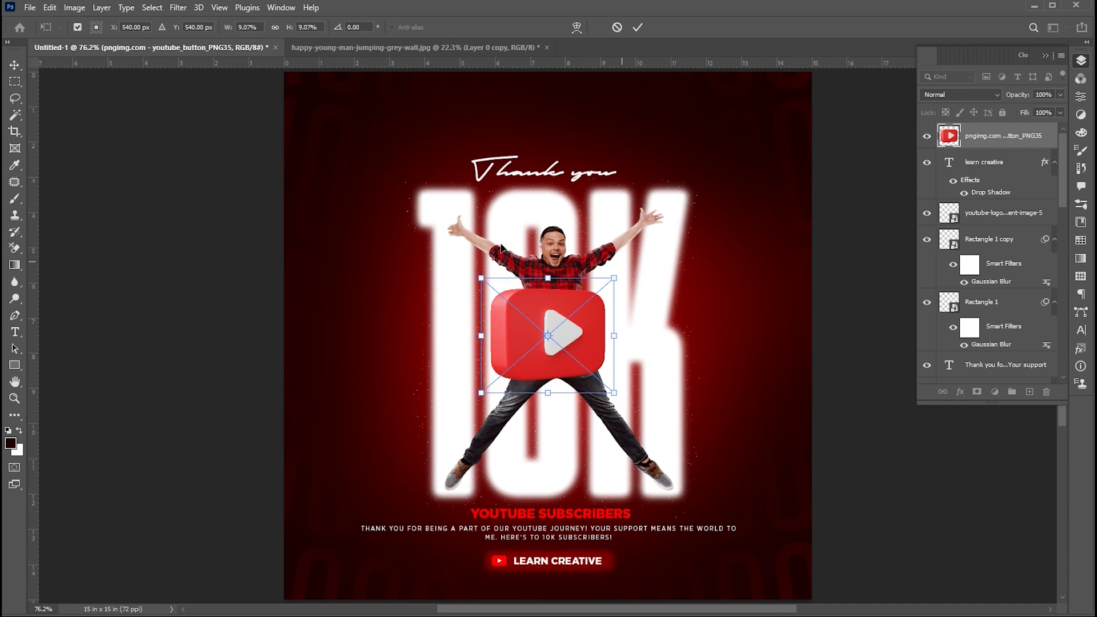
drag(584, 329, 441, 162)
drag(471, 111, 463, 141)
drag(434, 167, 465, 160)
key(Return)
- Apply a Motion Blur with a 0° angle and 30 px distance to the 3D YouTube button
click(177, 7)
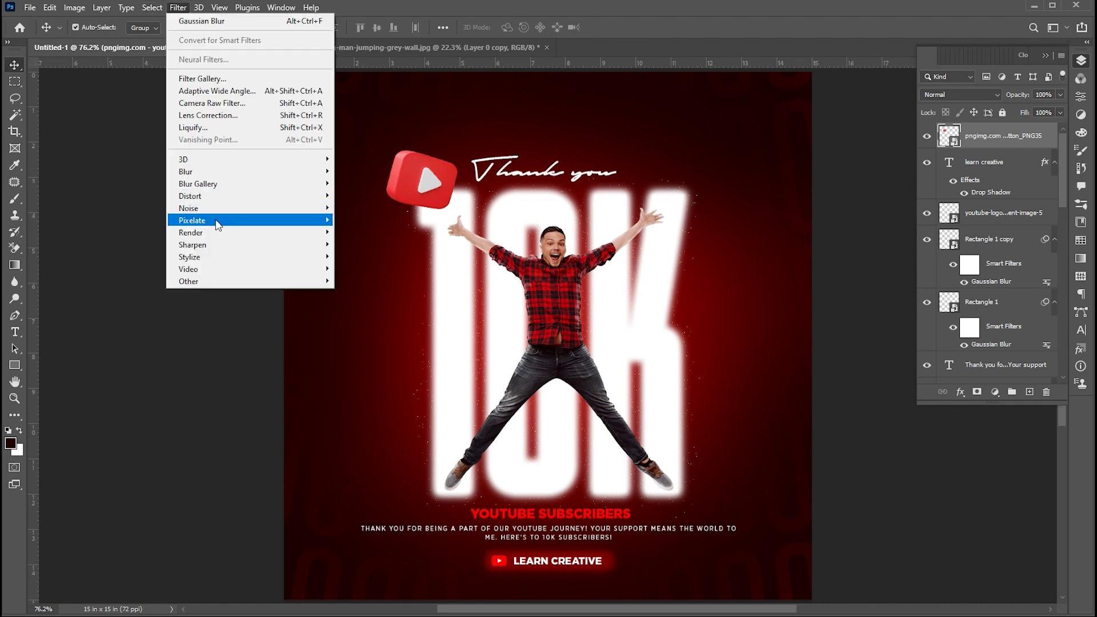
mouse_move(215, 171)
mouse_move(317, 173)
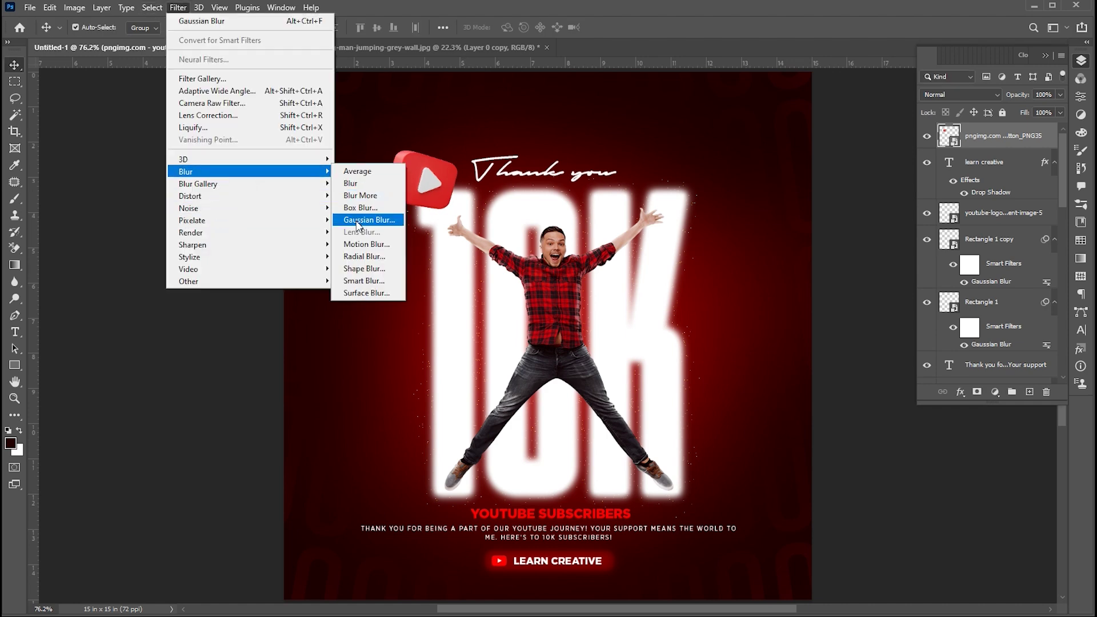
click(365, 244)
drag(912, 345, 792, 264)
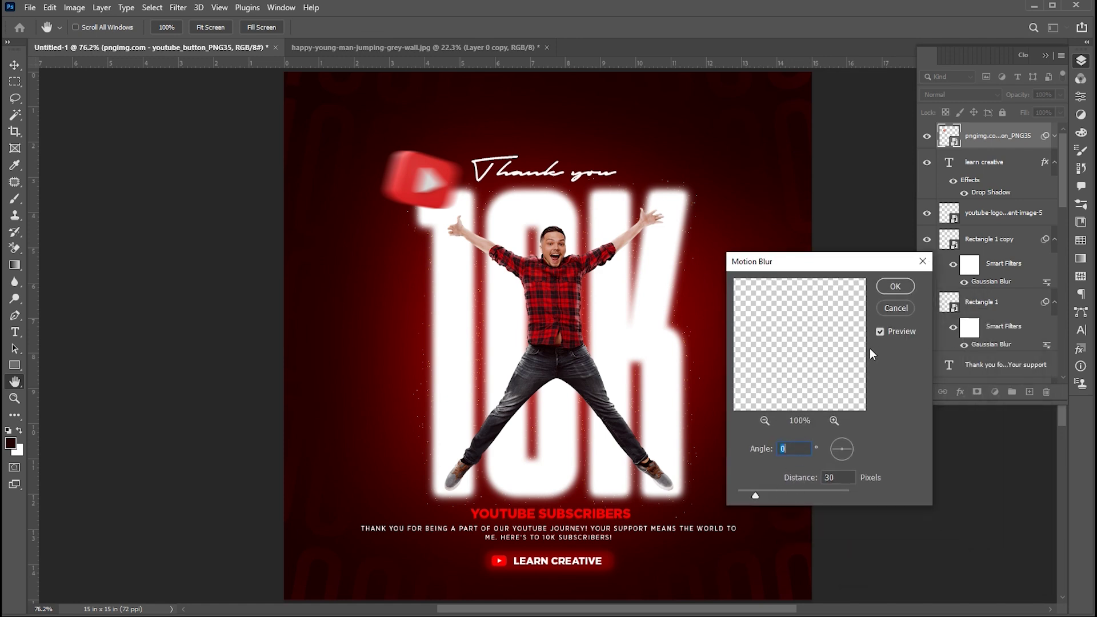
click(891, 288)
- Duplicate the blurred YouTube button, shrink and rotate the copy, and place it by the man's foot at the lower right of the K
key(v)
drag(438, 188, 768, 460)
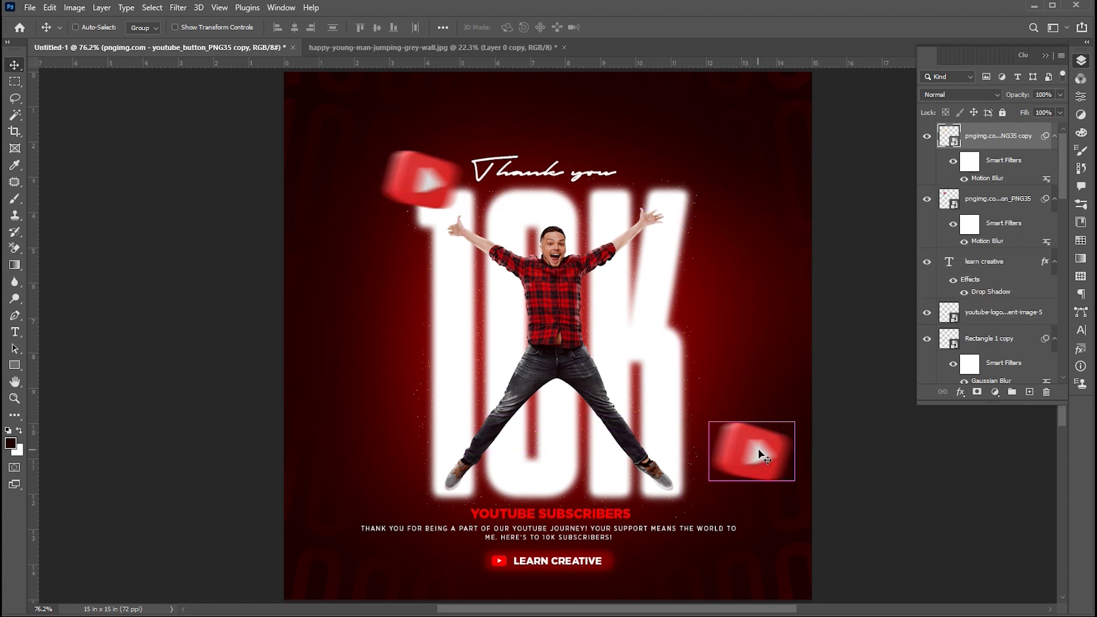
key(ctrl+t)
click(632, 249)
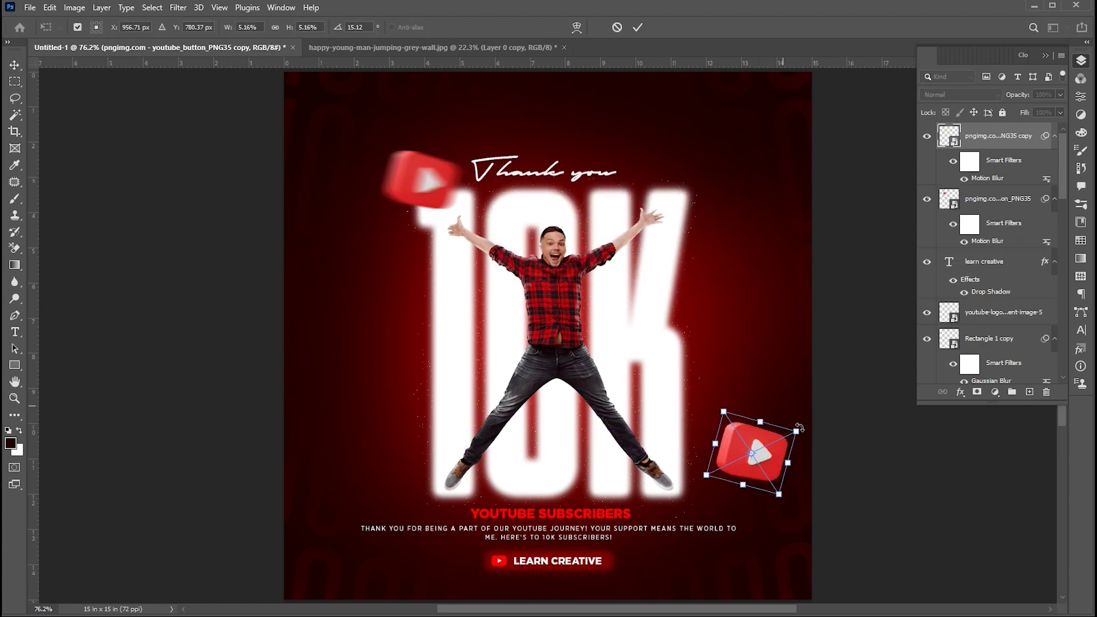
drag(791, 432, 785, 408)
drag(737, 453, 713, 459)
key(Return)
- Enlarge the original YouTube button beside the Thank you text and shift it slightly up and left
click(440, 191)
key(ctrl+t)
key(Return)
drag(466, 160, 476, 155)
drag(445, 183, 432, 167)
drag(442, 215, 445, 219)
key(Return)
key(ctrl+alt+f)
- Set the opacity of the 10000 copy 5 background number layer to about 84%
click(808, 258)
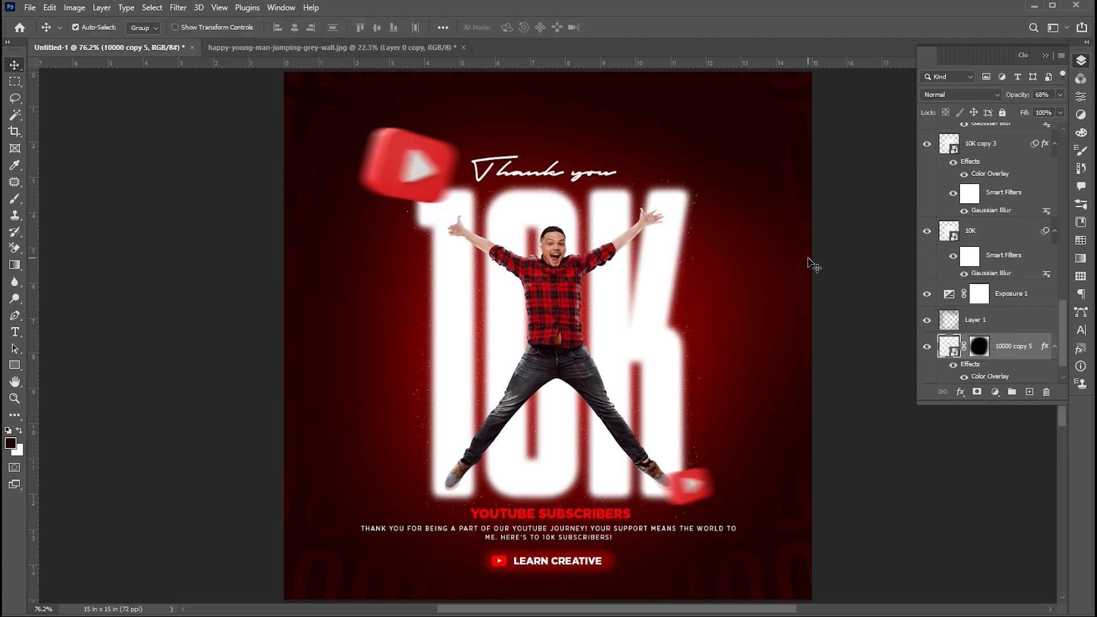
key(ctrl+minus)
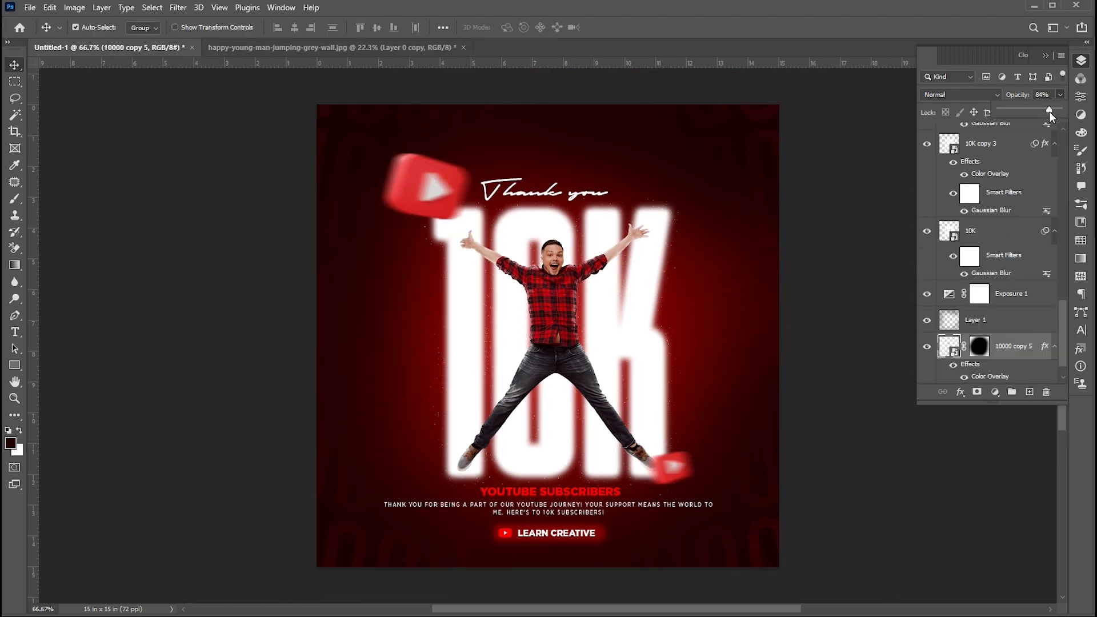
click(864, 288)
- Add a Drop Shadow to the jumping man layer with a 72° angle, 38 px distance and about 43 px size
click(529, 346)
right_click(1029, 135)
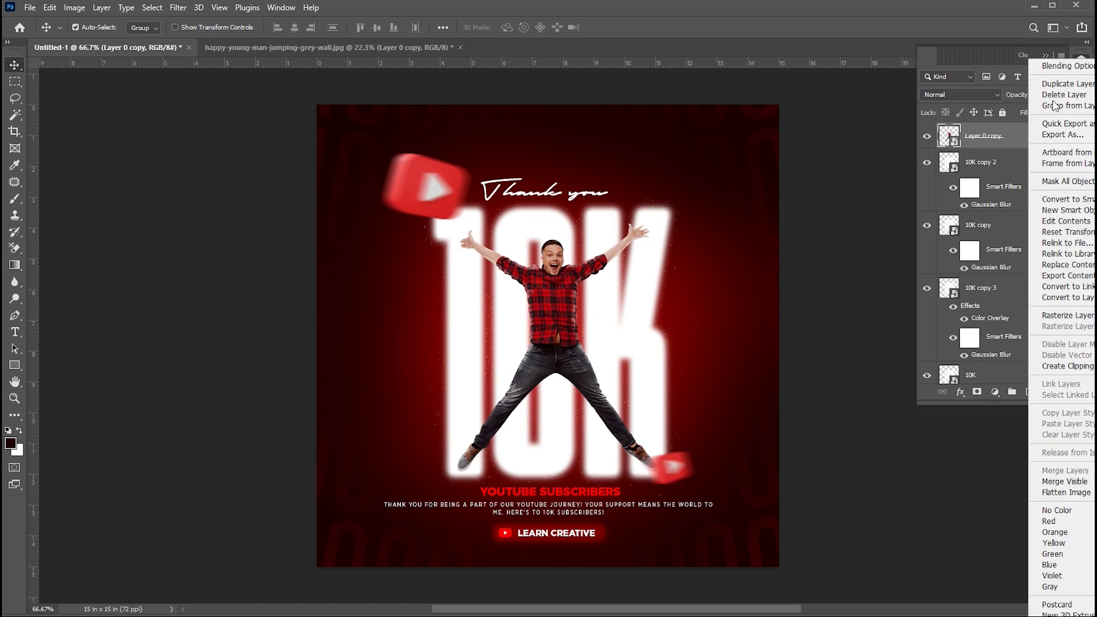
click(1064, 67)
drag(618, 259, 713, 208)
click(623, 455)
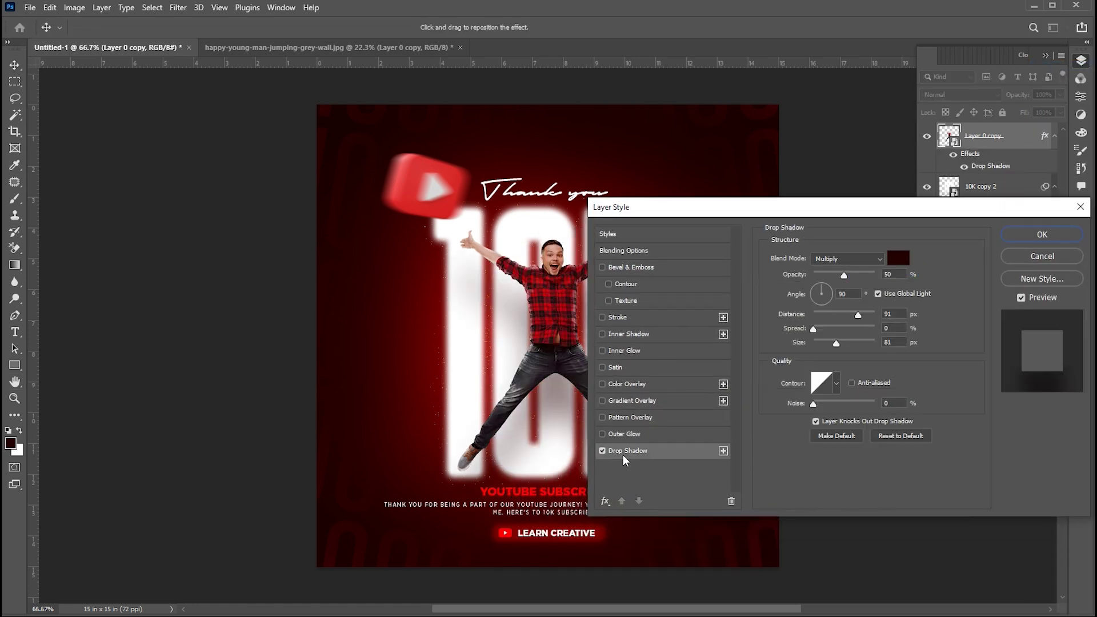
drag(548, 402, 537, 395)
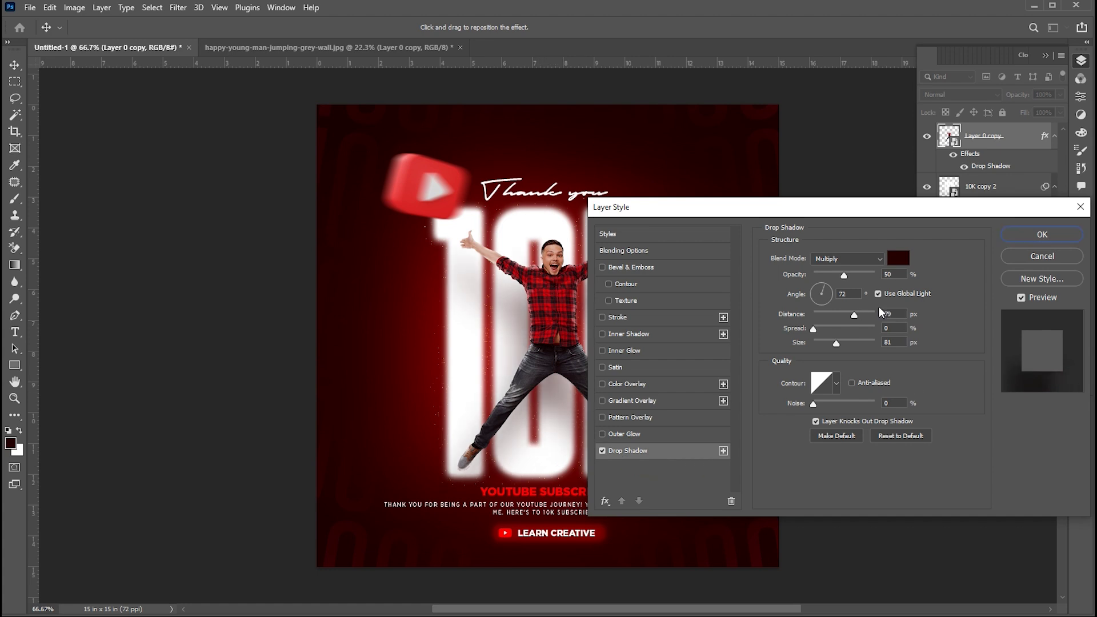
drag(855, 314, 830, 348)
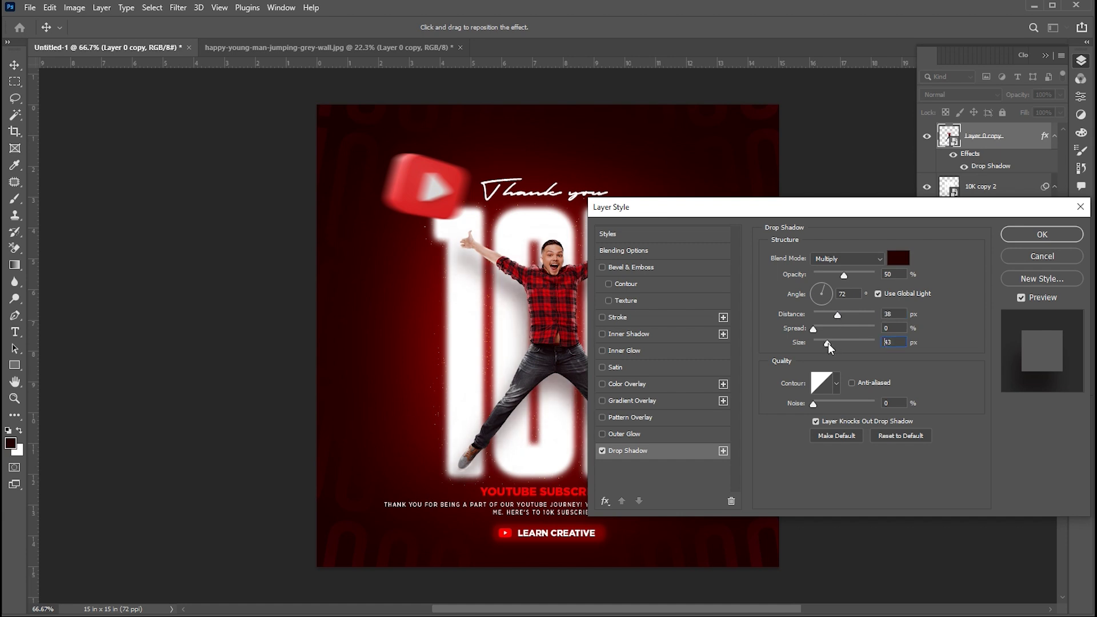
click(1018, 242)
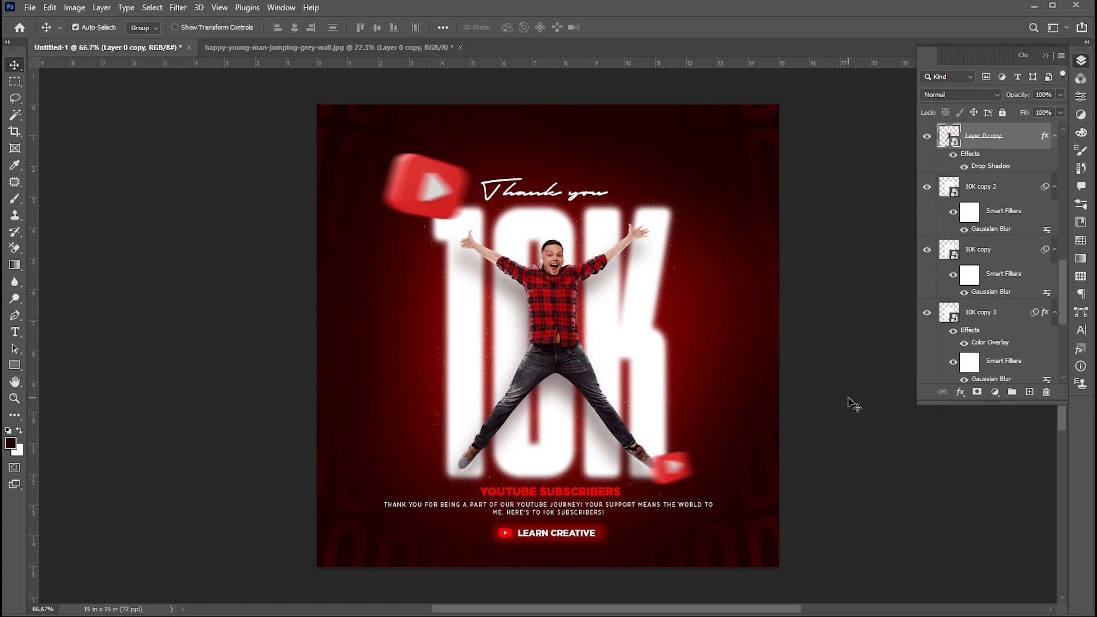
- Add a Solid Color fill layer above all other layers in neutral grey with 0% saturation and 60% brightness
drag(1063, 280, 1059, 151)
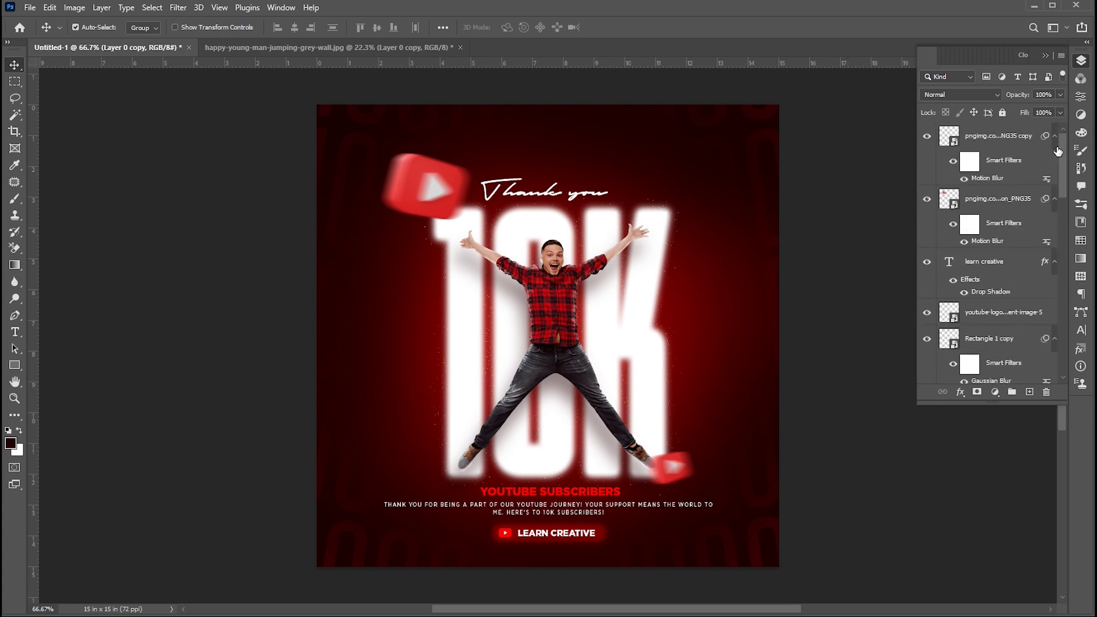
click(1015, 132)
click(995, 392)
click(999, 401)
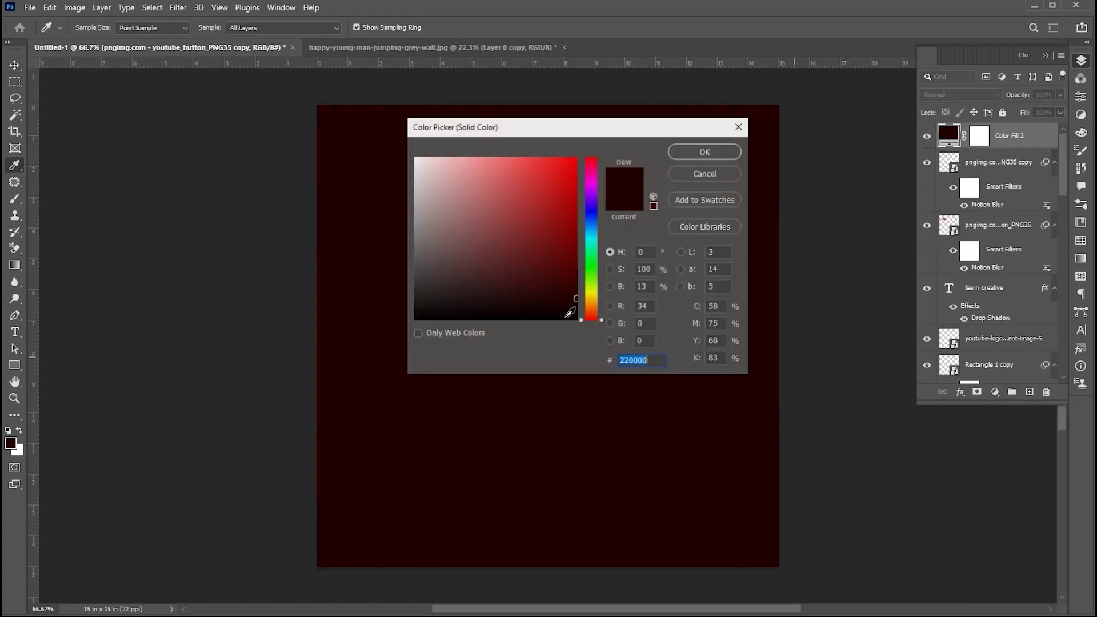
click(424, 197)
text(60)
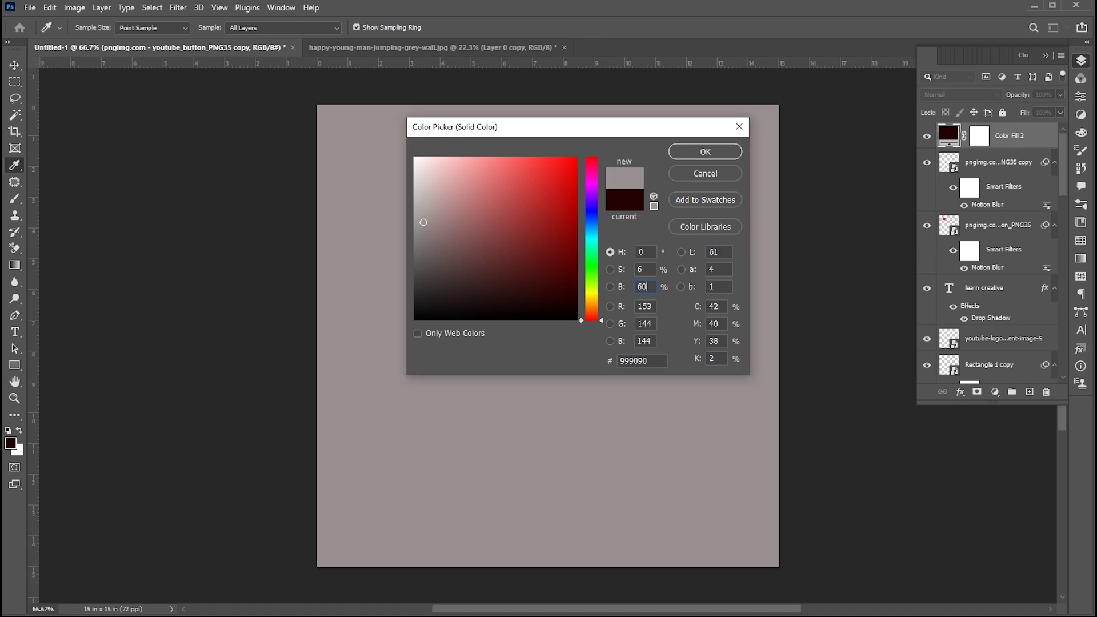
double_click(647, 268)
text(0)
key(Return)
- Convert the grey fill layer to a smart object and apply the Grain texture filter with intensity 14 and contrast 21
click(178, 7)
click(201, 79)
click(587, 238)
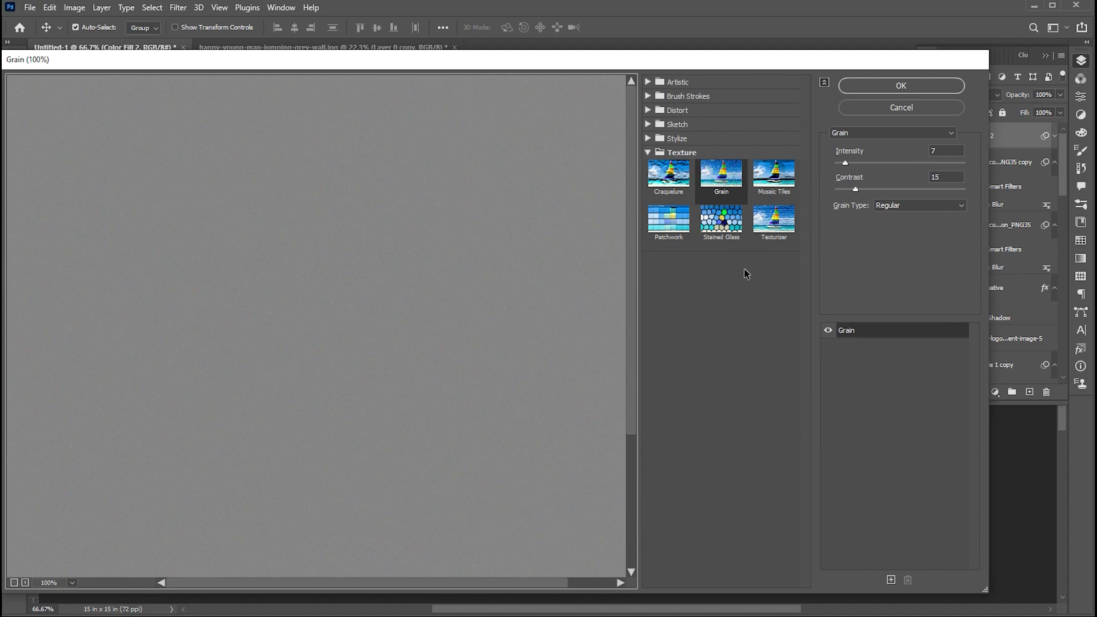
click(846, 164)
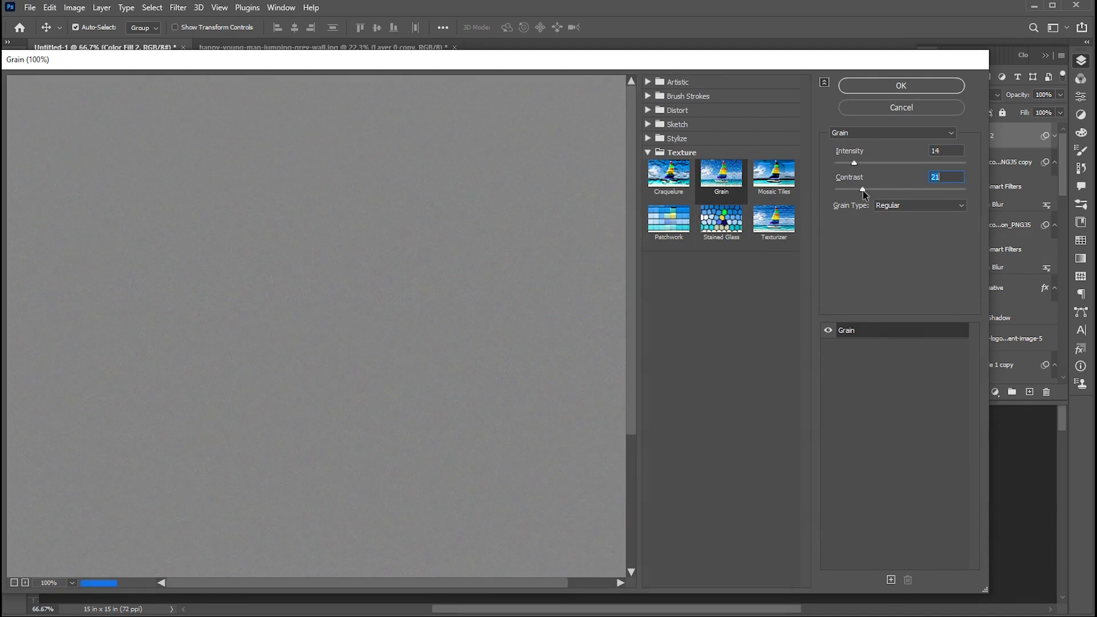
click(899, 88)
- Set the blend mode of the grainy grey fill layer to Overlay and deselect it
click(943, 95)
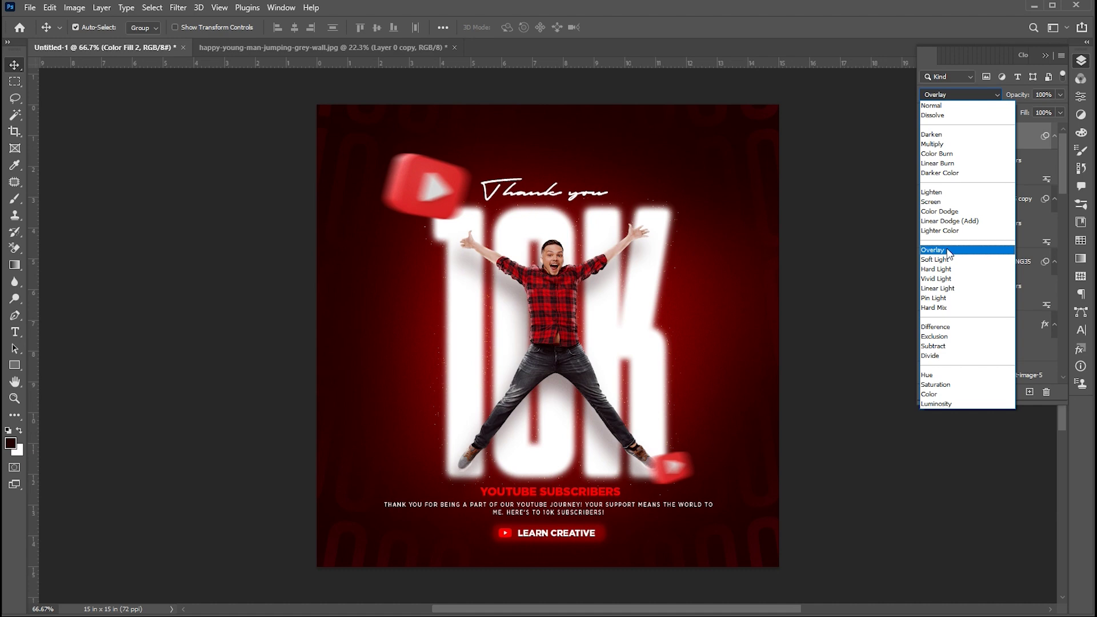
click(949, 253)
click(843, 330)
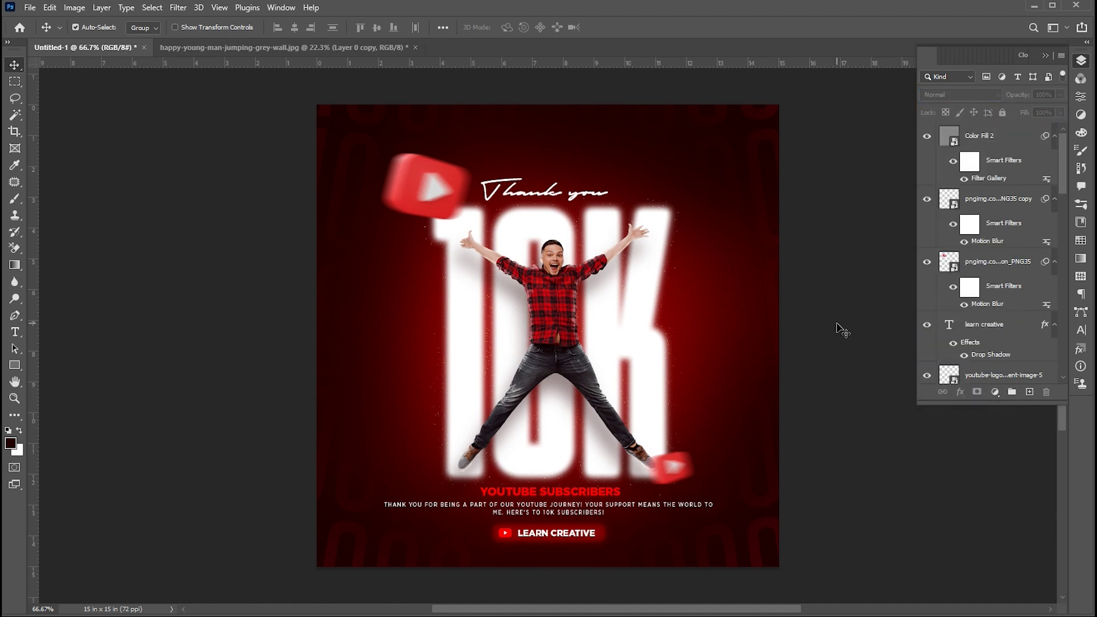